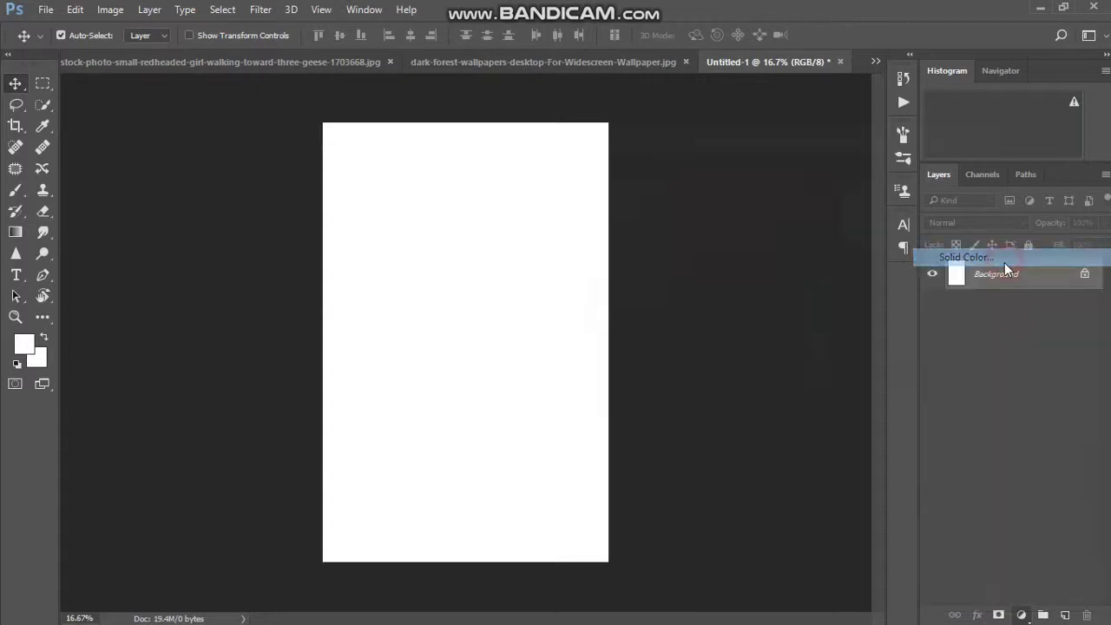
Add a dark grey Solid Color fill layer and drag the girl cut-out into Untitled-1
left_click_drag(612, 315, 601, 321)
left_click(965, 166)
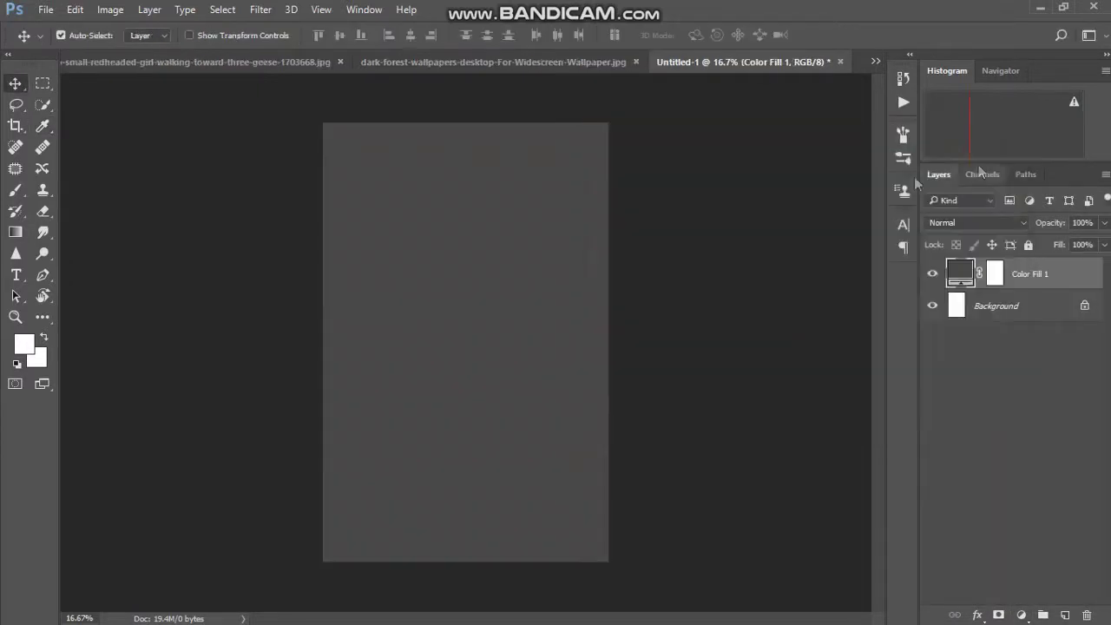
left_click(245, 62)
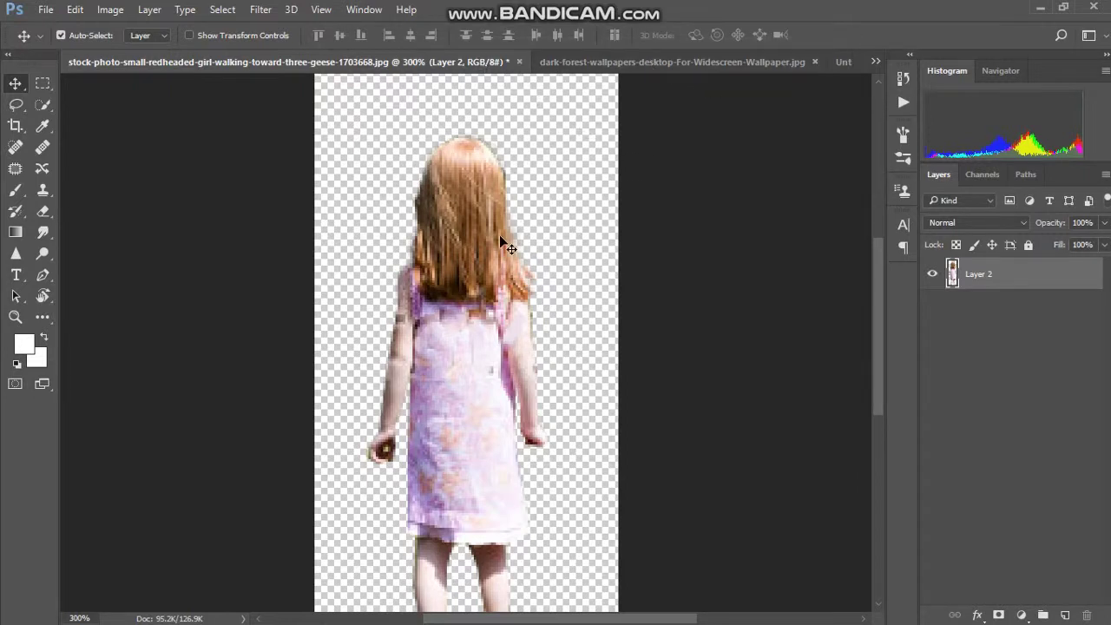
left_click_drag(500, 236, 555, 232)
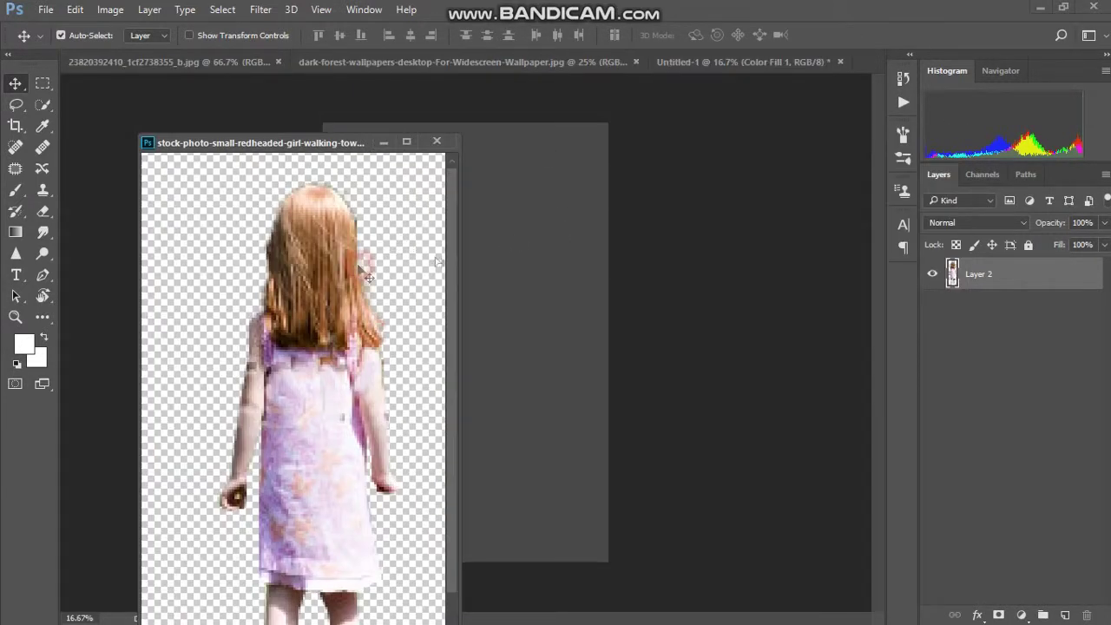
left_click_drag(368, 276, 502, 264)
Close the girl's document and drag the corridor photo toward Untitled-1
left_click(439, 142)
left_click(561, 251)
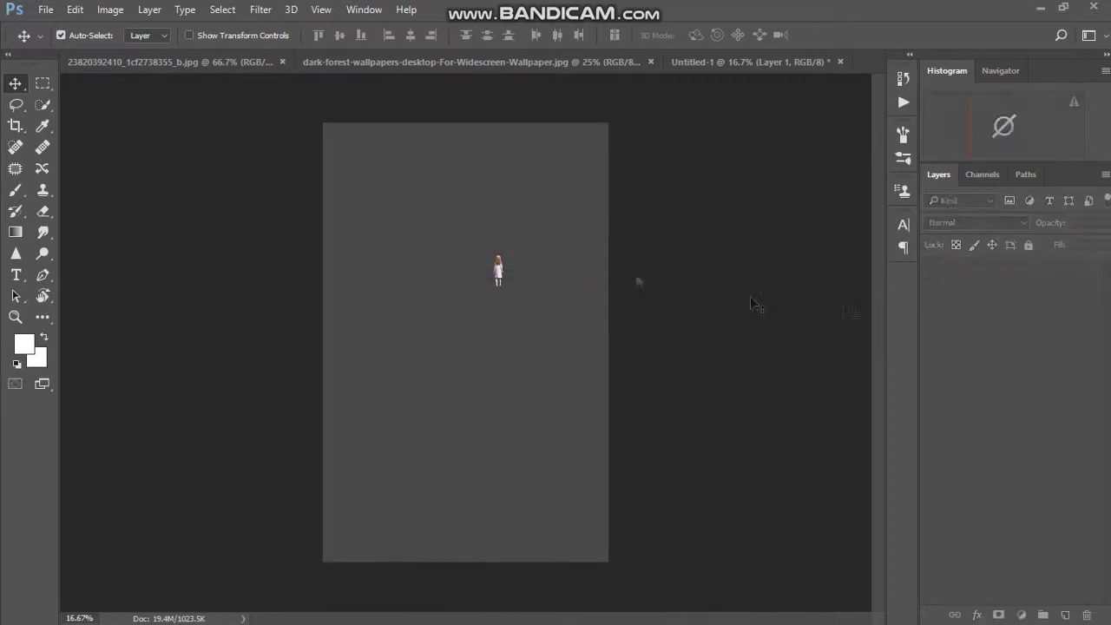
left_click_drag(952, 274, 442, 264)
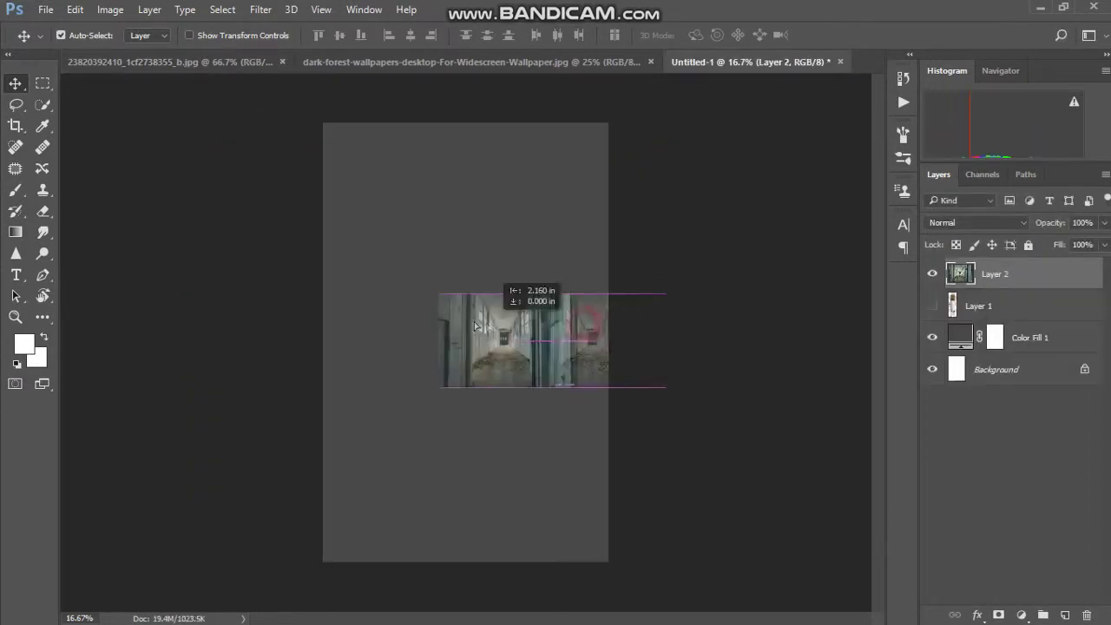
Drop the corridor photo into the canvas as Layer 2 and enlarge it past the edges
left_click_drag(772, 70, 473, 340)
key("ctrl+t")
left_click_drag(543, 398, 806, 509)
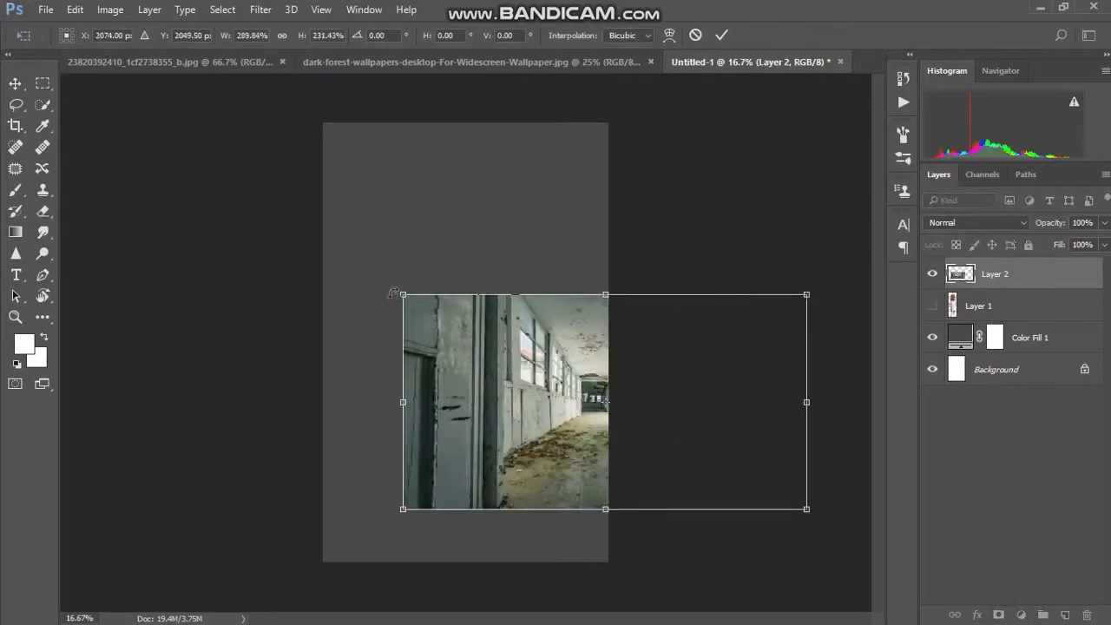
left_click_drag(402, 293, 120, 115)
left_click_drag(818, 516, 911, 560)
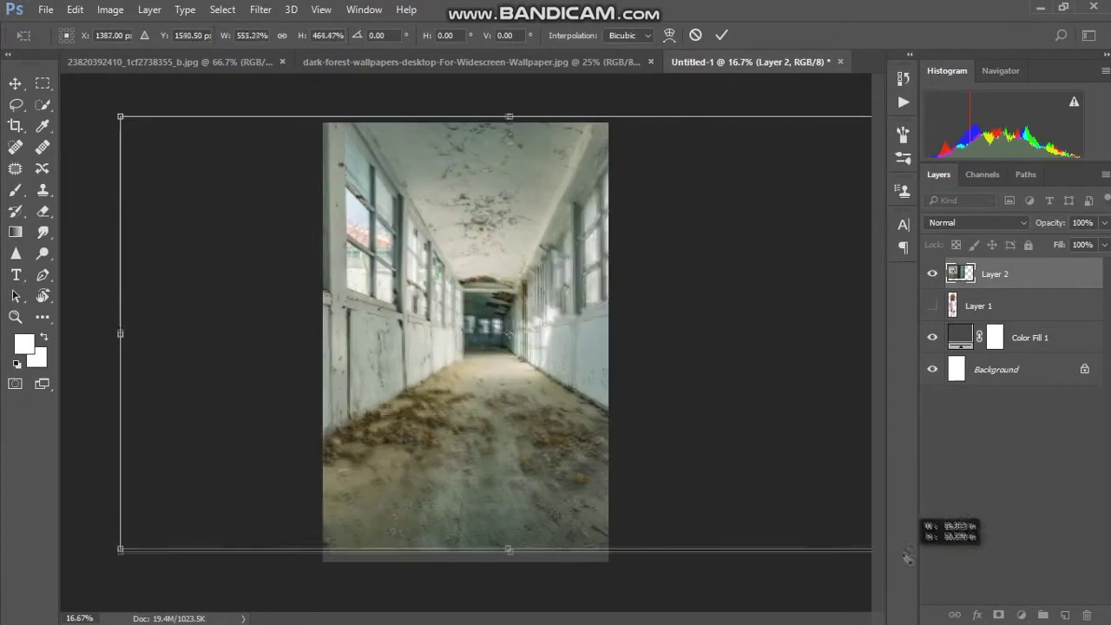
mouse_move(521, 457)
left_mouse_down()
mouse_move(496, 467)
mouse_move(496, 588)
left_mouse_up()
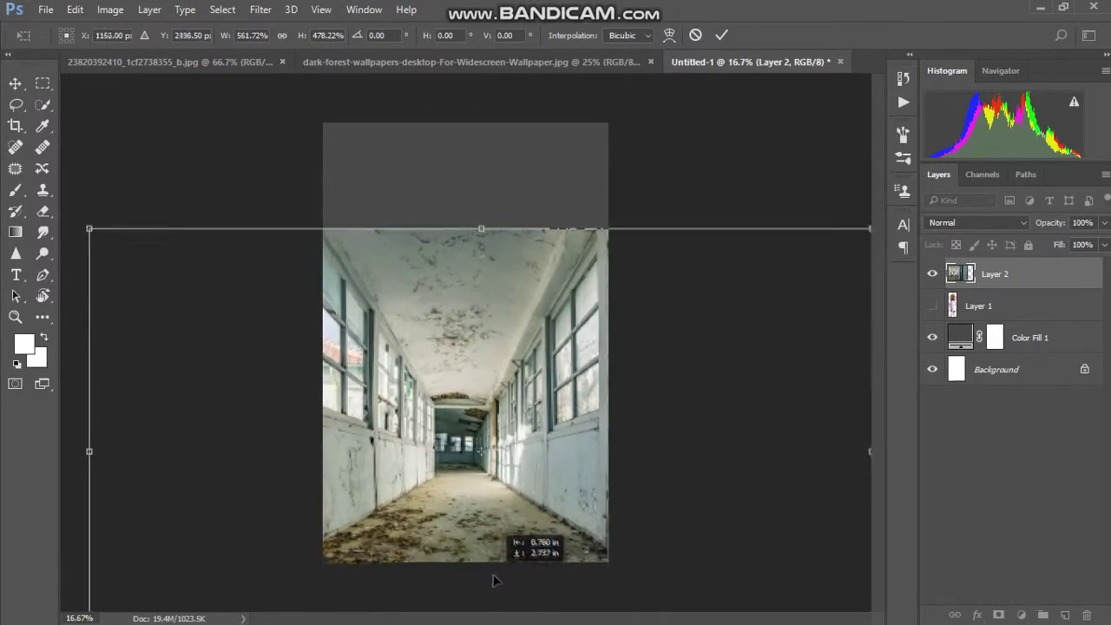
key("Return")
key("z")
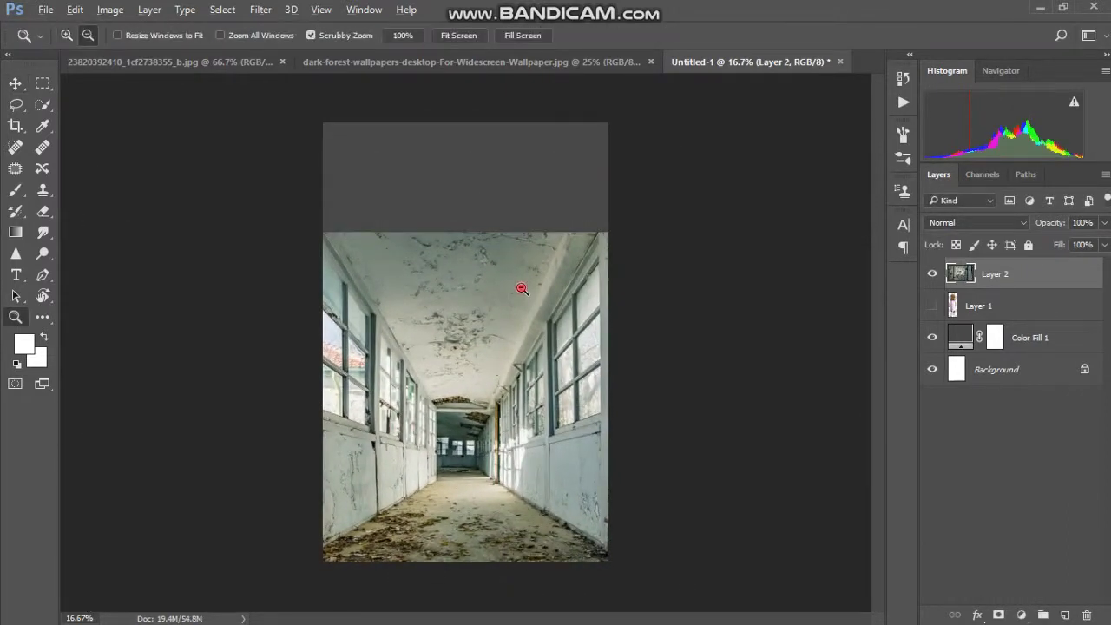
left_click(521, 288, "alt")
left_click(520, 288, "alt")
Rescale and nudge the corridor photo to fill the canvas, with Layer 1 stacked above it
key("ctrl+t")
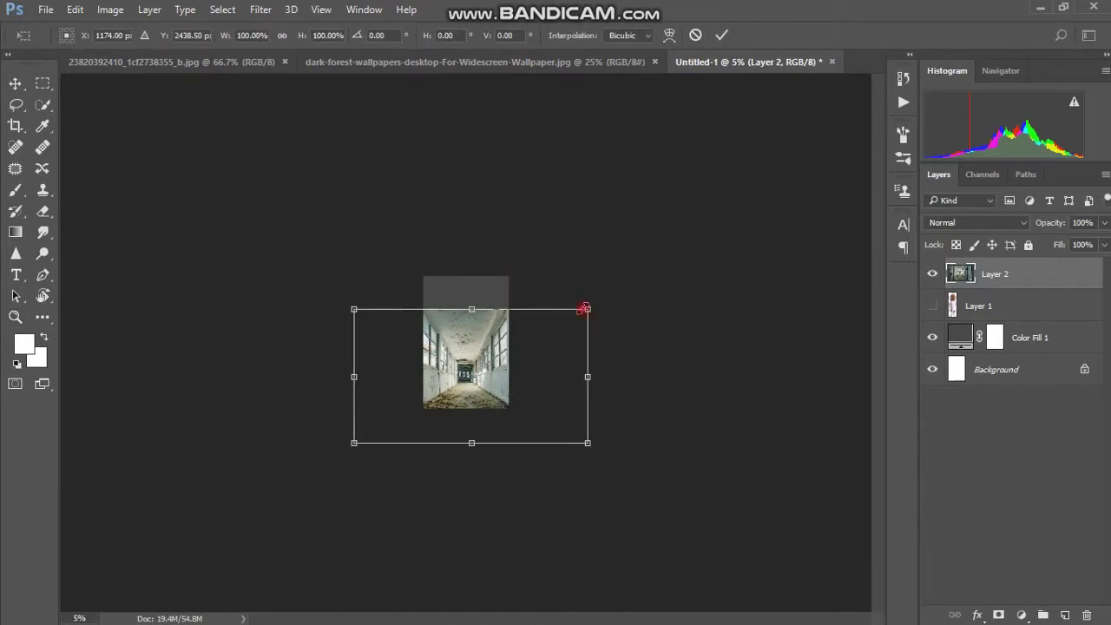
left_click_drag(585, 309, 647, 275)
left_click_drag(490, 341, 463, 356)
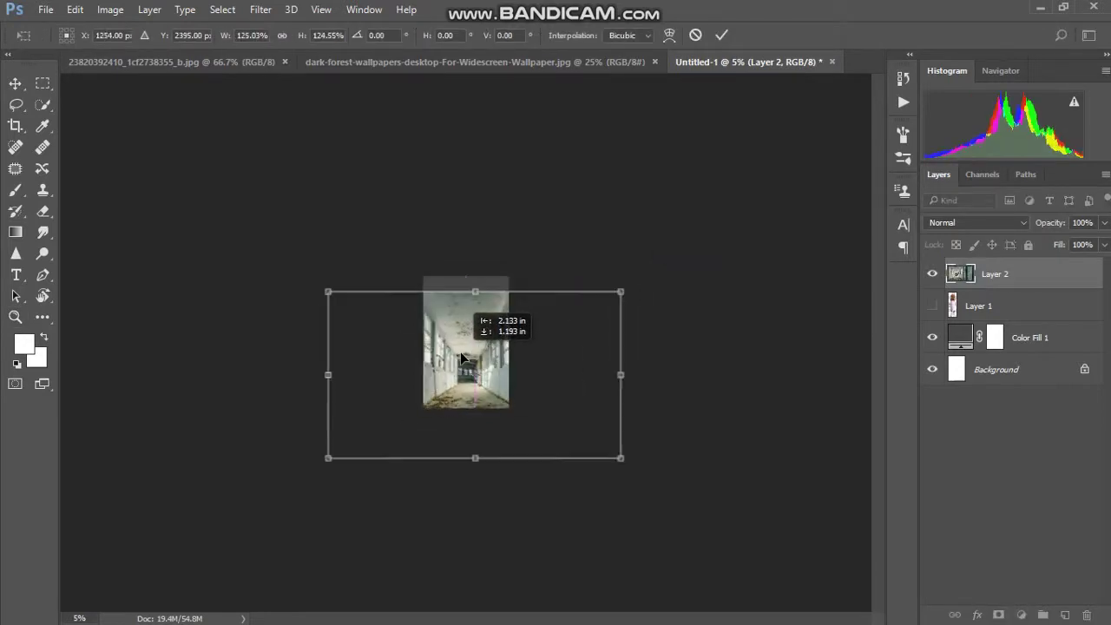
left_click_drag(475, 292, 475, 266)
left_click_drag(619, 362, 657, 362)
left_click_drag(495, 347, 476, 352)
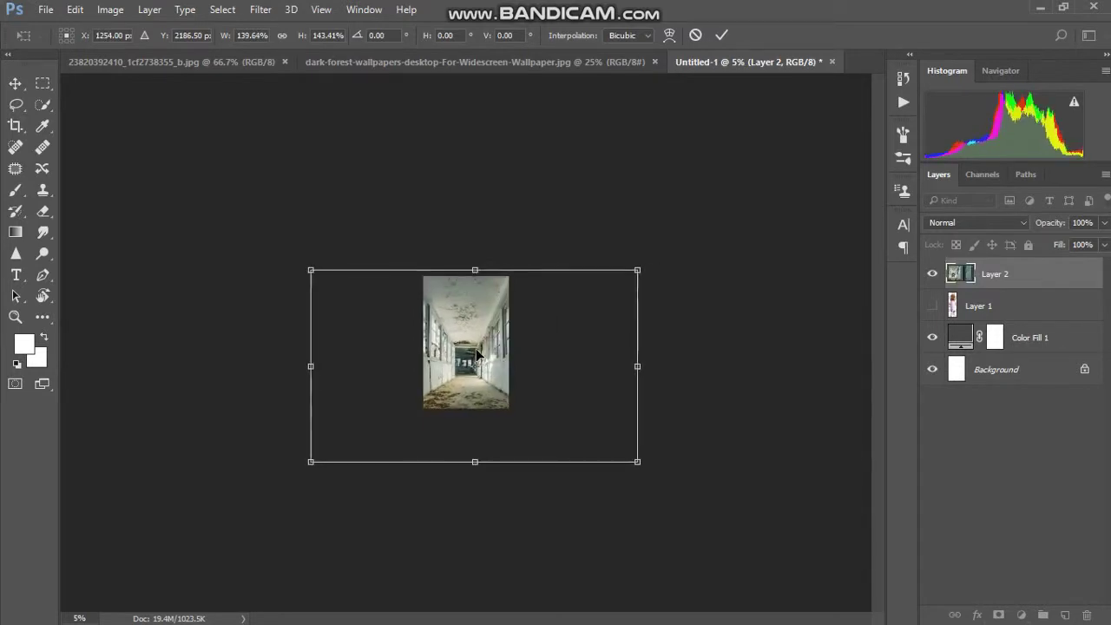
key("shift+Down")
key("shift+Down")
key("shift+Down")
key("shift+Down")
key("shift+Down")
key("shift+Down")
key("shift+Down")
key("shift+Down")
key("shift+Down")
key("shift+Down")
key("z")
key("Return")
left_click(415, 359)
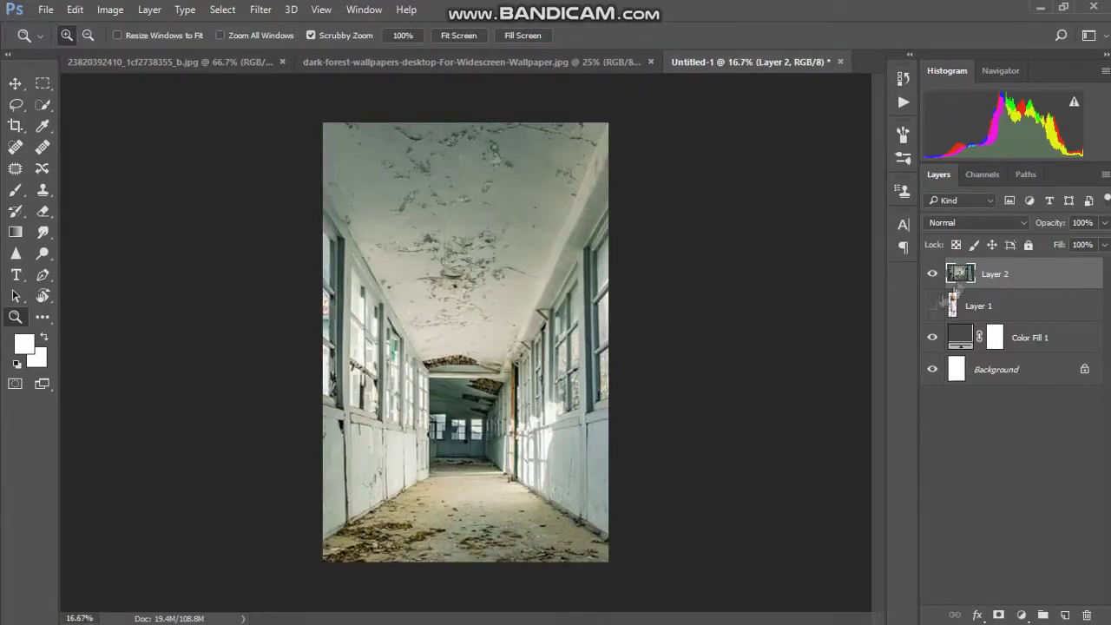
mouse_move(992, 306)
left_mouse_down()
mouse_move(991, 293)
mouse_move(932, 285)
left_mouse_up()
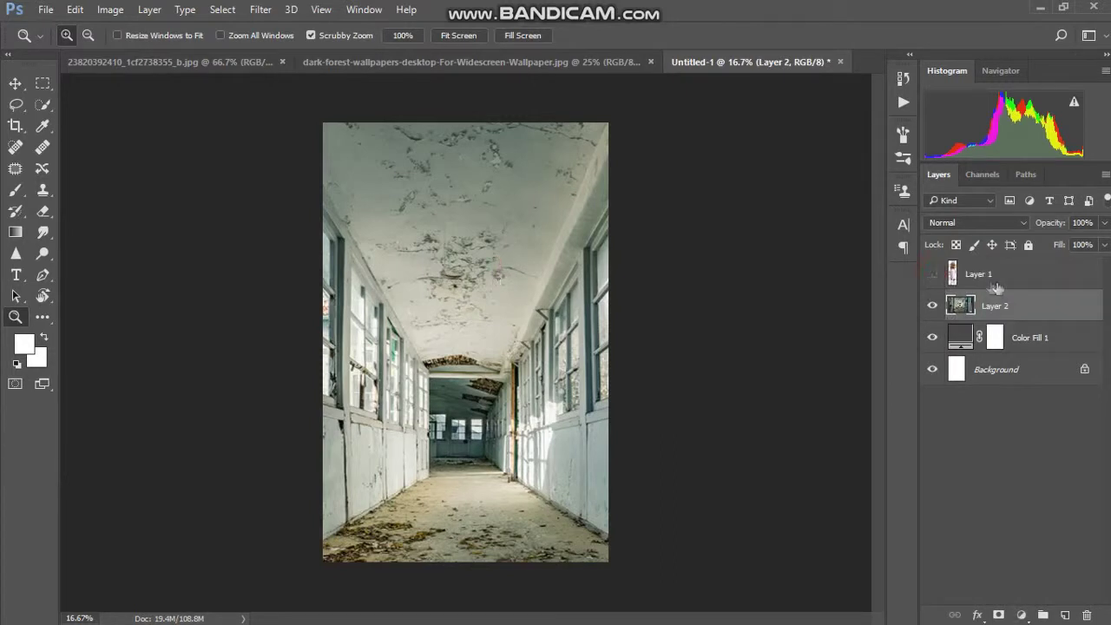
Duplicate Layer 2 and apply Camera Raw: Exposure -1.20, Highlights -98, Whites -96, Blacks -9, Shadows +13, Clarity +15
key("ctrl+j")
left_click(261, 9)
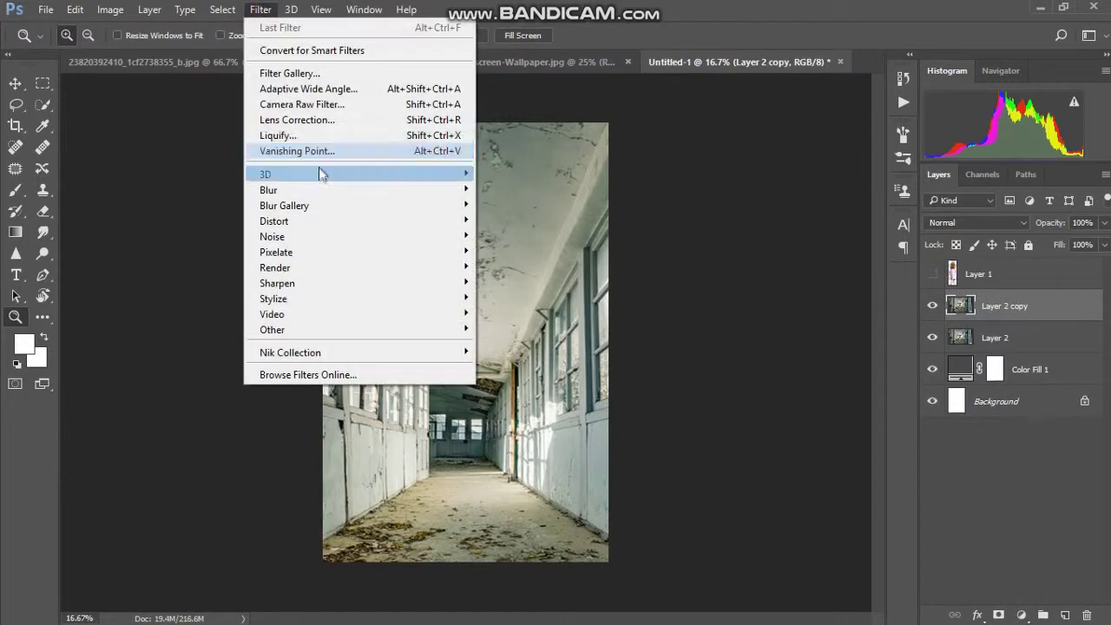
left_click(329, 110)
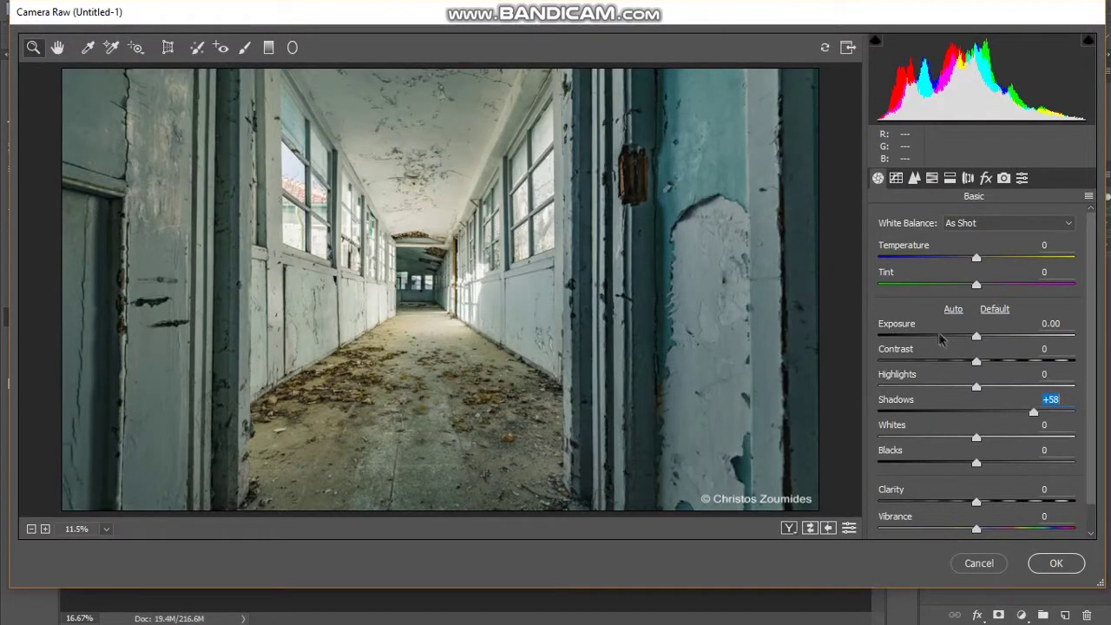
left_click_drag(975, 336, 952, 336)
left_click_drag(922, 386, 912, 386)
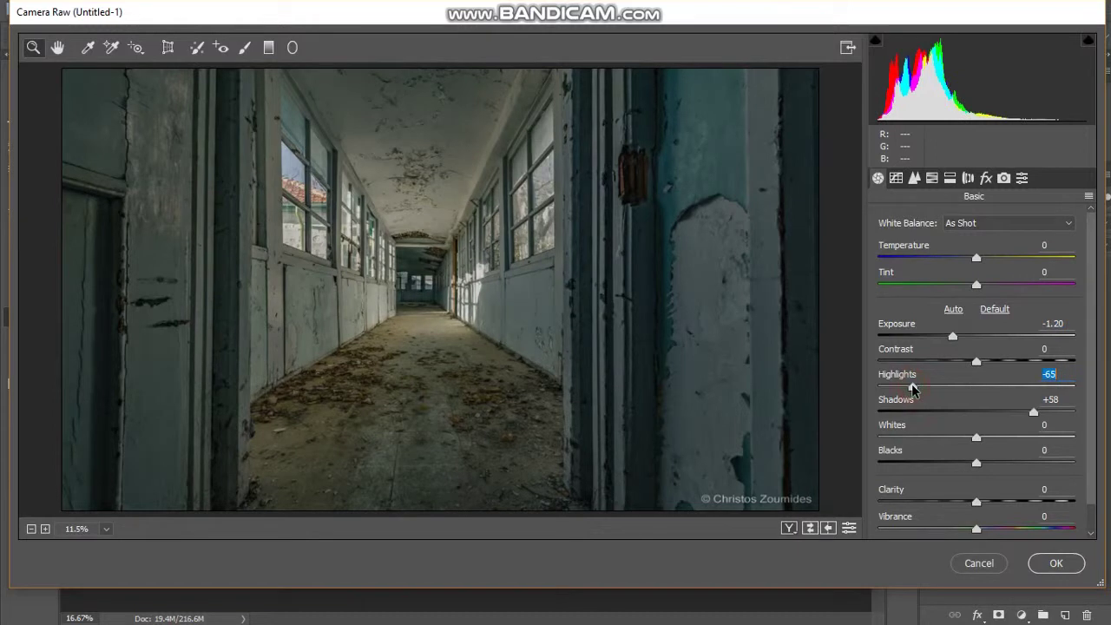
left_click_drag(889, 436, 883, 439)
left_click_drag(912, 387, 880, 387)
left_click_drag(973, 462, 965, 462)
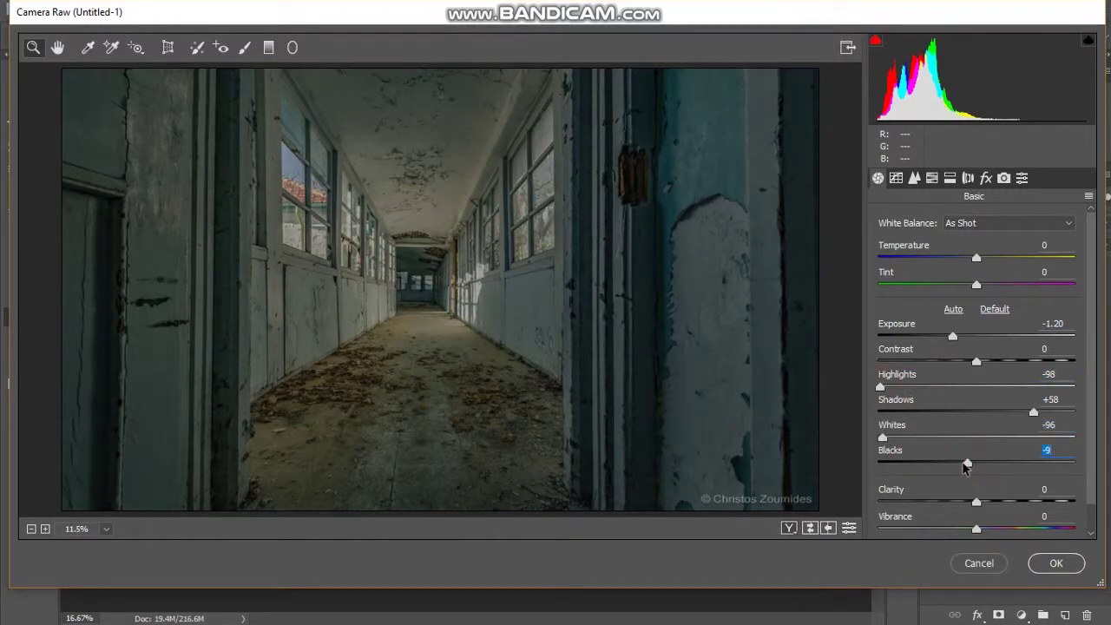
left_click_drag(989, 411, 993, 414)
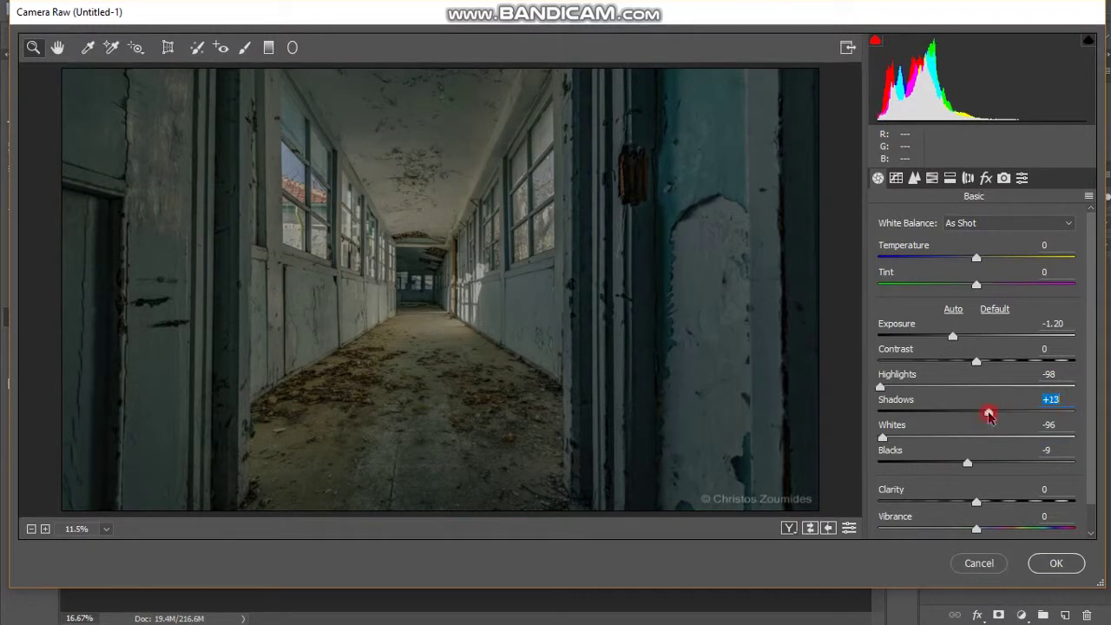
mouse_move(968, 506)
left_mouse_down()
mouse_move(990, 503)
mouse_move(955, 530)
left_mouse_up()
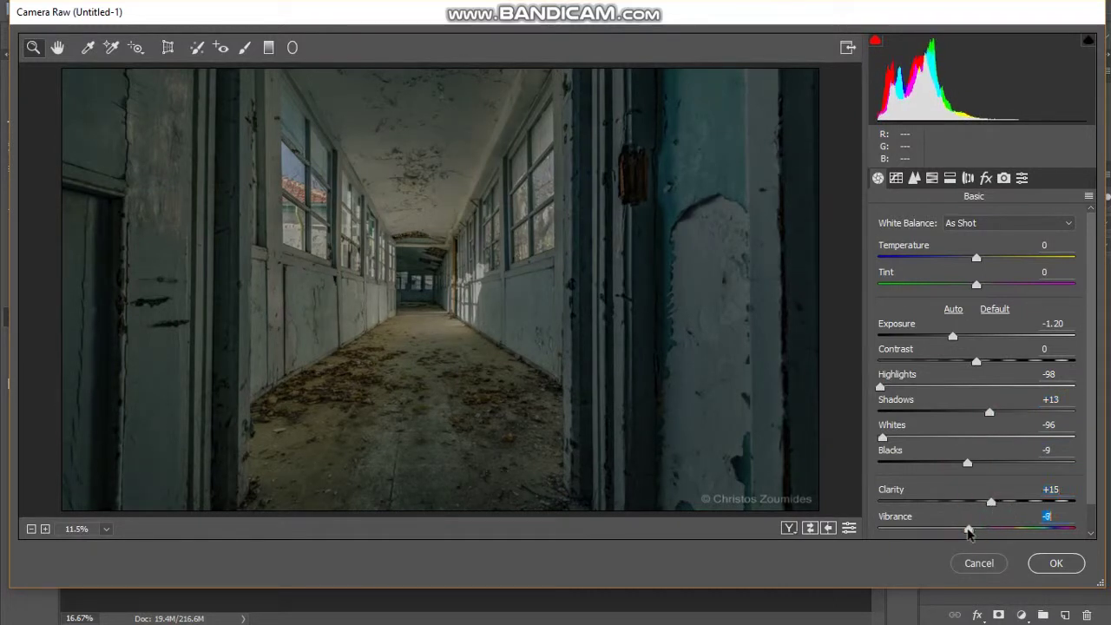
left_click(1057, 564)
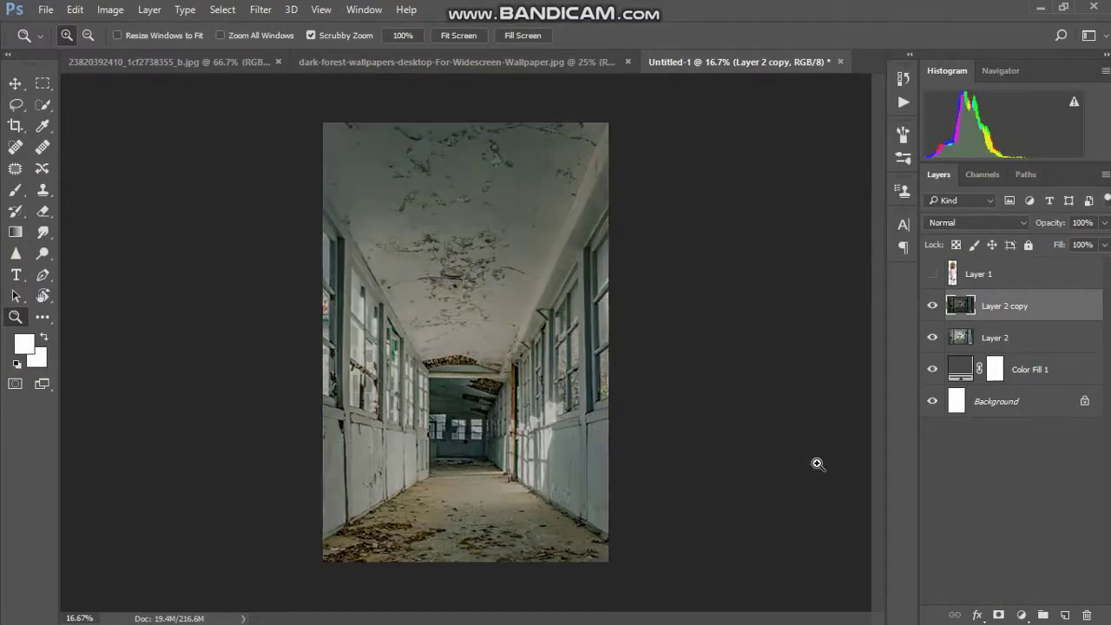
Unhide Layer 1 and scale the girl up onto the middle of the corridor floor
left_click(932, 274)
left_click(971, 276)
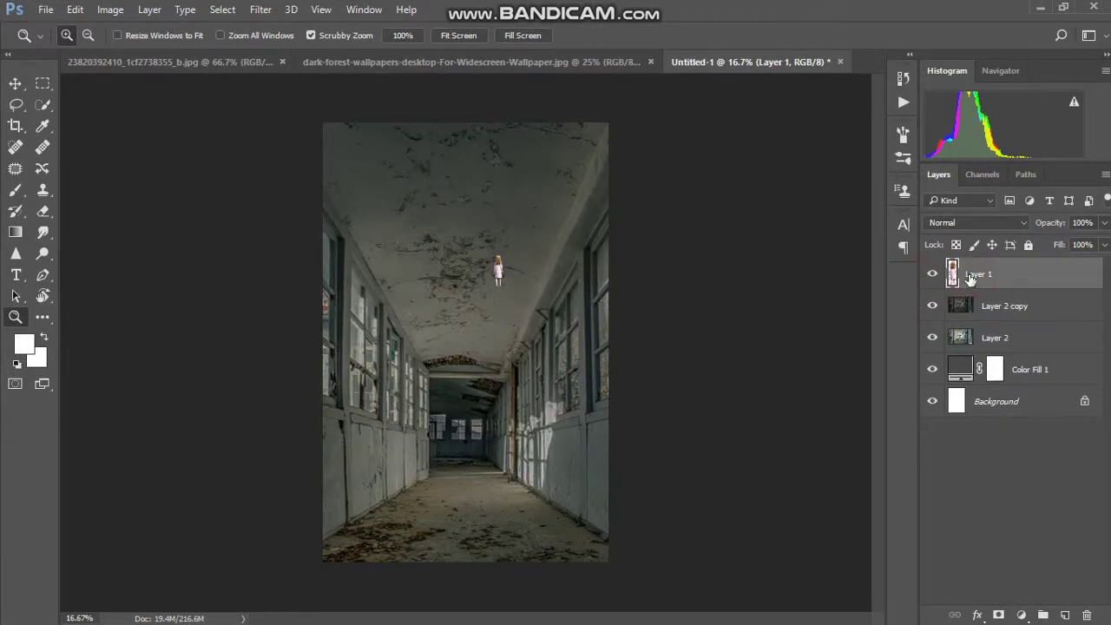
key("ctrl+t")
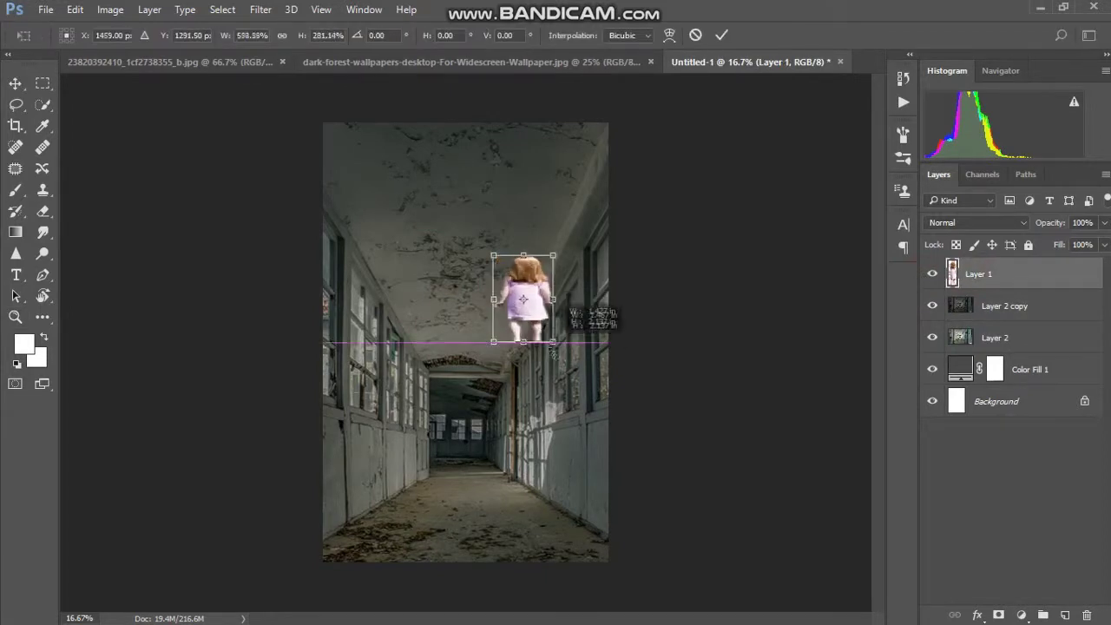
left_click_drag(505, 287, 550, 397)
left_click_drag(524, 351, 479, 486)
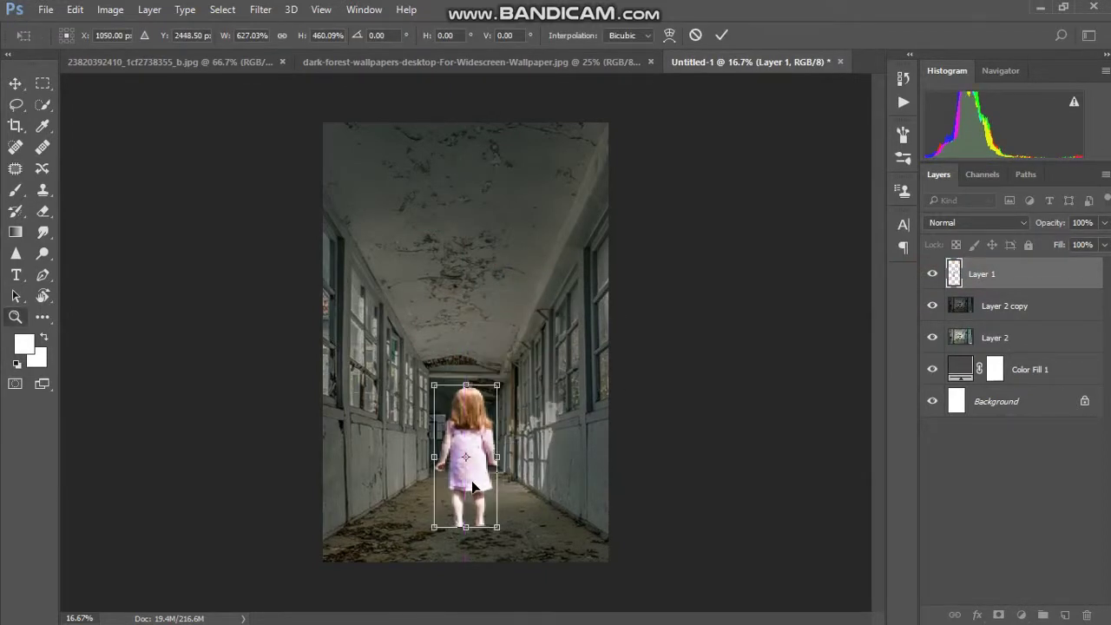
key("Return")
key("z")
key("v")
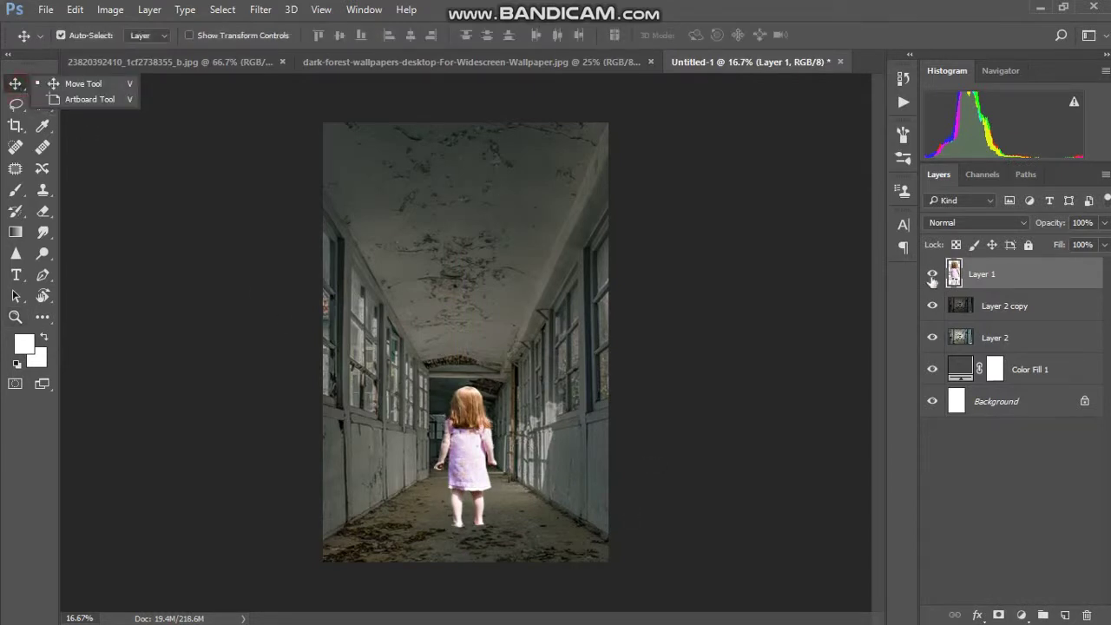
Hide the girl and trace a Pen path around the corridor's far doorway
left_click(932, 274)
key("z")
left_click(454, 465)
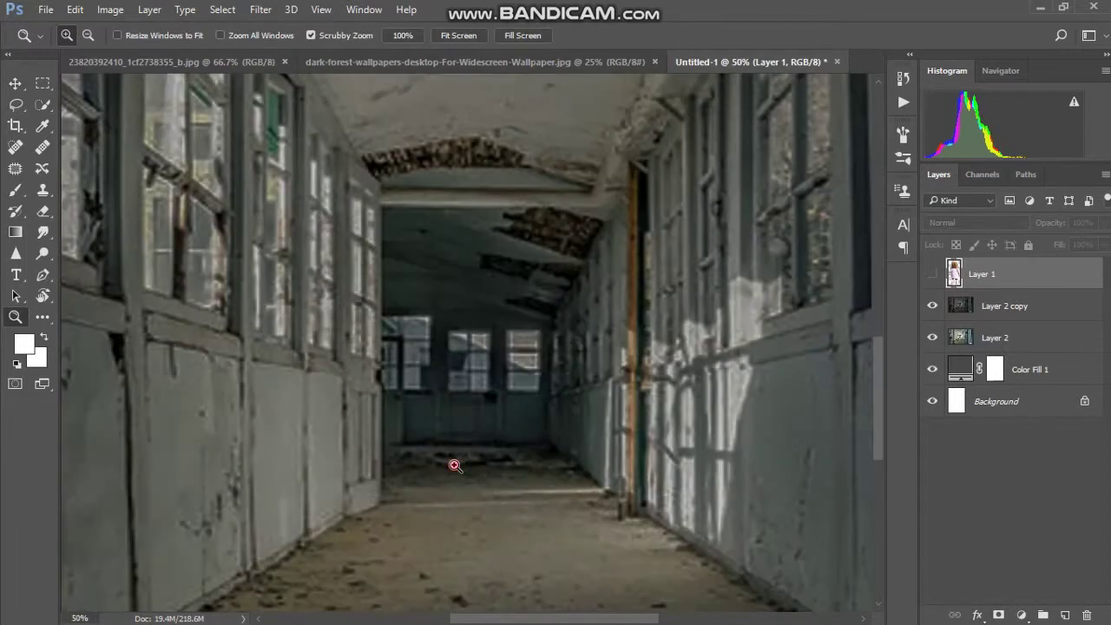
left_click(454, 465)
key("p")
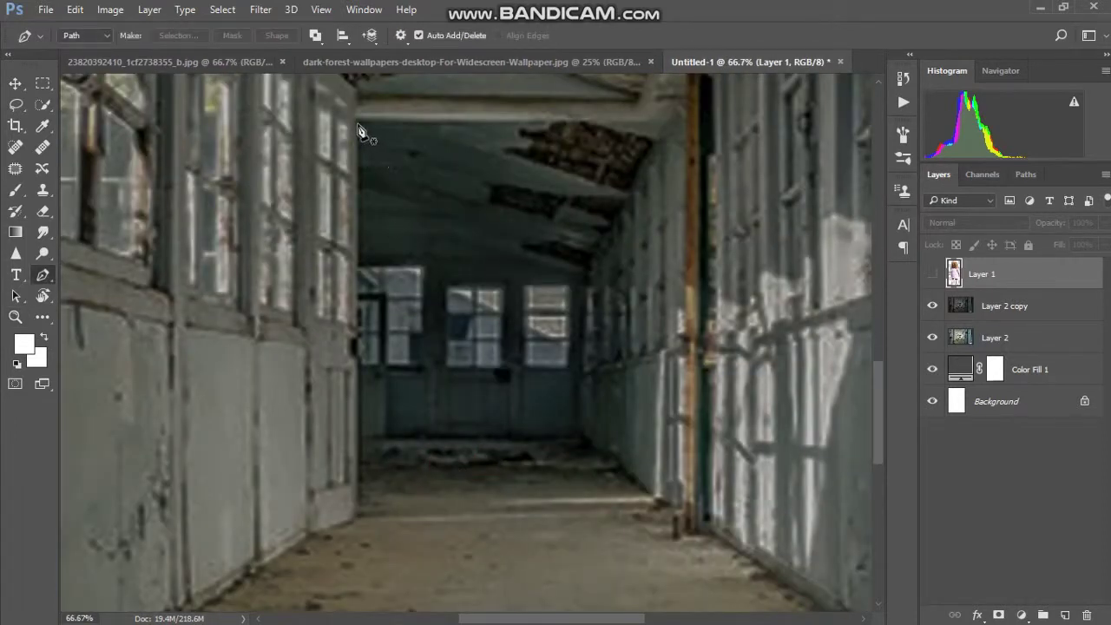
left_click(355, 516)
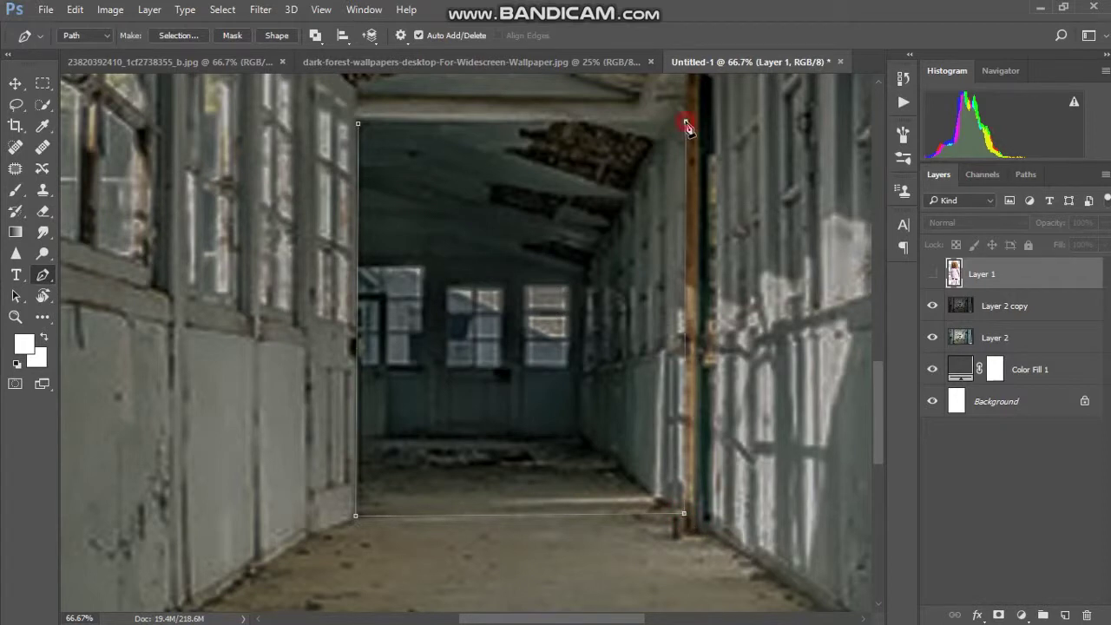
left_click(368, 124)
Delete the doorway selection from the corridor layers, deselect, and show the dark forest photo
right_click(585, 330)
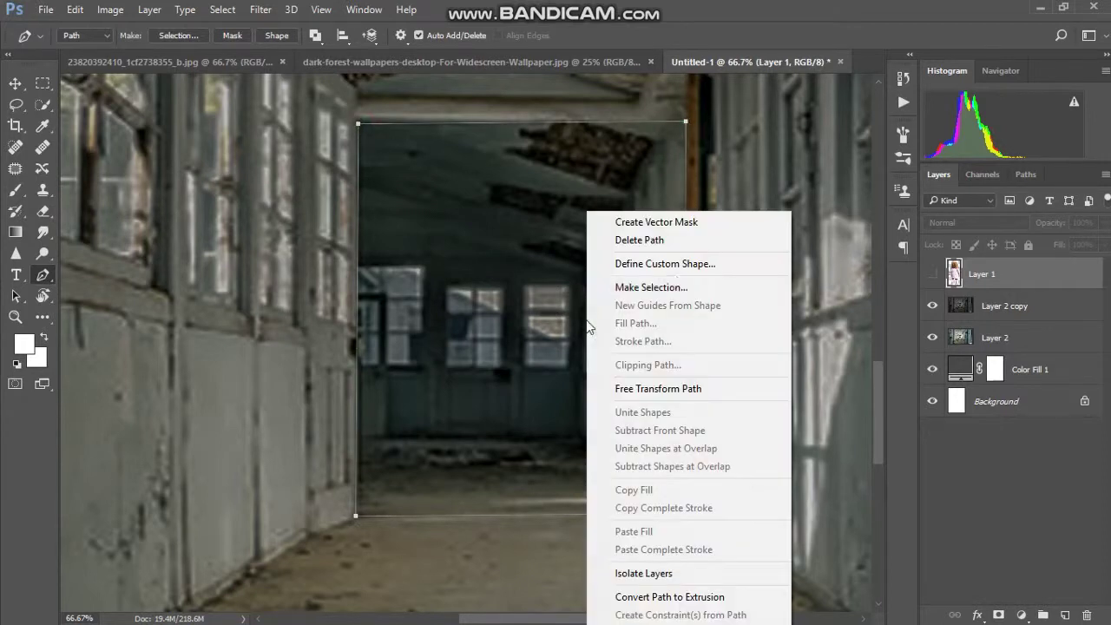
left_click(660, 285)
left_click(649, 168)
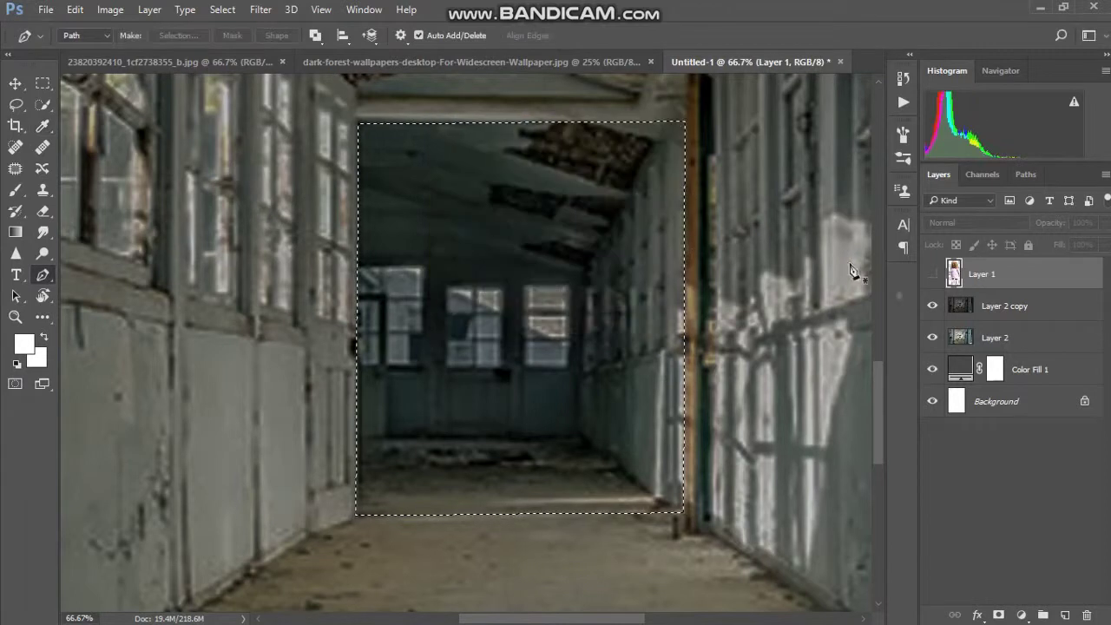
left_click(998, 308)
left_click(995, 338)
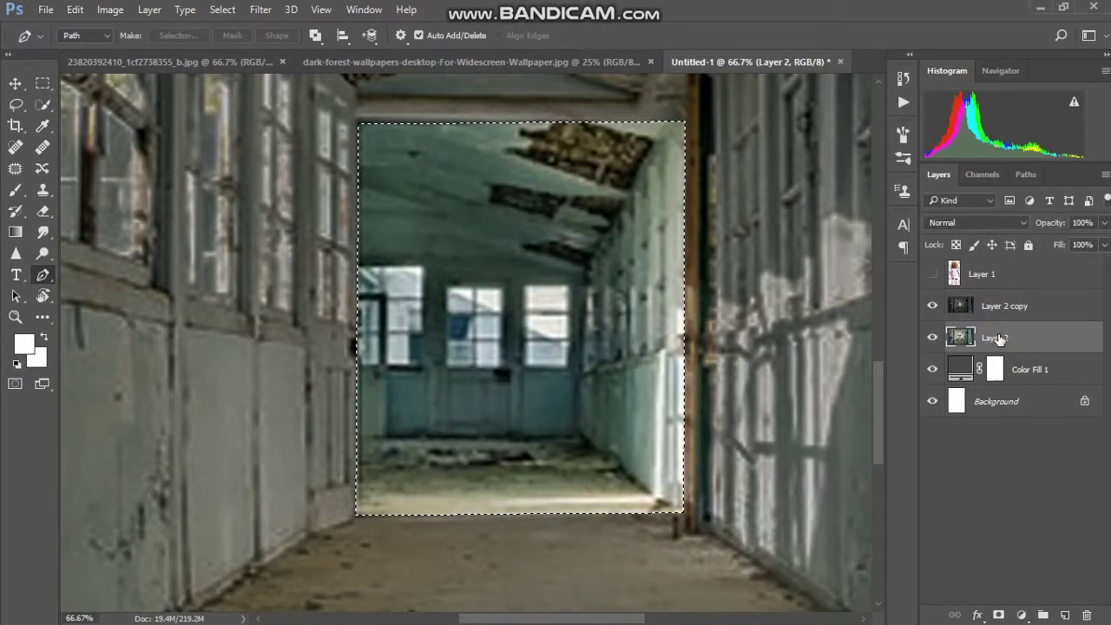
key("Delete")
key("ctrl+d")
left_click(1065, 373)
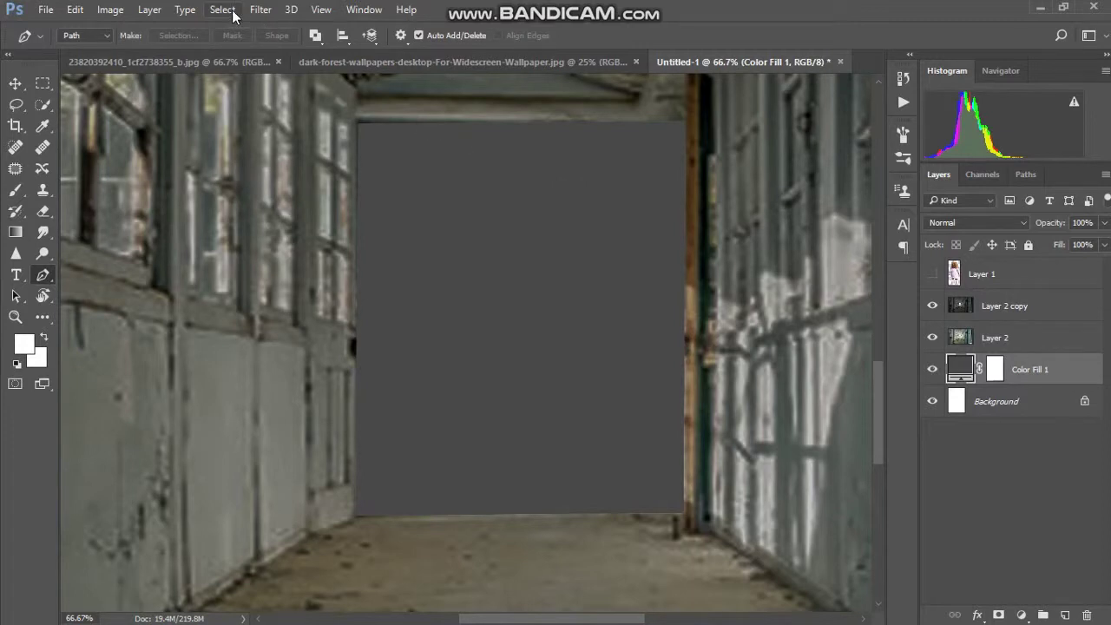
left_click(334, 62)
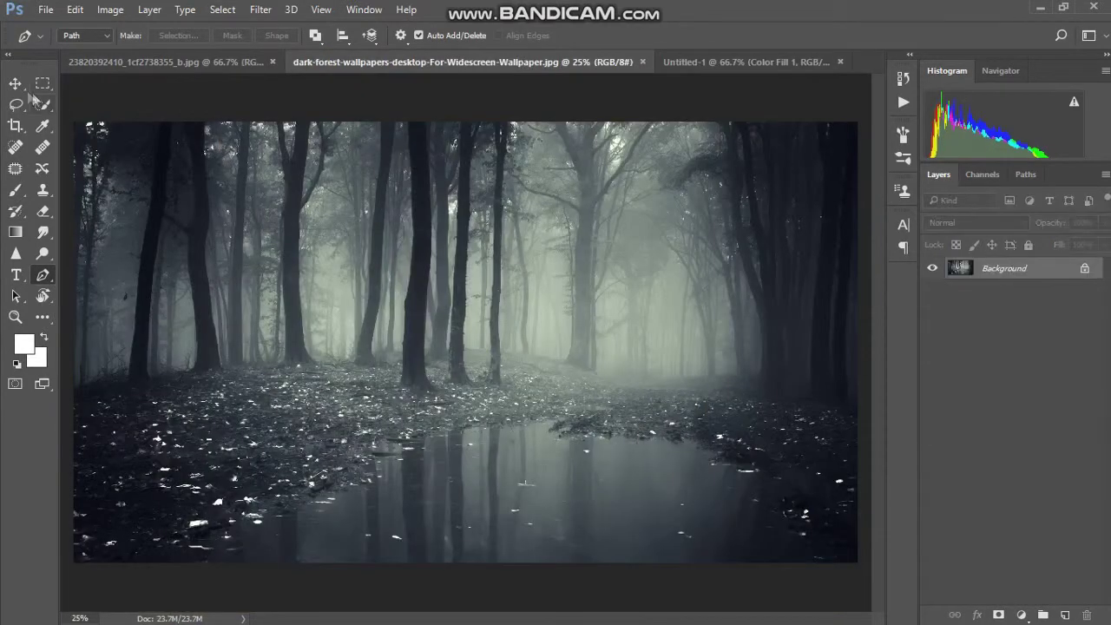
Bring the forest photo into Untitled-1 and shrink it over the far doorway
key("v")
left_click_drag(384, 225, 573, 337)
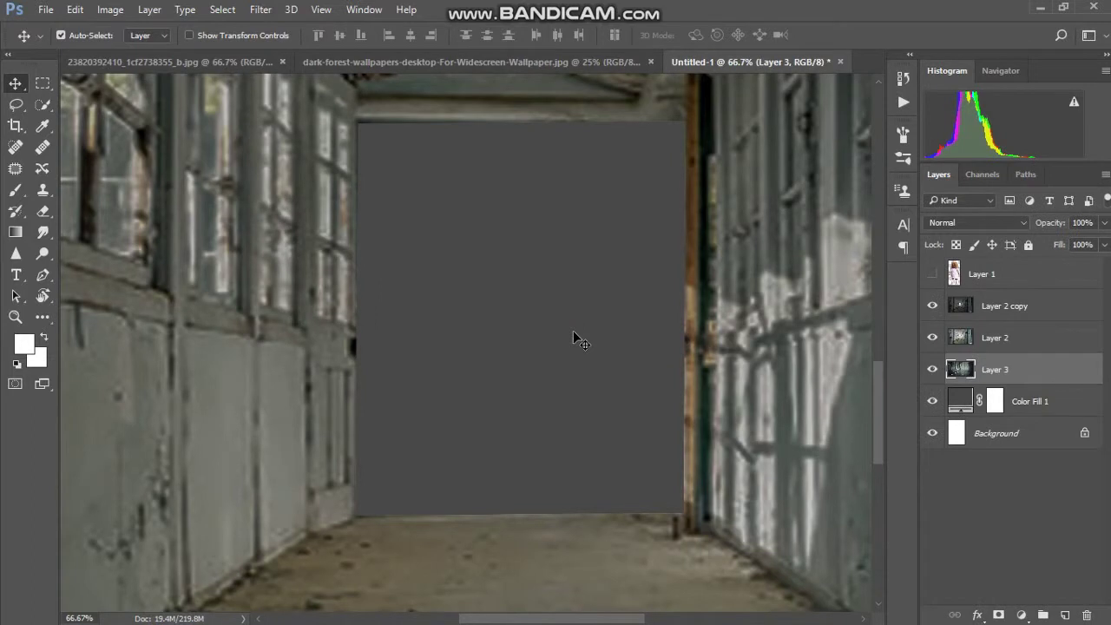
key("z")
key("ctrl+minus")
key("ctrl+minus")
key("ctrl+minus")
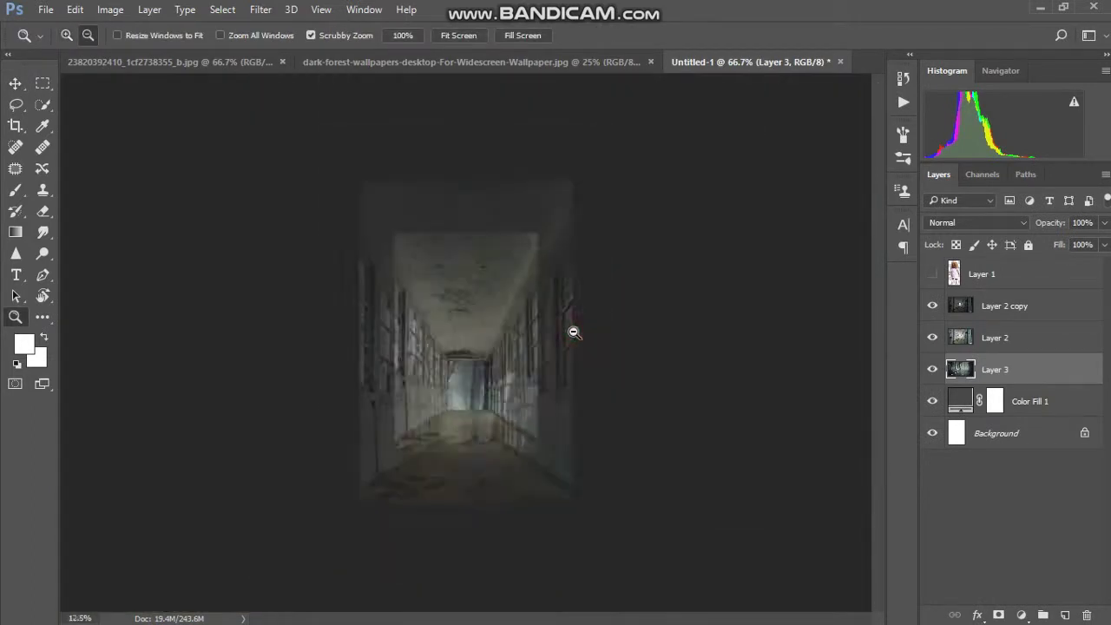
key("ctrl+minus")
key("ctrl+t")
mouse_move(558, 387)
left_mouse_down()
mouse_move(580, 331)
mouse_move(509, 344)
left_mouse_up()
left_click_drag(387, 434, 422, 389)
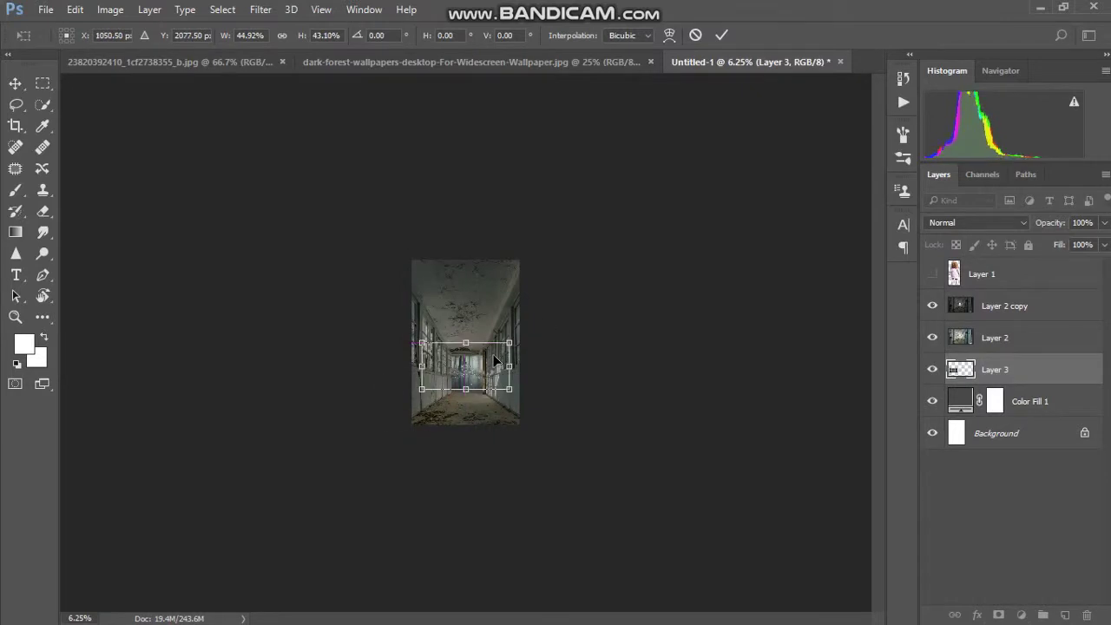
key("Return")
left_click(459, 459)
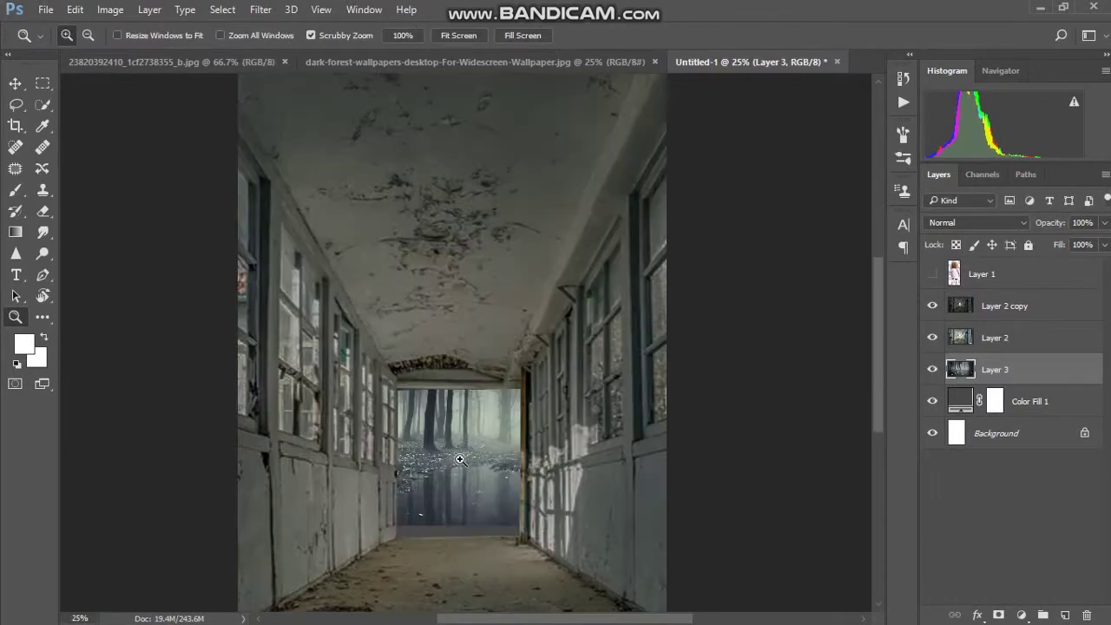
left_click(15, 84)
mouse_move(483, 444)
left_mouse_down()
mouse_move(484, 471)
mouse_move(479, 457)
left_mouse_up()
Stretch the forest to fill the doorway and fit it with a perspective transform
key("ctrl+t")
left_click_drag(442, 409, 443, 379)
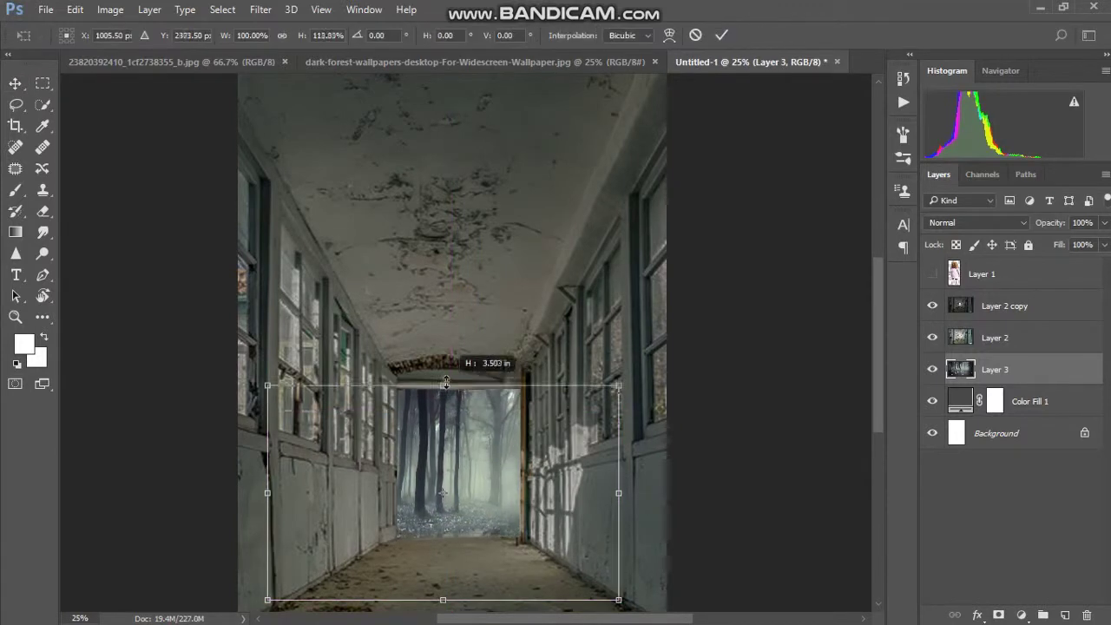
left_click_drag(622, 490, 650, 490)
left_click_drag(481, 470, 550, 474)
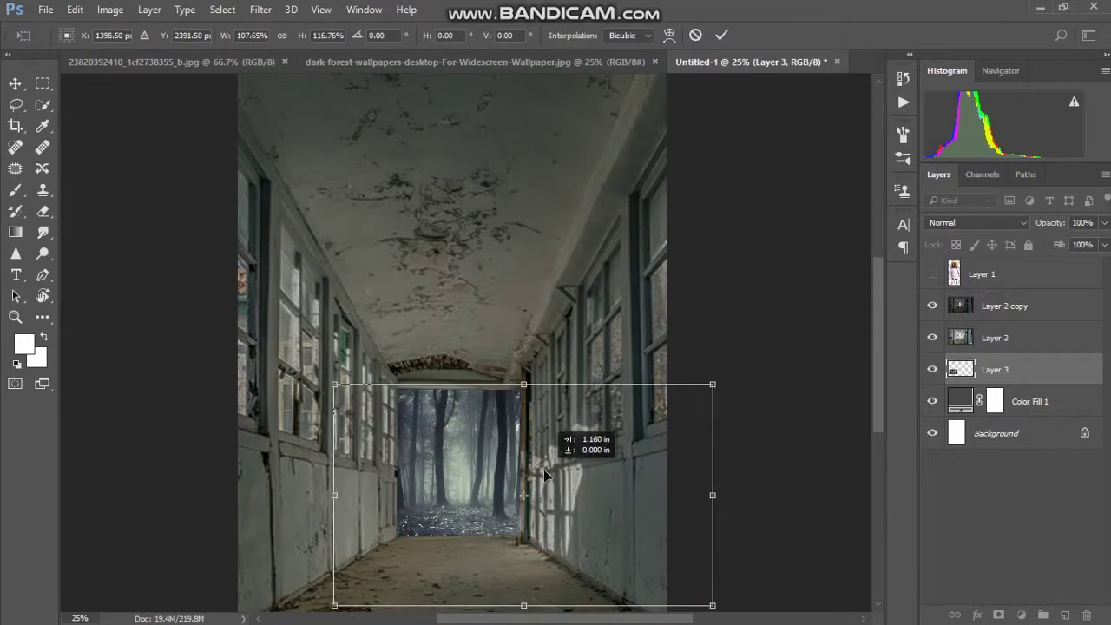
left_click_drag(335, 385, 328, 374)
right_click(422, 421)
left_click(526, 252)
left_click_drag(712, 374, 695, 381)
key("Return")
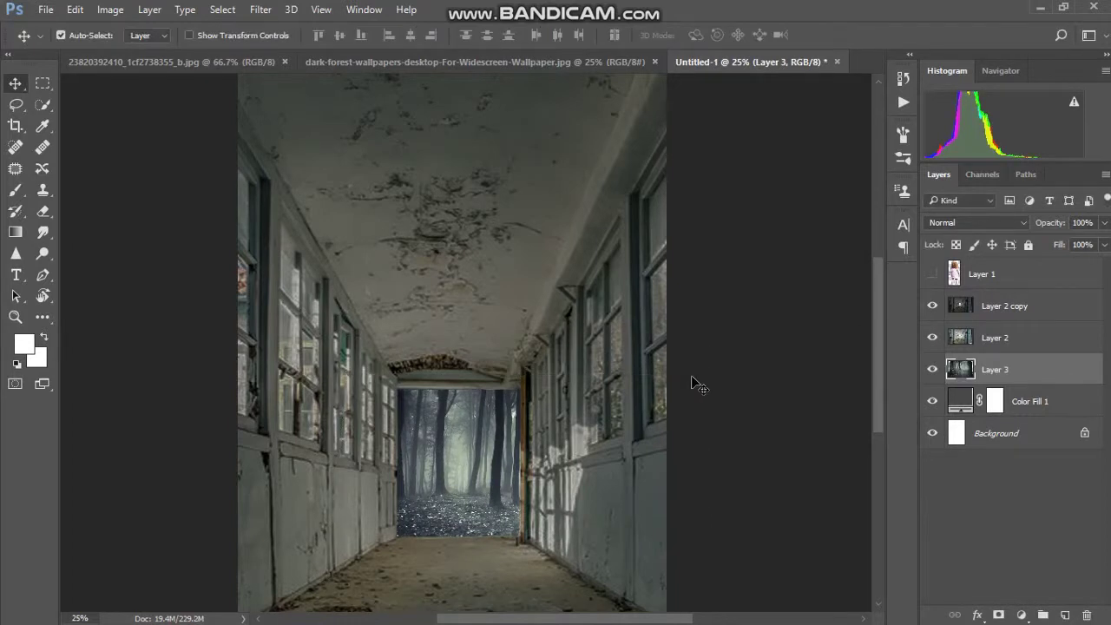
Add a Levels adjustment layer above the forest and adjust its highlights
left_click(1026, 614)
left_click(976, 339)
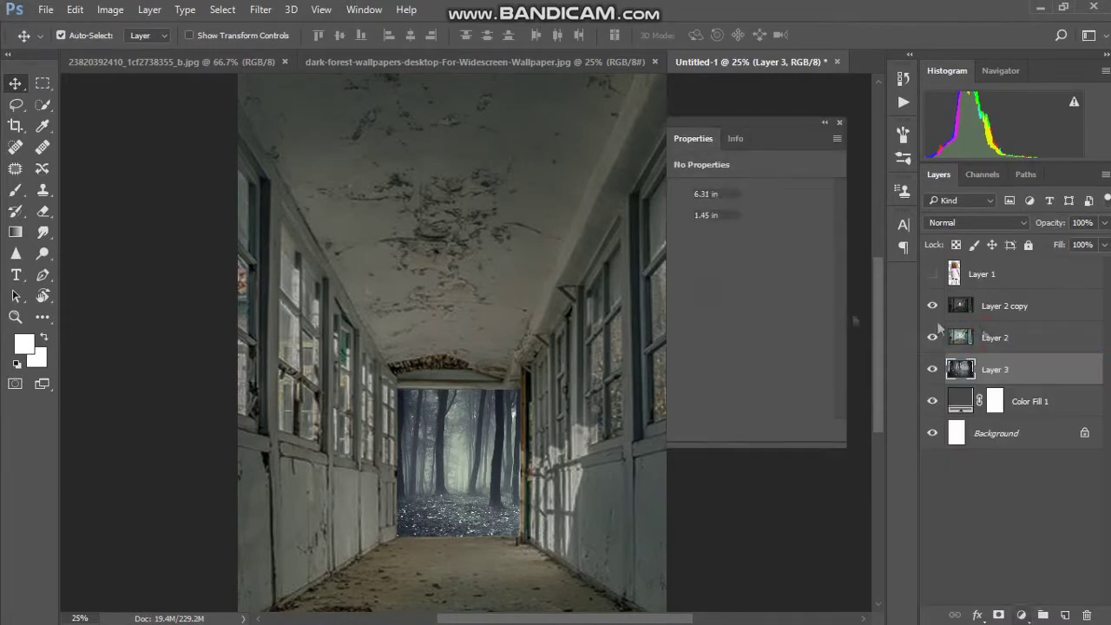
mouse_move(816, 317)
left_mouse_down()
mouse_move(795, 317)
mouse_move(823, 313)
left_mouse_up()
Set Levels output white to 196 and add a blank Layer 4
left_click_drag(824, 354, 795, 353)
left_click(839, 126)
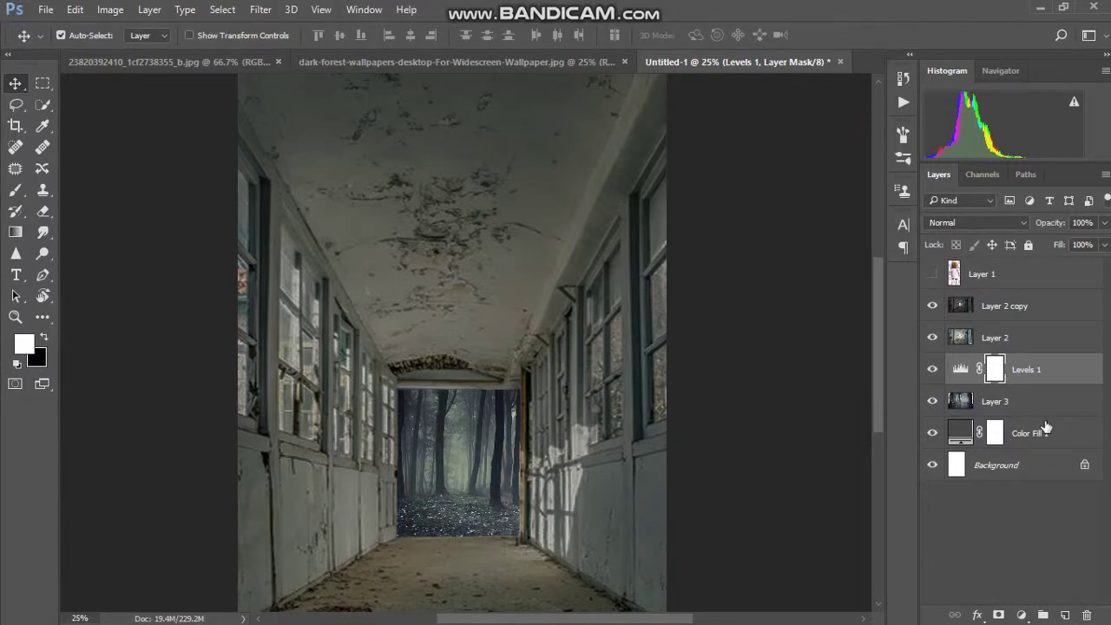
left_click(1066, 615)
Add a Brightness/Contrast layer at Brightness -34 with a blank Layer 5 above it
left_click(1020, 614)
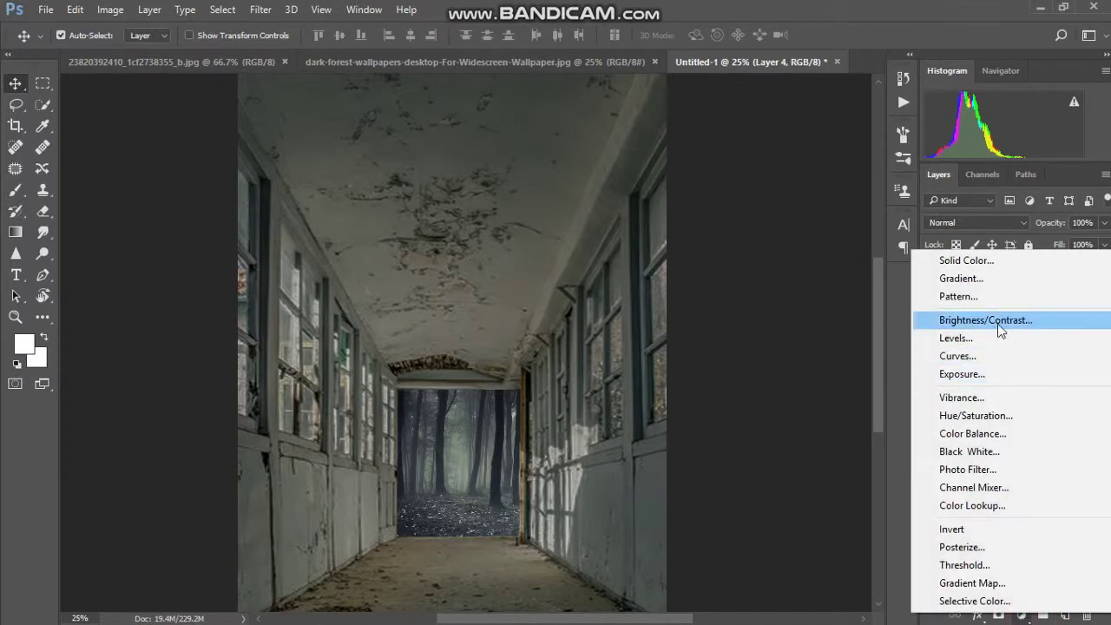
left_click(994, 317)
left_click_drag(750, 232, 727, 231)
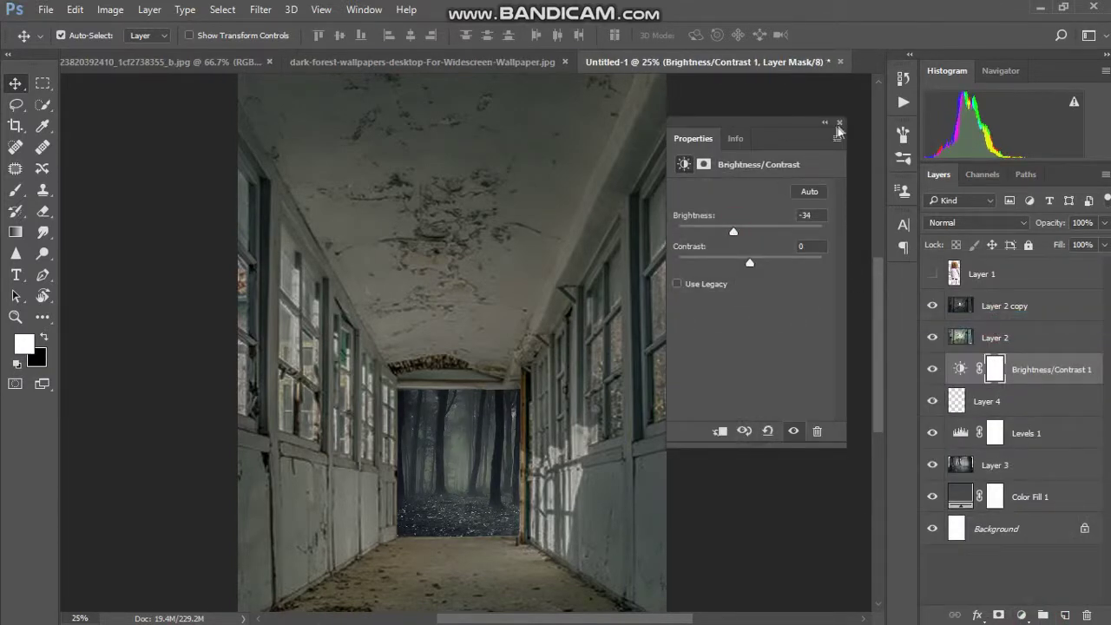
left_click(839, 123)
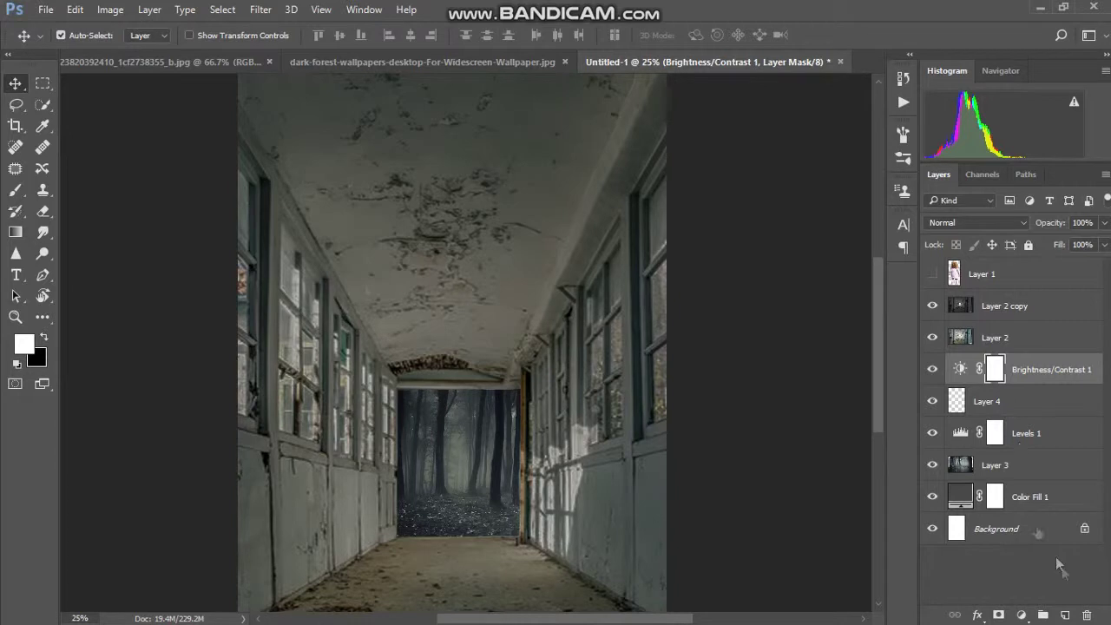
left_click(1064, 615)
Set the brush foreground colour to a warm tan shade
key("b")
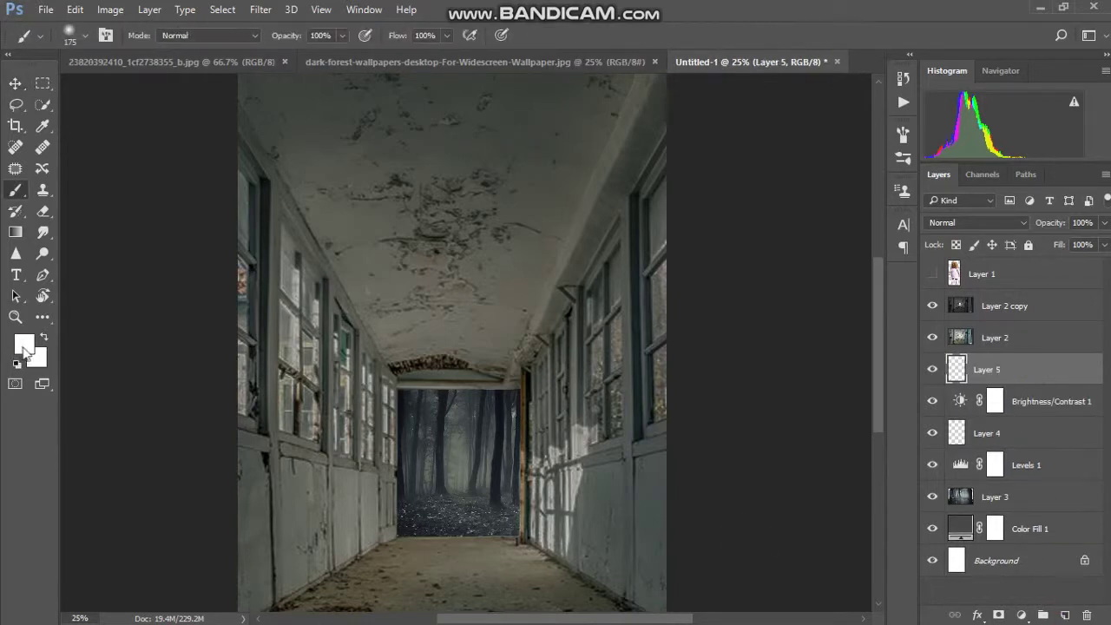
left_click(24, 347)
left_click(822, 356)
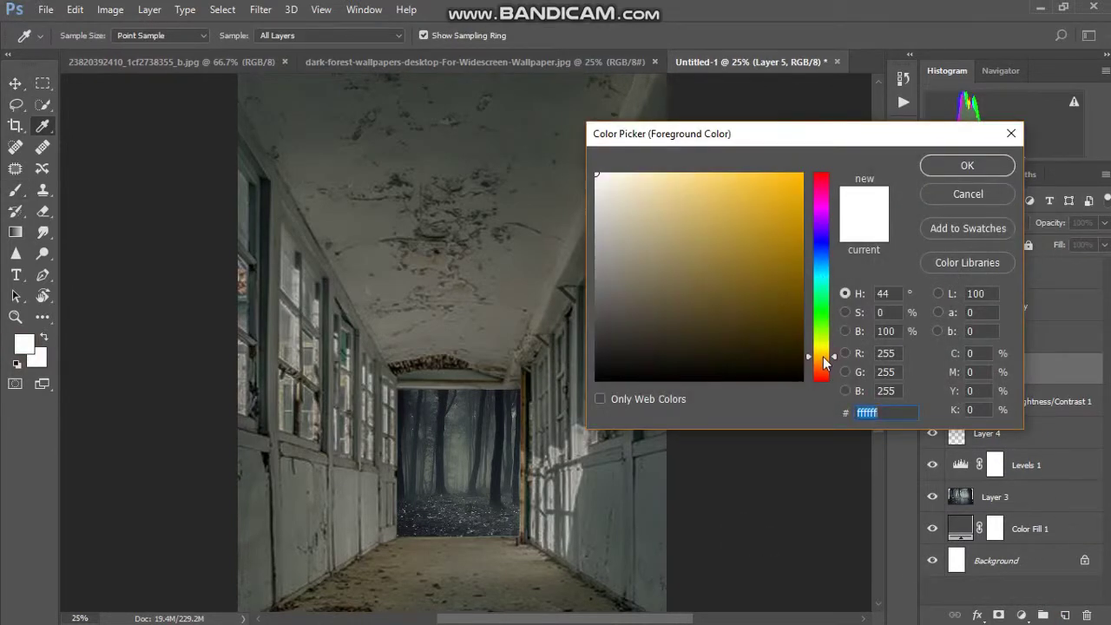
left_click(951, 167)
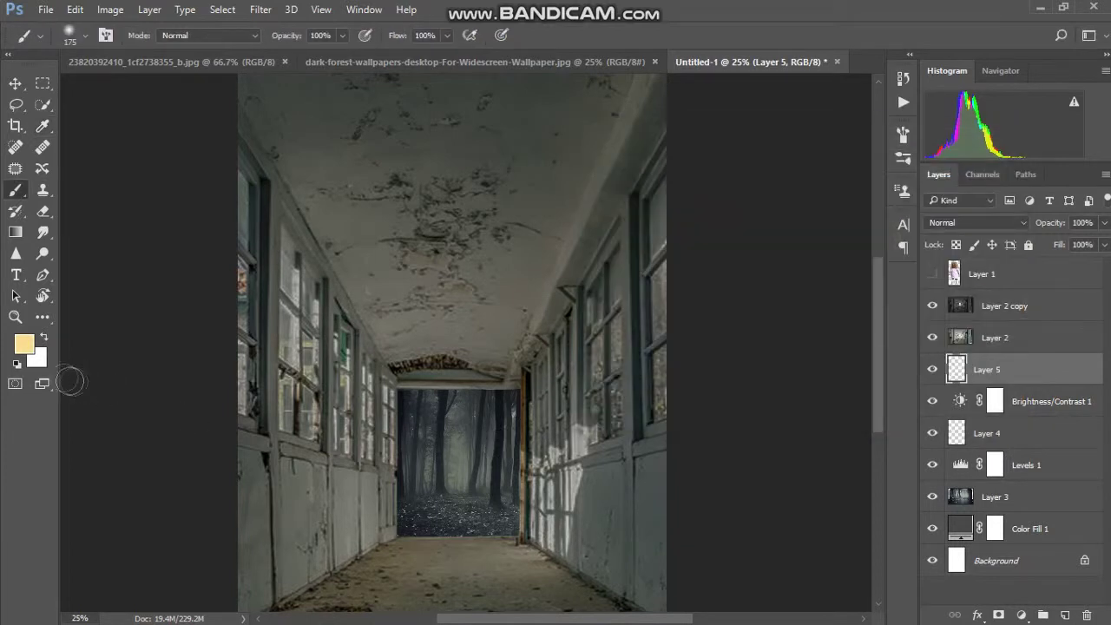
left_click(31, 347)
left_click_drag(701, 269, 682, 236)
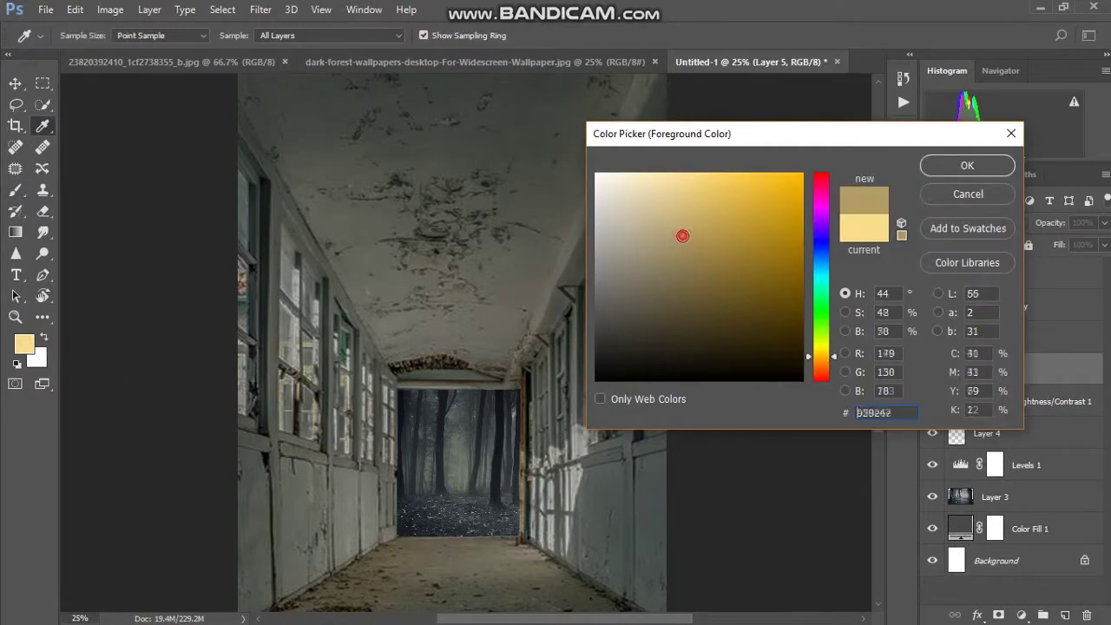
left_click(823, 361)
left_click(698, 211)
left_click(965, 167)
Paint a tan glow on the forest and enlarge it over the whole doorway
left_click(422, 415)
key("ctrl+t")
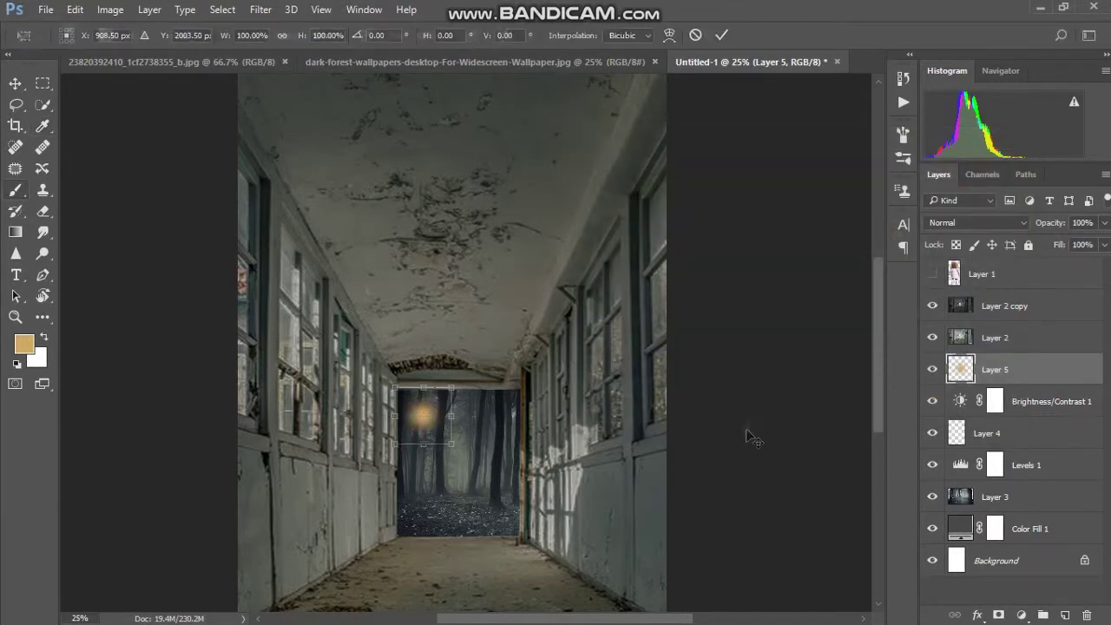
mouse_move(452, 445)
left_mouse_down()
mouse_move(507, 502)
mouse_move(626, 589)
left_mouse_up()
left_click_drag(485, 473, 457, 473)
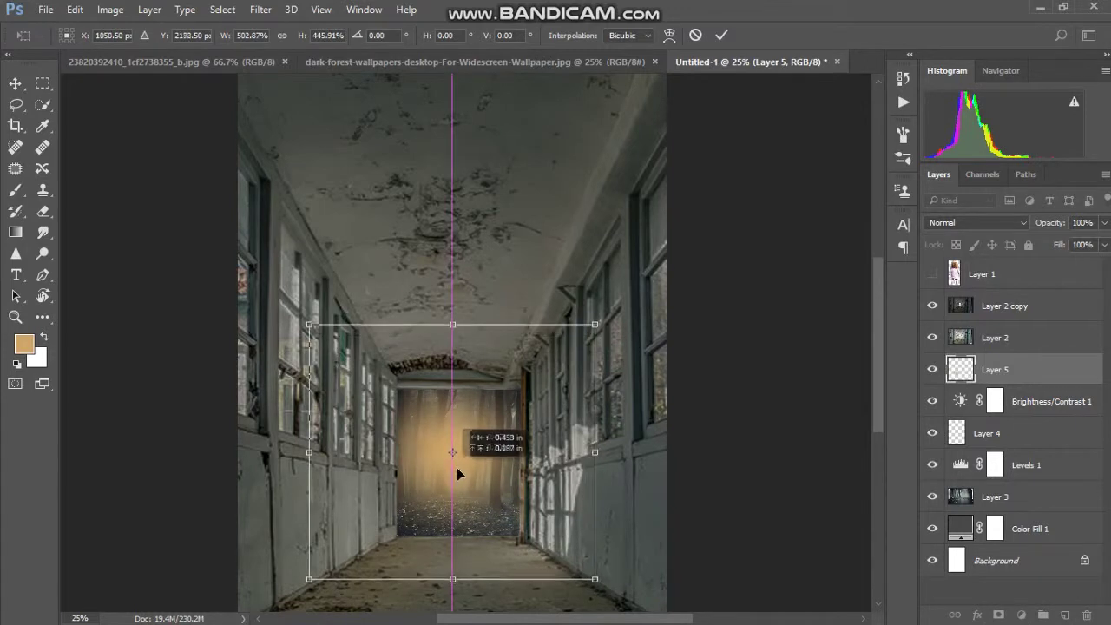
left_click_drag(309, 336, 268, 296)
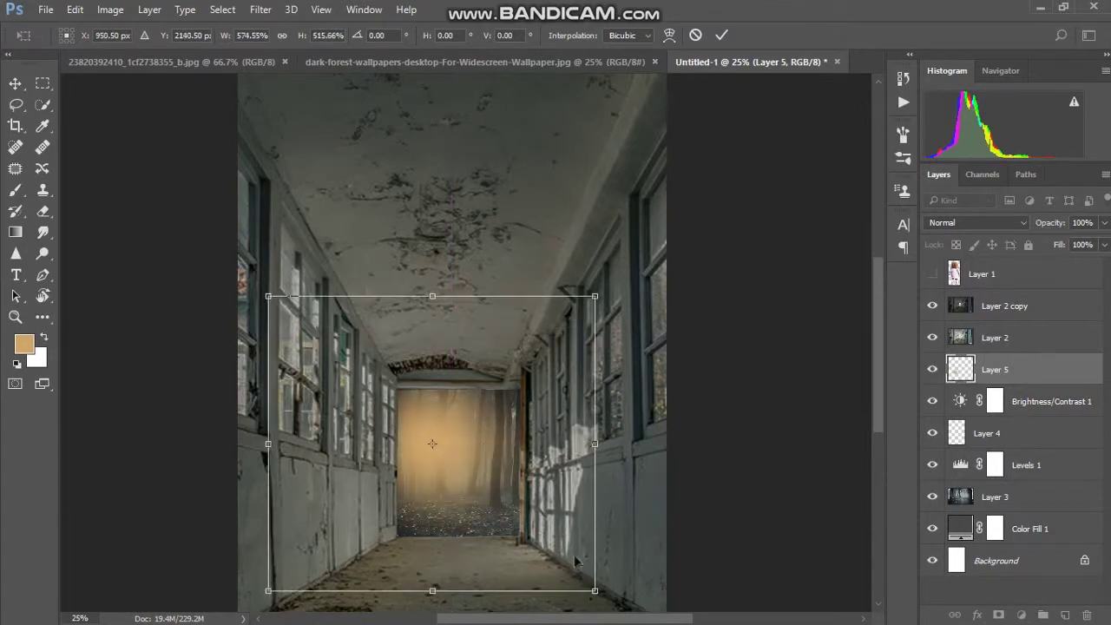
left_click_drag(593, 589, 640, 590)
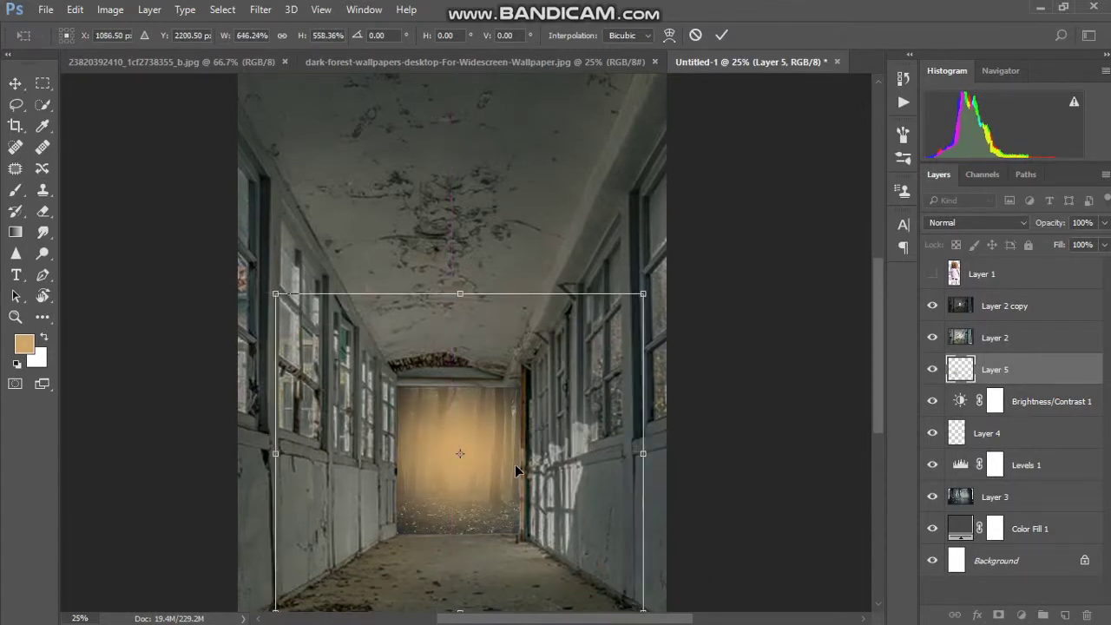
key("Return")
Set the glow layer to Screen blend mode and lower Layer 5's opacity
key("b")
left_click(955, 222)
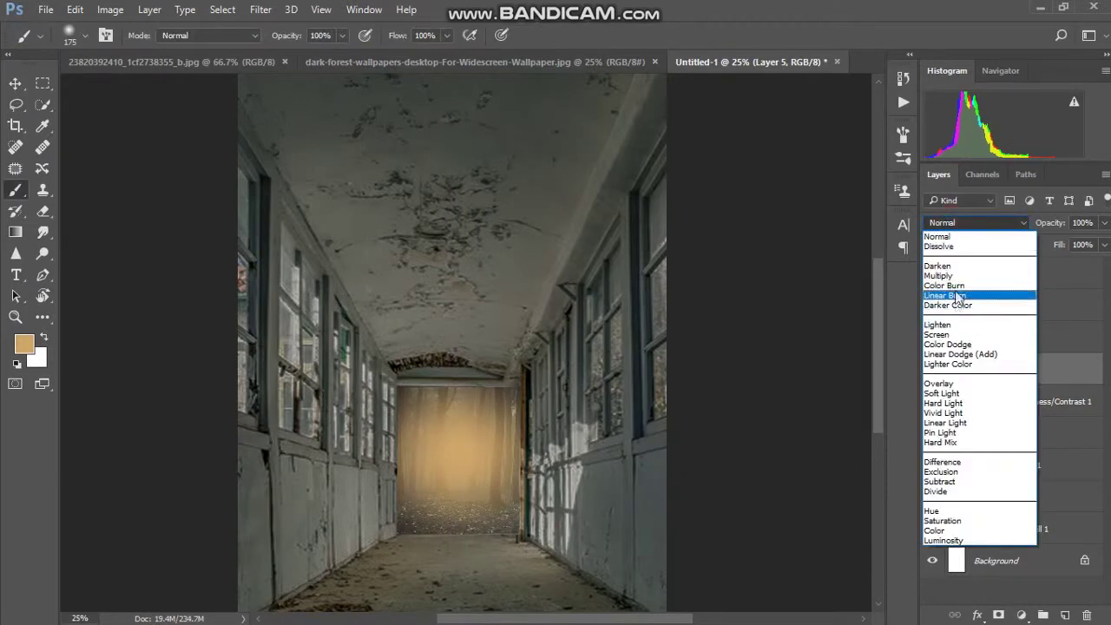
left_click(952, 335)
key("Down")
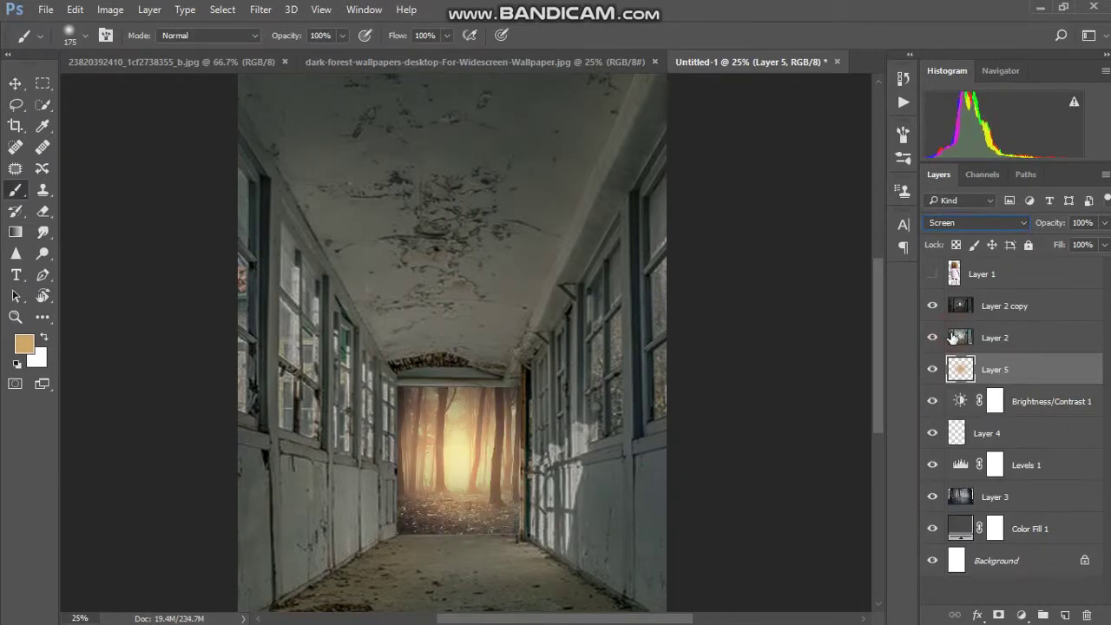
left_click_drag(1052, 227, 1018, 227)
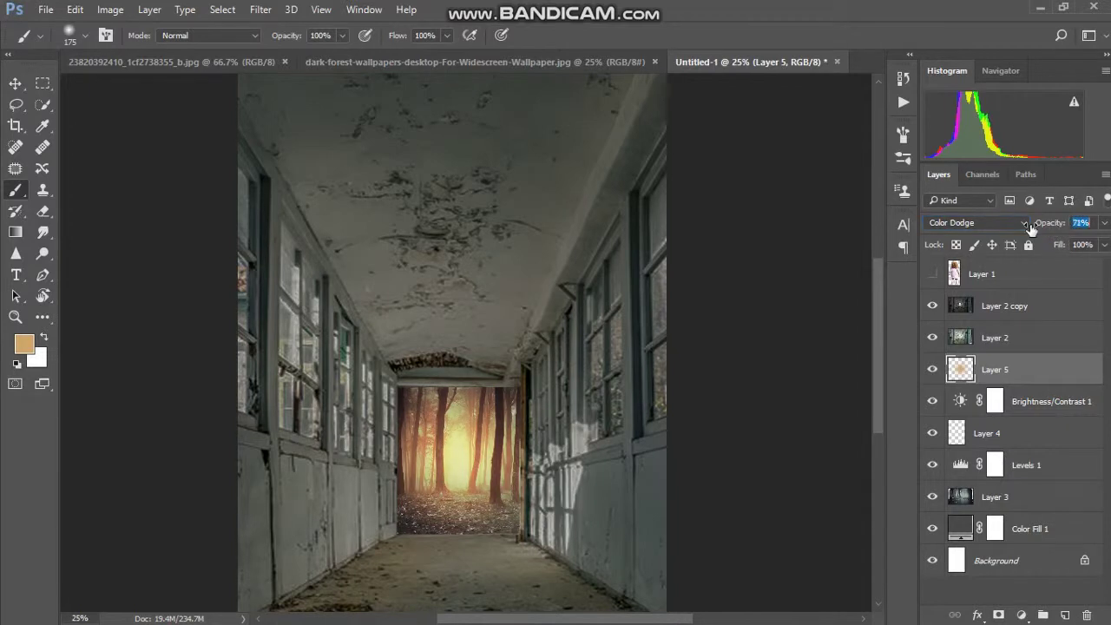
Add Layer 6 in Screen mode and stretch its glow across the corridor
left_click(1065, 614)
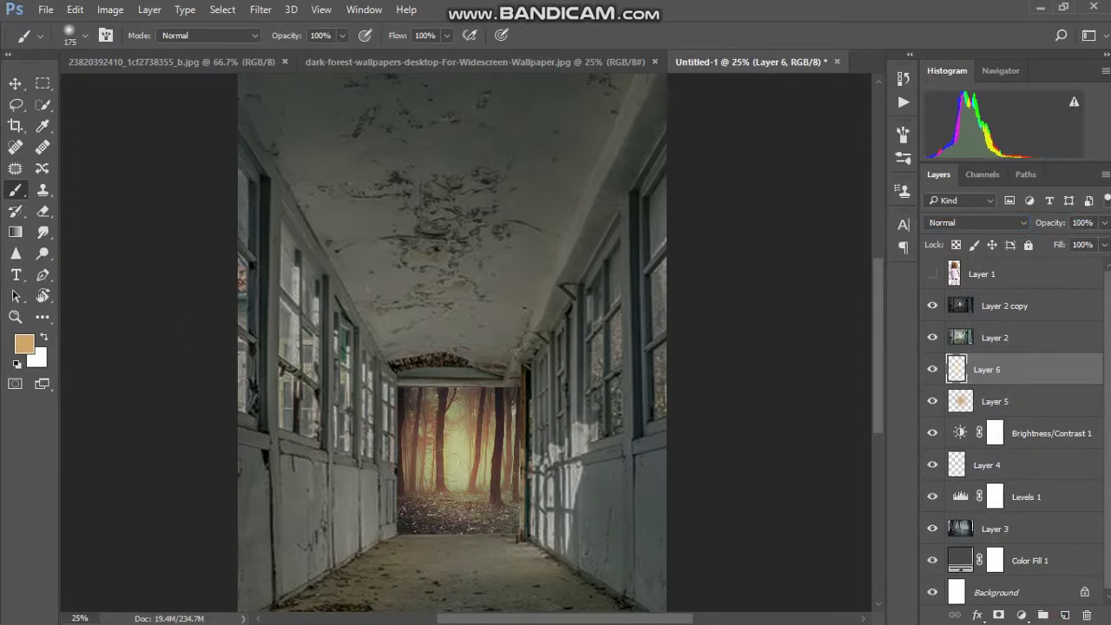
left_click(970, 223)
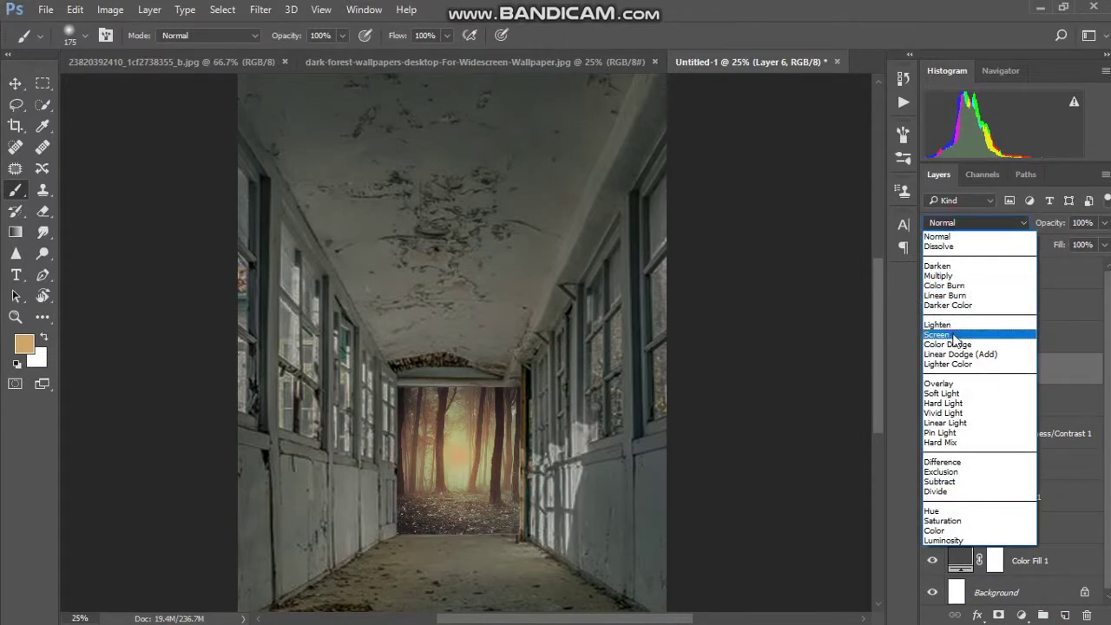
left_click(957, 339)
key("ctrl+t")
left_click_drag(486, 483, 565, 559)
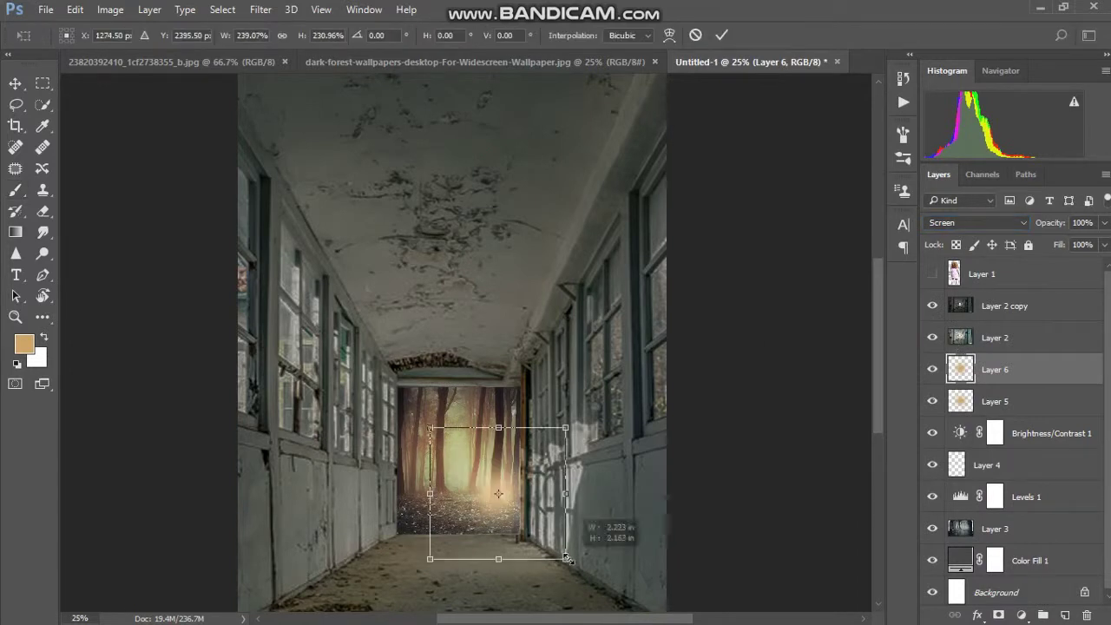
left_click_drag(430, 426, 339, 351)
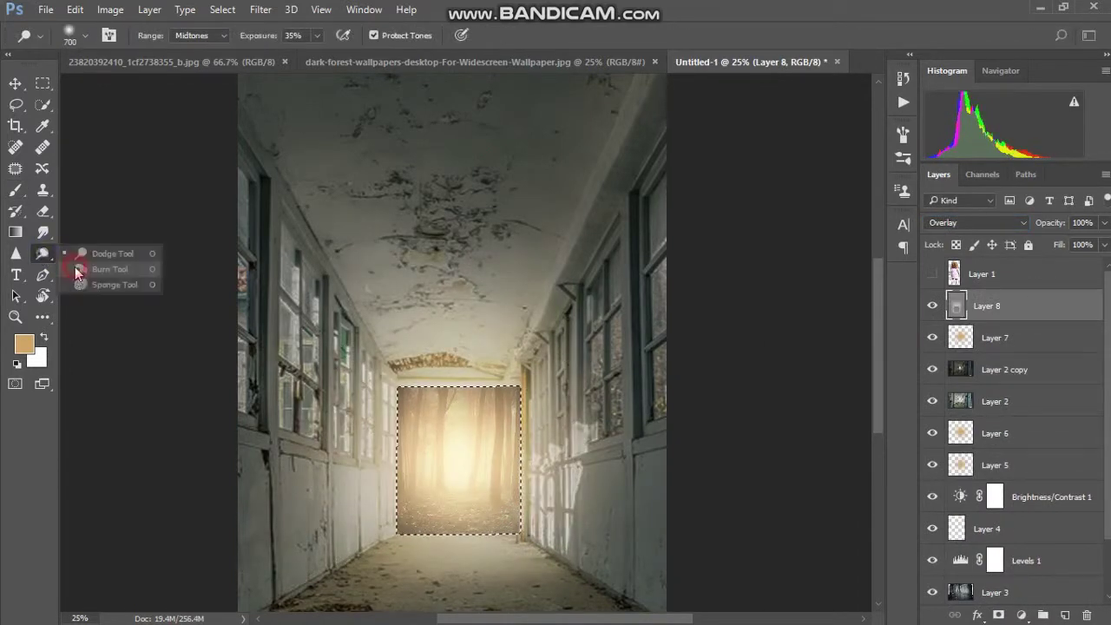
left_click(77, 272)
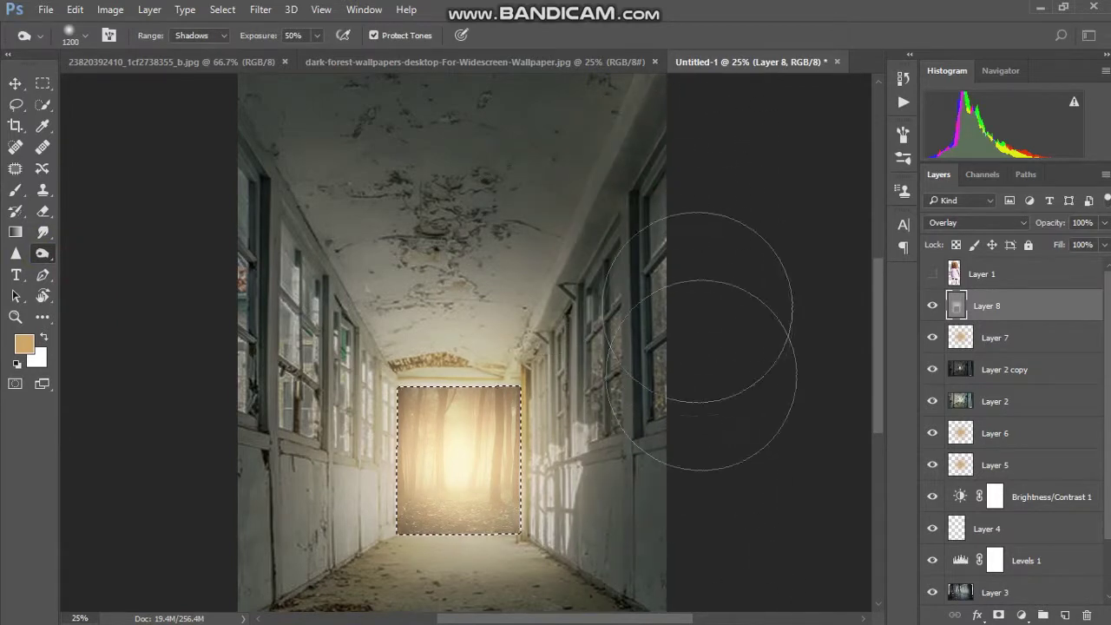
Burn the ceiling, floor and side walls darker into a vignette, shrinking the brush to 600 px
left_click_drag(642, 104, 260, 108)
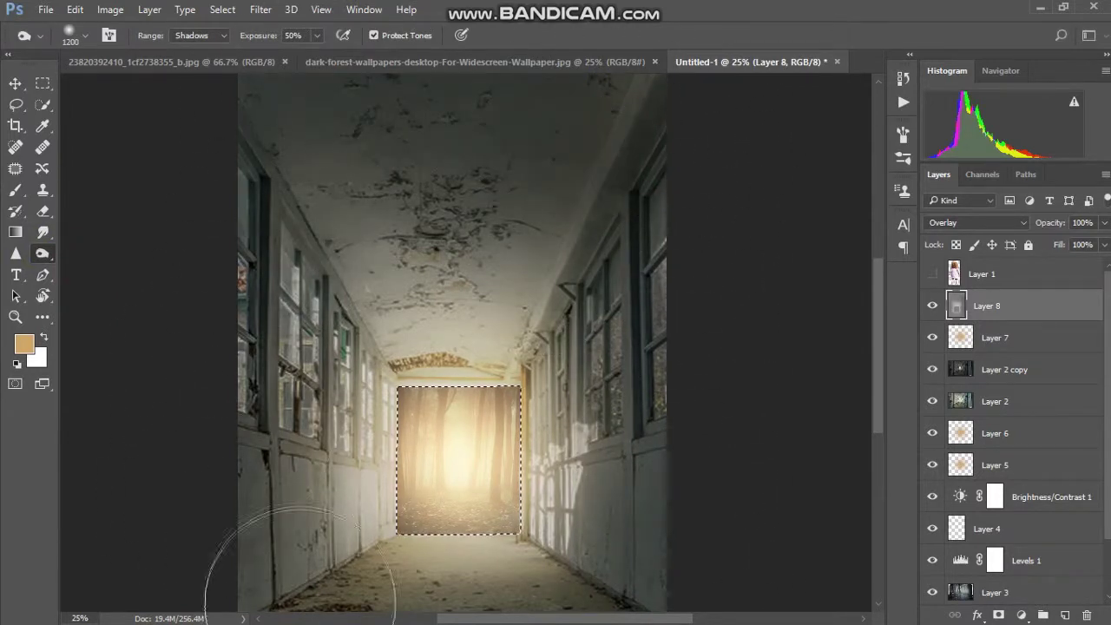
left_click_drag(248, 317, 642, 590)
left_click_drag(878, 309, 886, 418)
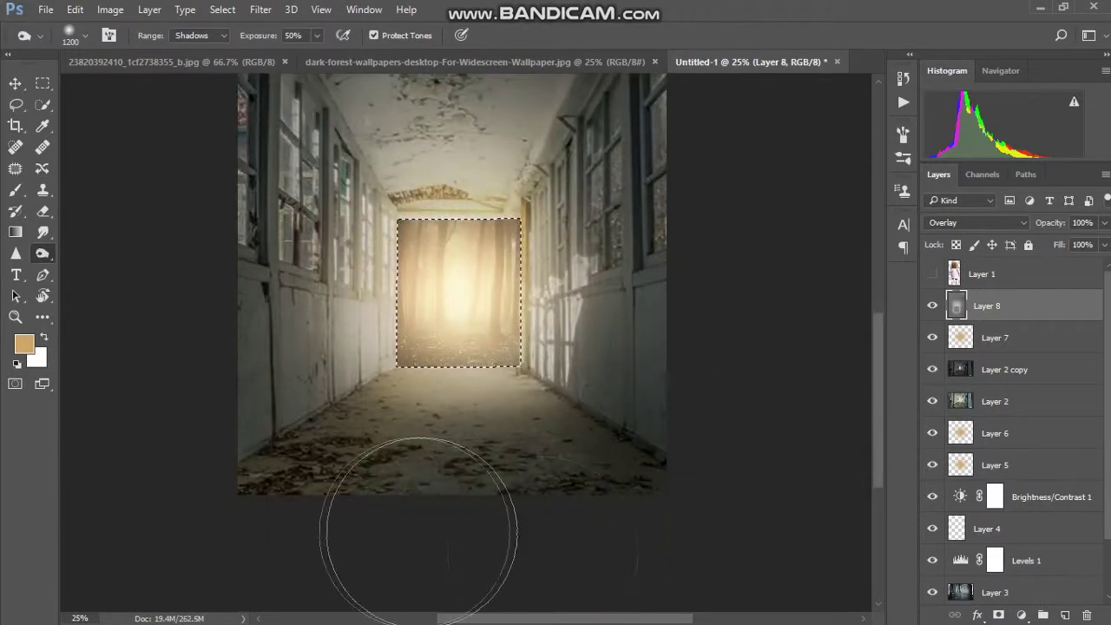
left_click_drag(417, 526, 235, 520)
key("bracketleft")
key("bracketleft")
key("bracketleft")
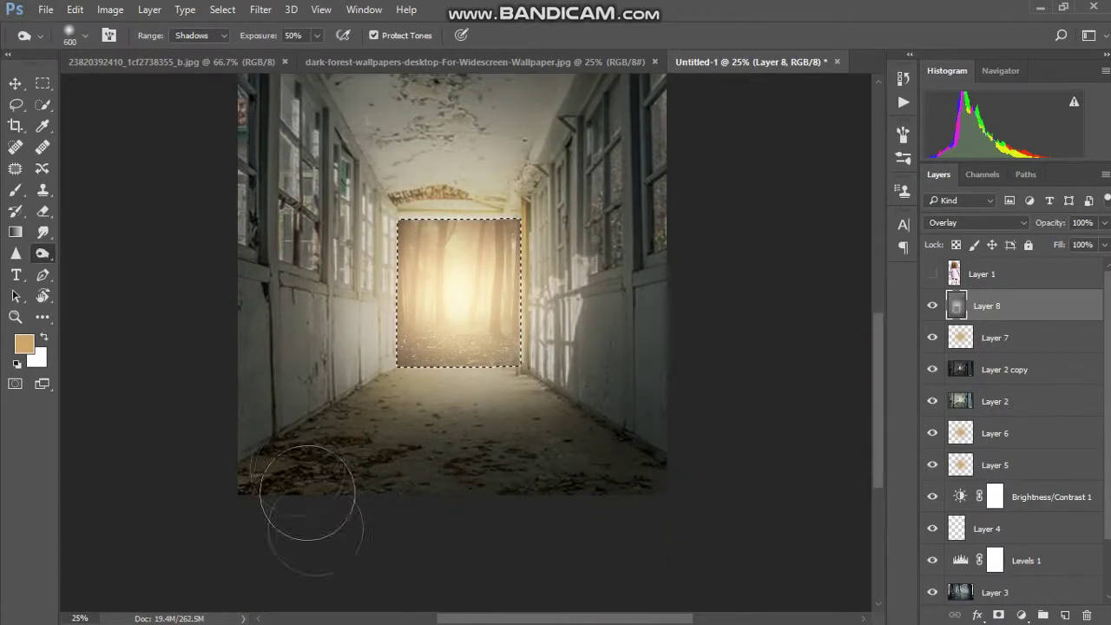
mouse_move(243, 239)
left_mouse_down()
mouse_move(248, 97)
mouse_move(359, 528)
mouse_move(700, 396)
mouse_move(729, 281)
left_mouse_up()
Deselect and lower Layer 8's opacity to 73%
key("z")
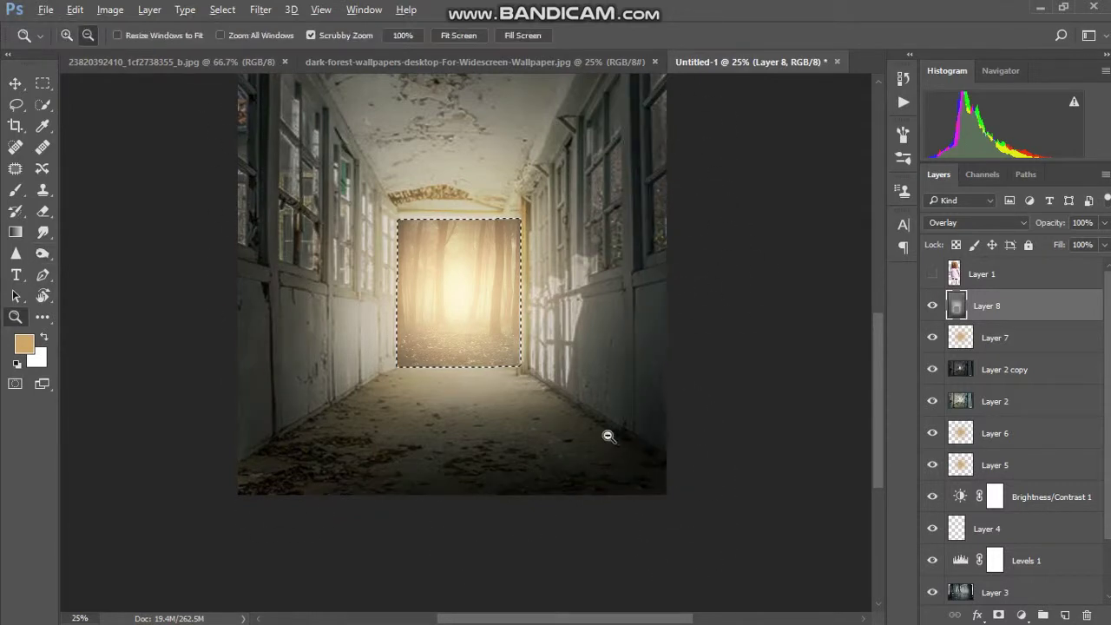
left_click(608, 436, "alt")
key("ctrl+d")
left_click(932, 305)
left_click_drag(1054, 224, 1027, 237)
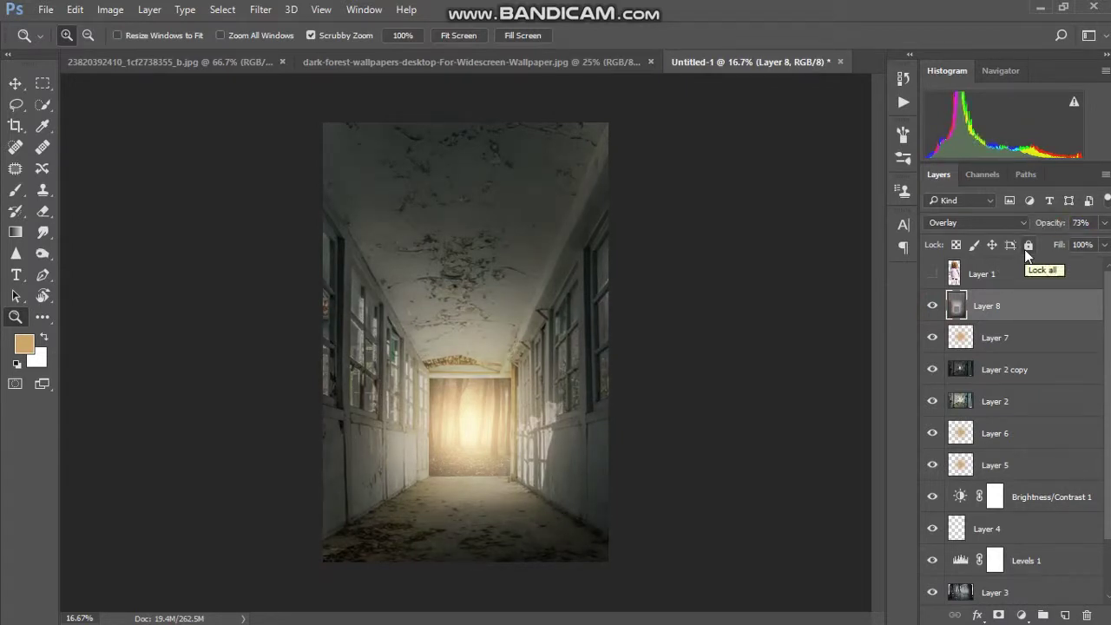
Make the girl on Layer 1 visible again and select her layer
left_click(932, 273)
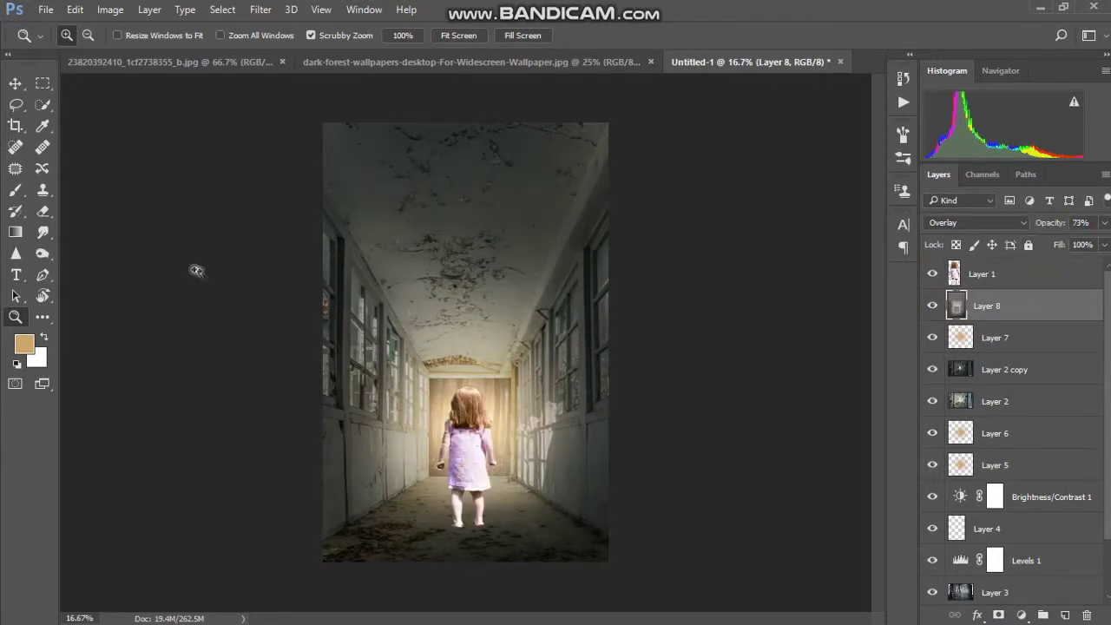
left_click(14, 86)
key("ctrl+t")
key("Escape")
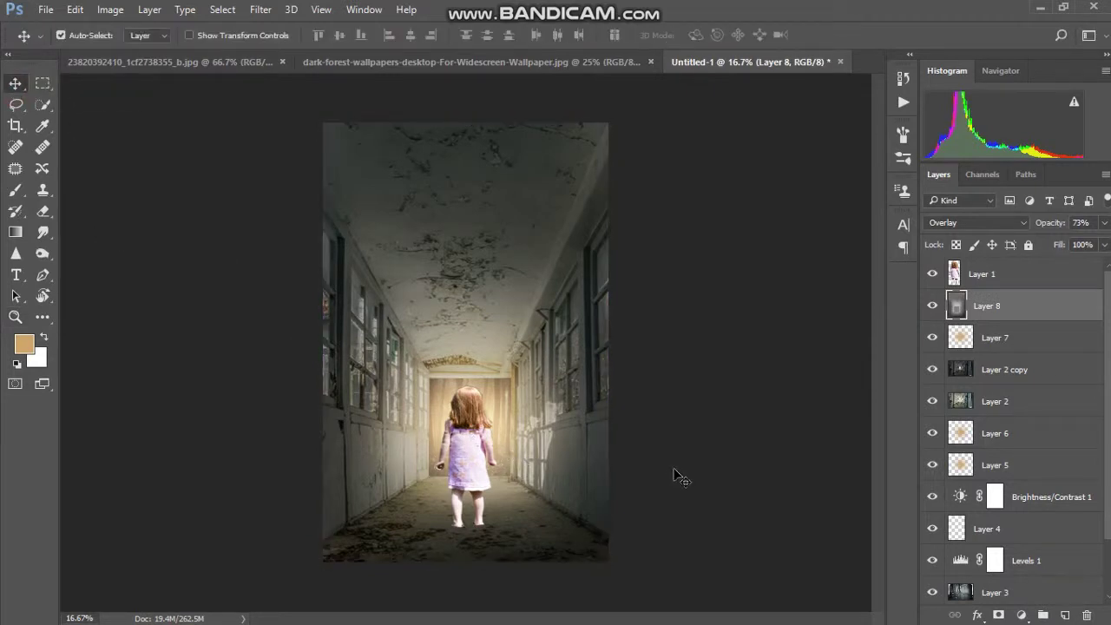
left_click(1017, 269)
Shrink the girl to about 69% and place her mid-corridor facing the glowing forest
key("ctrl+t")
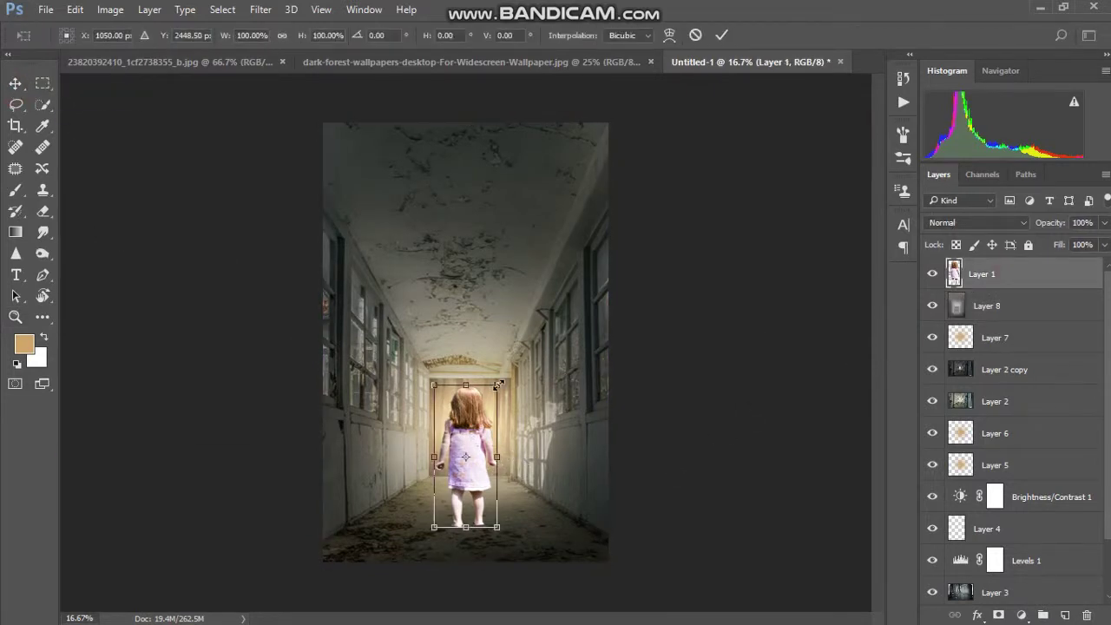
left_click_drag(499, 383, 484, 422)
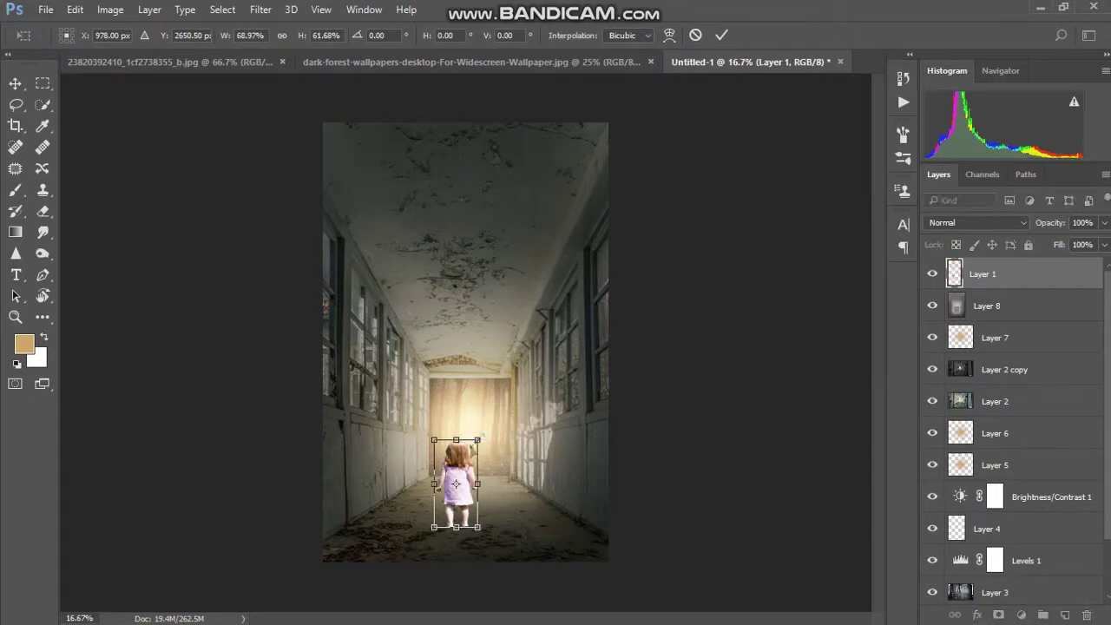
left_click_drag(481, 436, 477, 444)
key("Return")
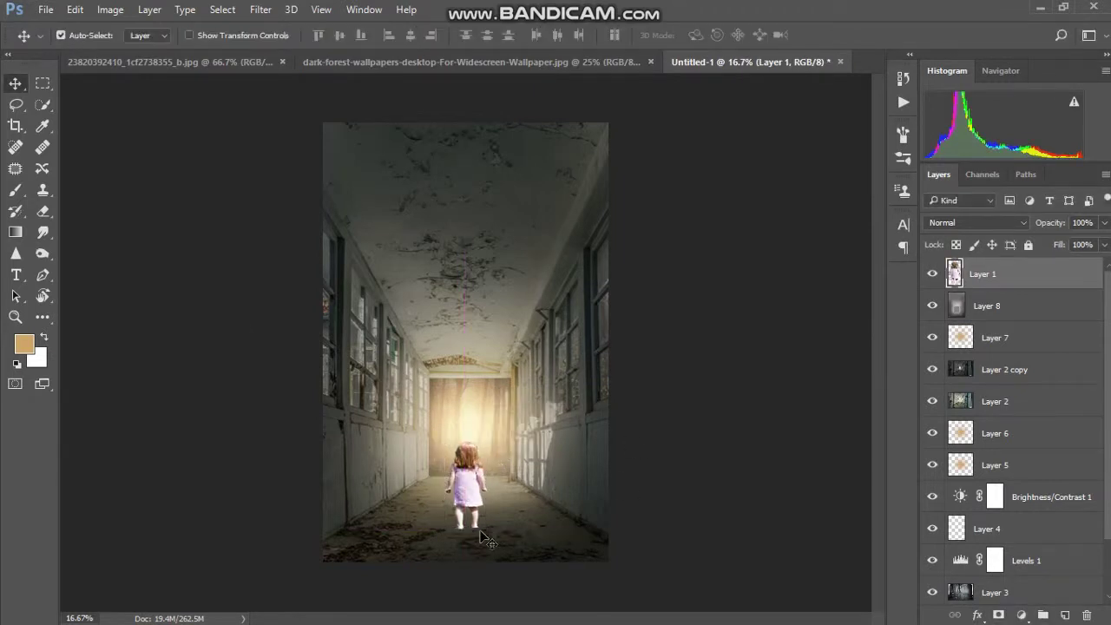
left_click(260, 9)
left_click(276, 106)
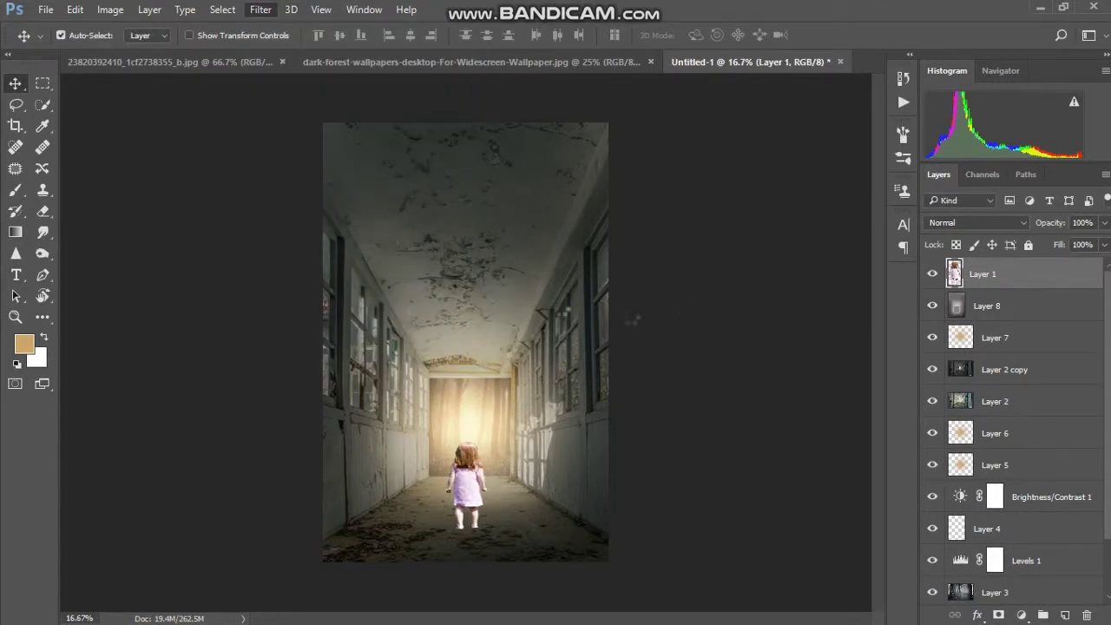
Try Camera Raw highlights, shadows, whites and Auto tone on the girl, then reset them
left_click(481, 467)
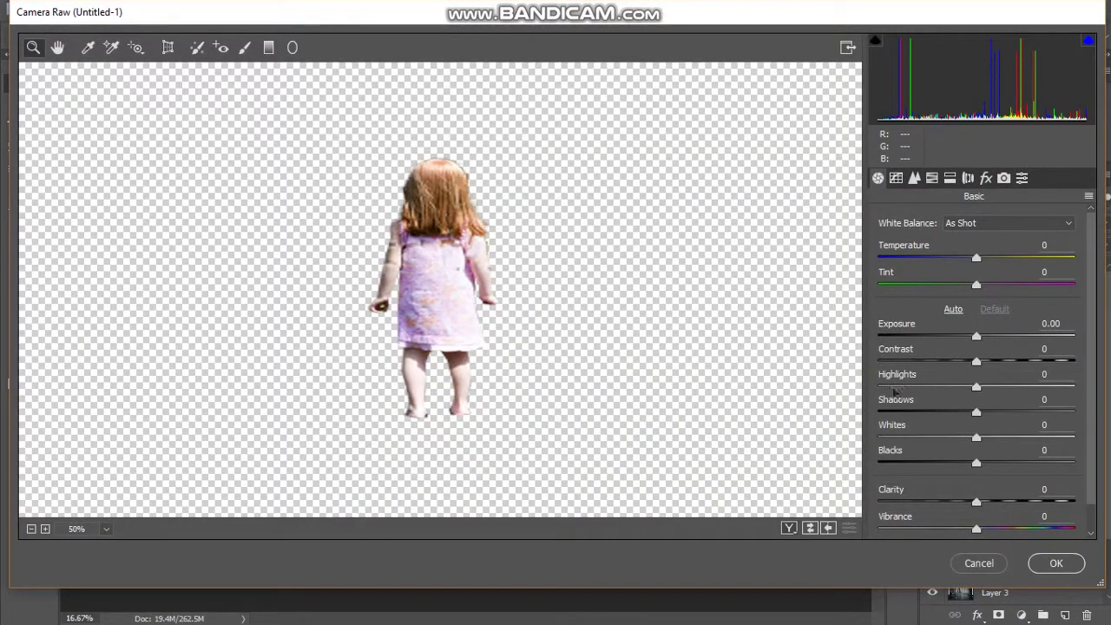
left_click_drag(894, 388, 879, 386)
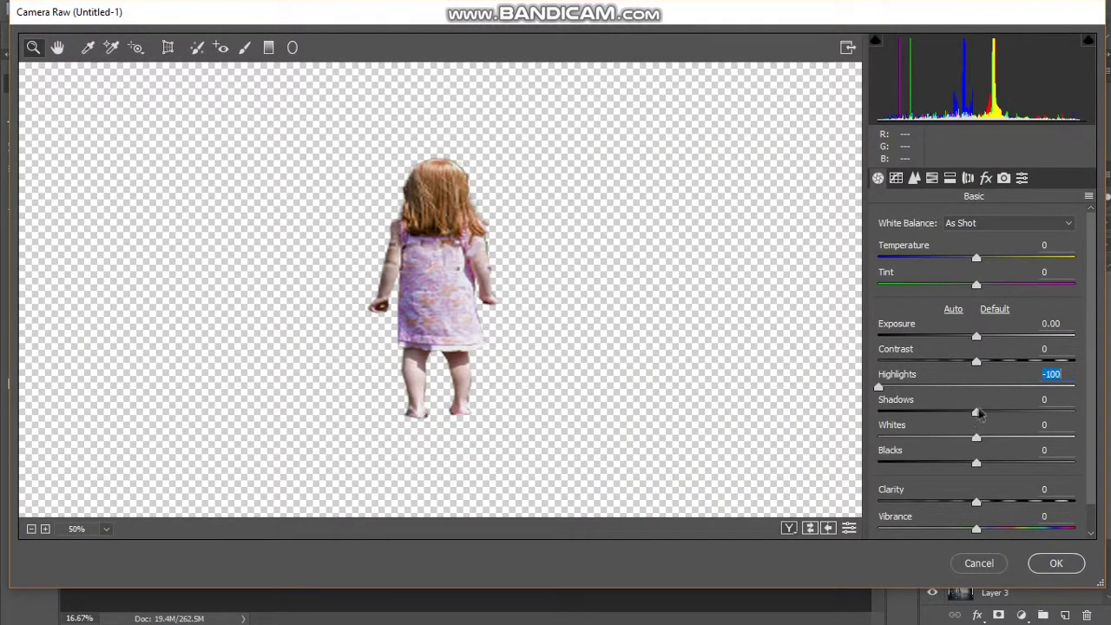
left_click_drag(976, 413, 1076, 413)
left_click(946, 413)
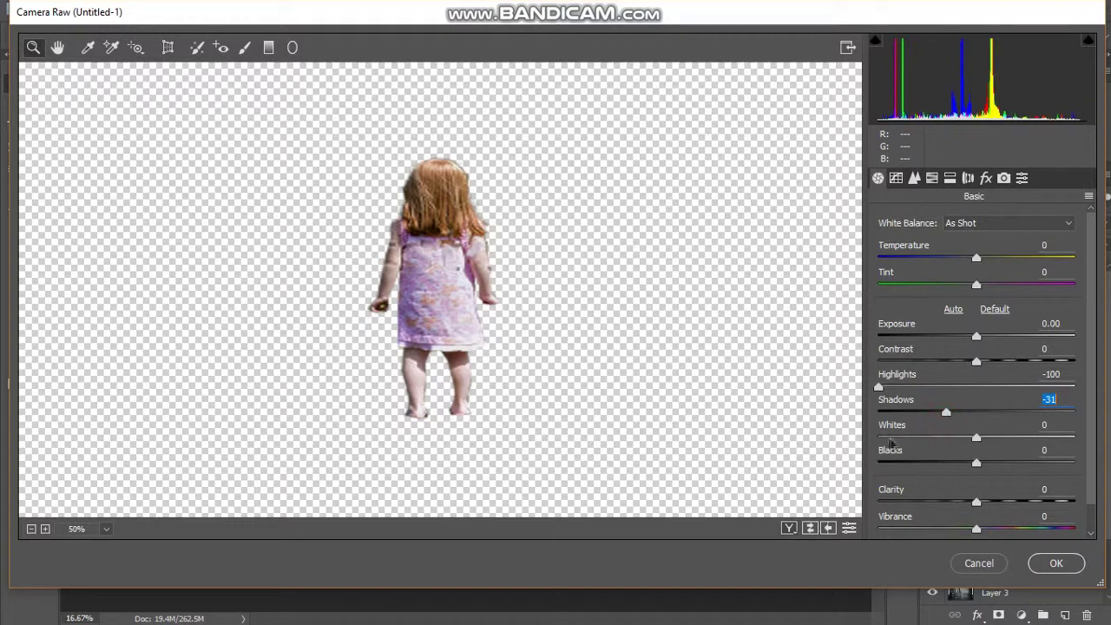
left_click(877, 437)
left_click(923, 437)
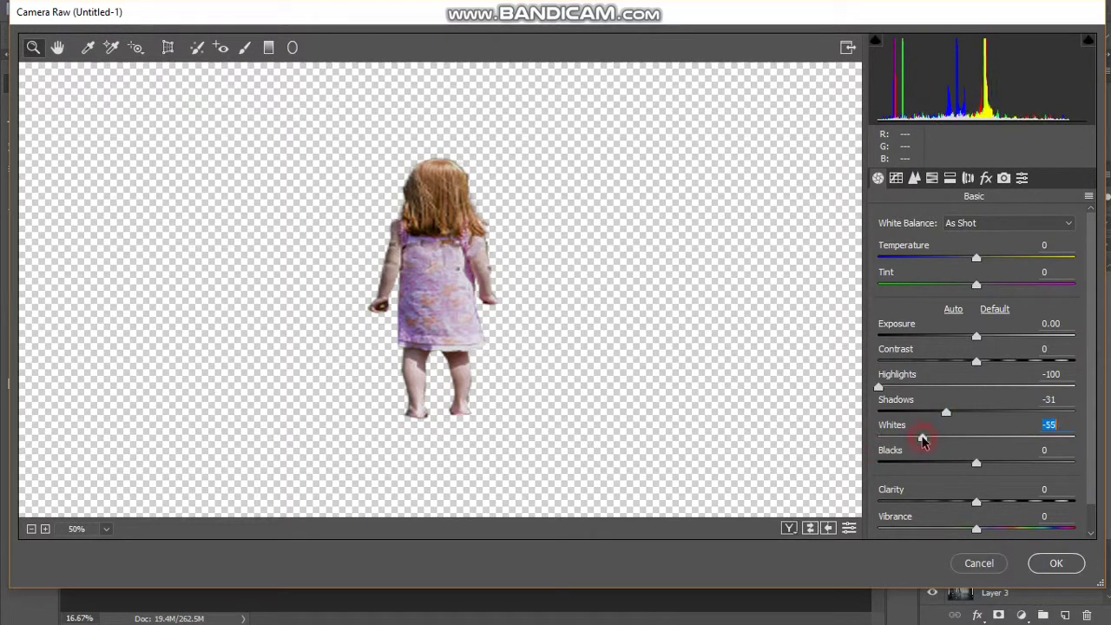
left_click(953, 309)
left_click(994, 309)
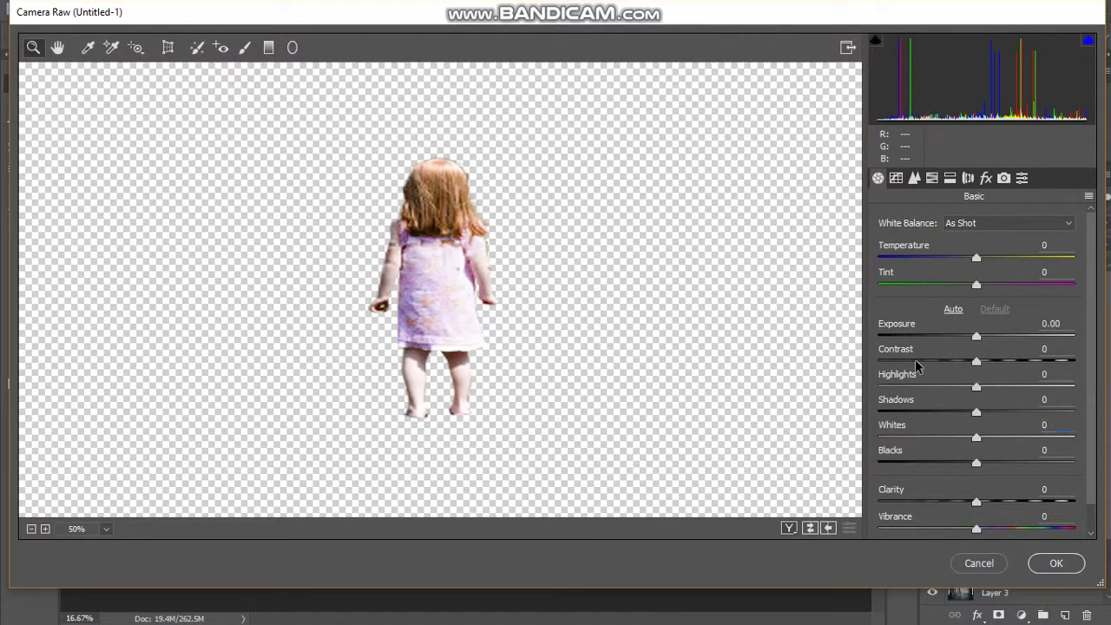
Apply Contrast +21, Exposure -0.50, Highlights -56, Whites -13 and Vibrance -28 to the girl
left_click_drag(914, 360, 997, 361)
left_click(967, 337)
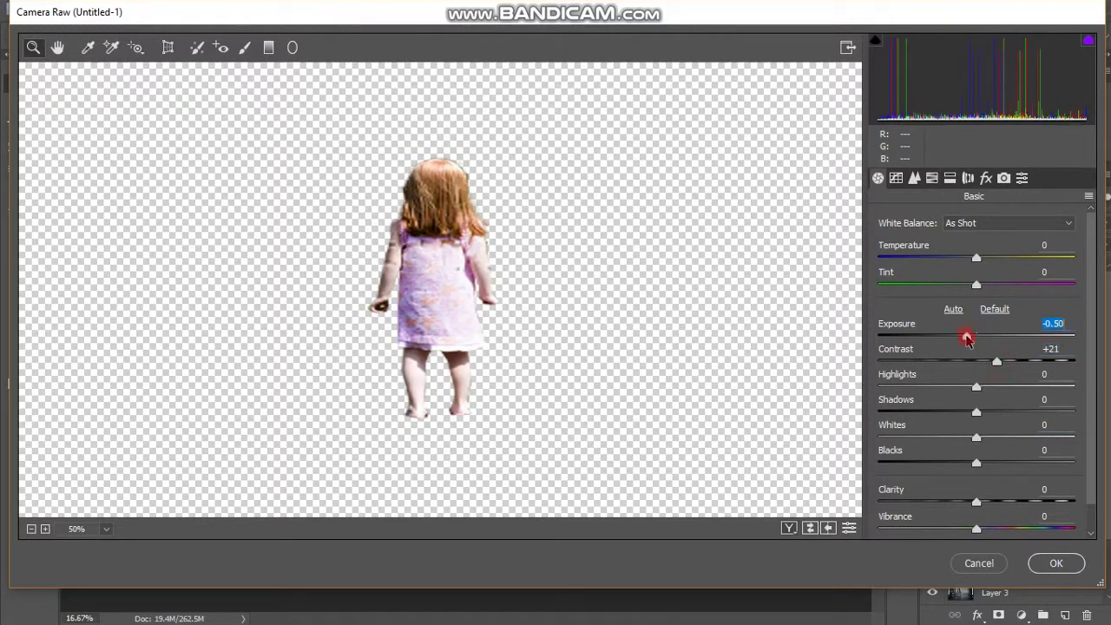
left_click(885, 386)
left_click_drag(885, 387, 921, 386)
left_click(963, 437)
left_click(1060, 564)
Zoom to 50% and scale the girl up slightly in the corridor
key("z")
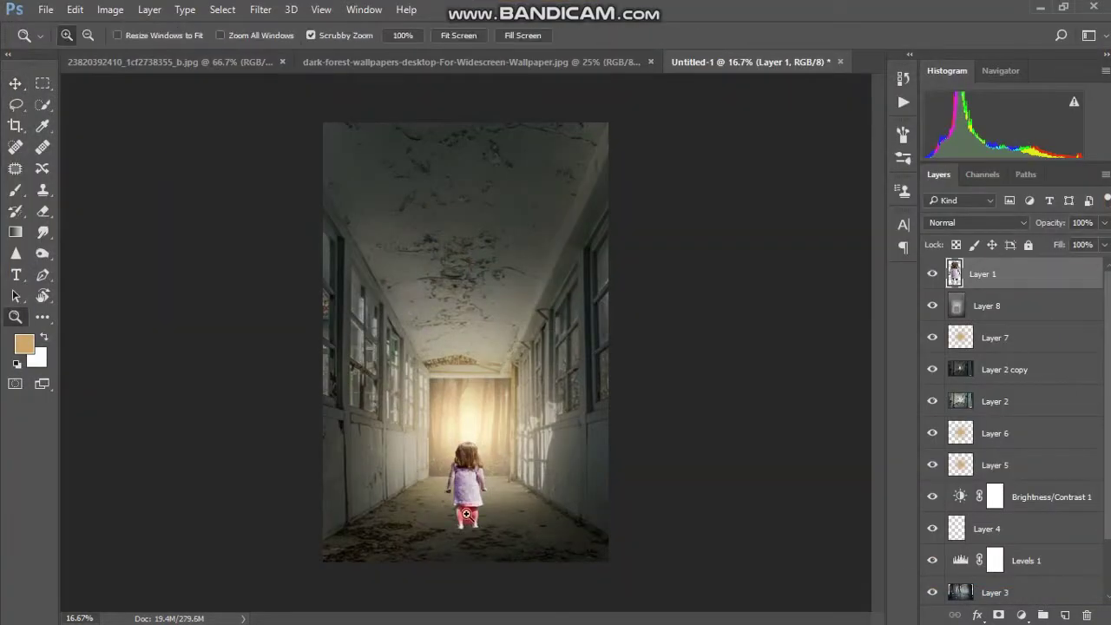
left_click(469, 521)
key("ctrl+t")
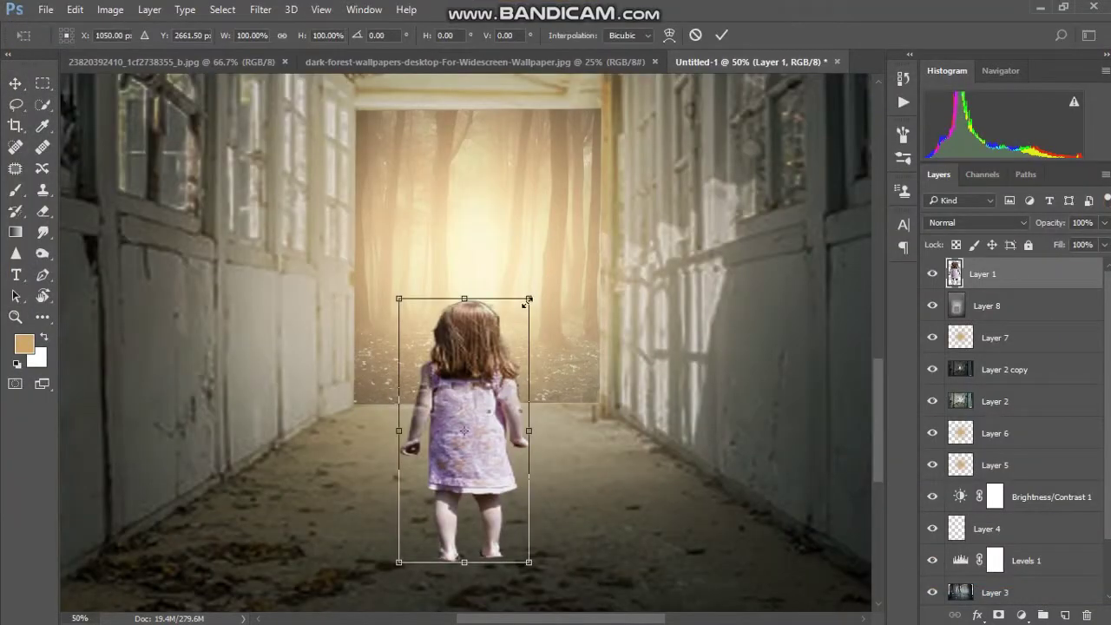
left_click_drag(527, 299, 530, 273)
key("Return")
key("z")
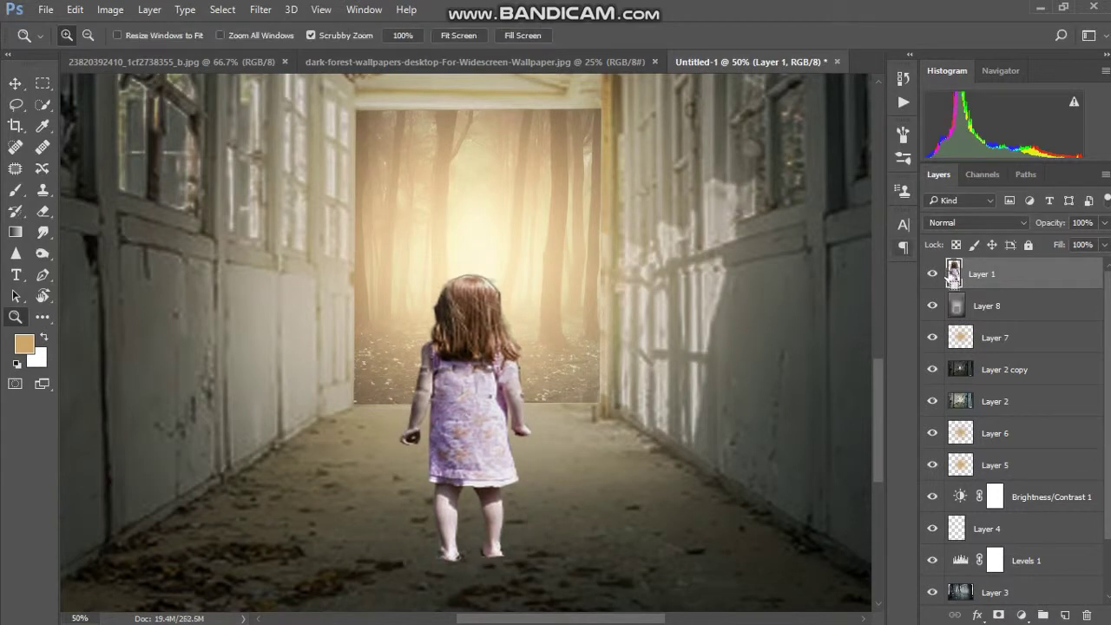
Select the girl's outline, contract it by 1 pixel, and copy it to a new Layer 9
left_click(953, 275, "ctrl")
left_click(222, 10)
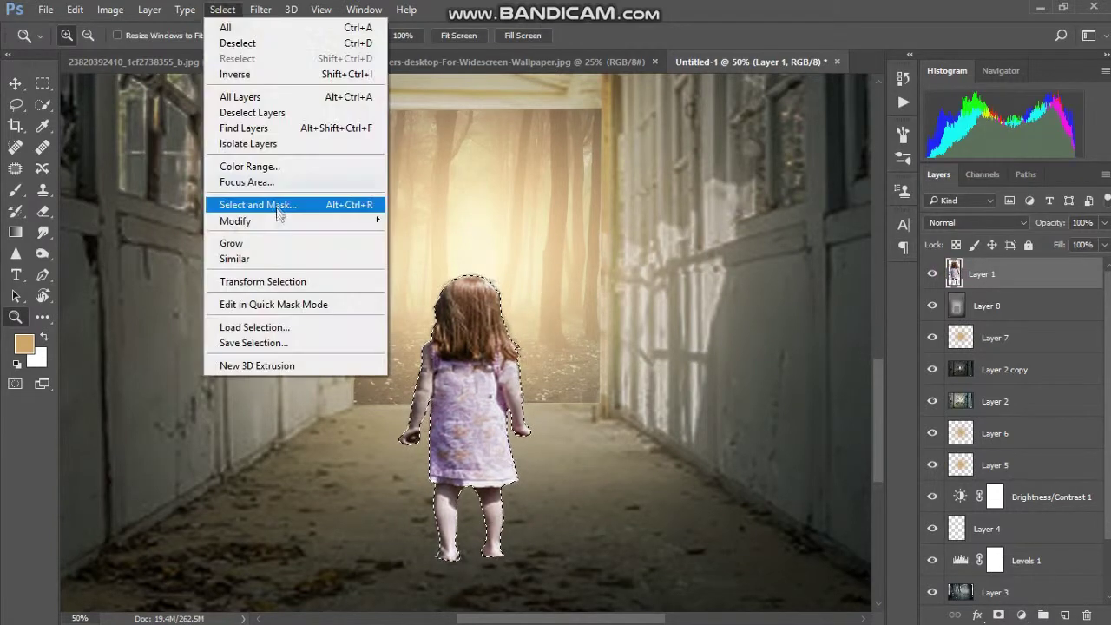
left_click(417, 267)
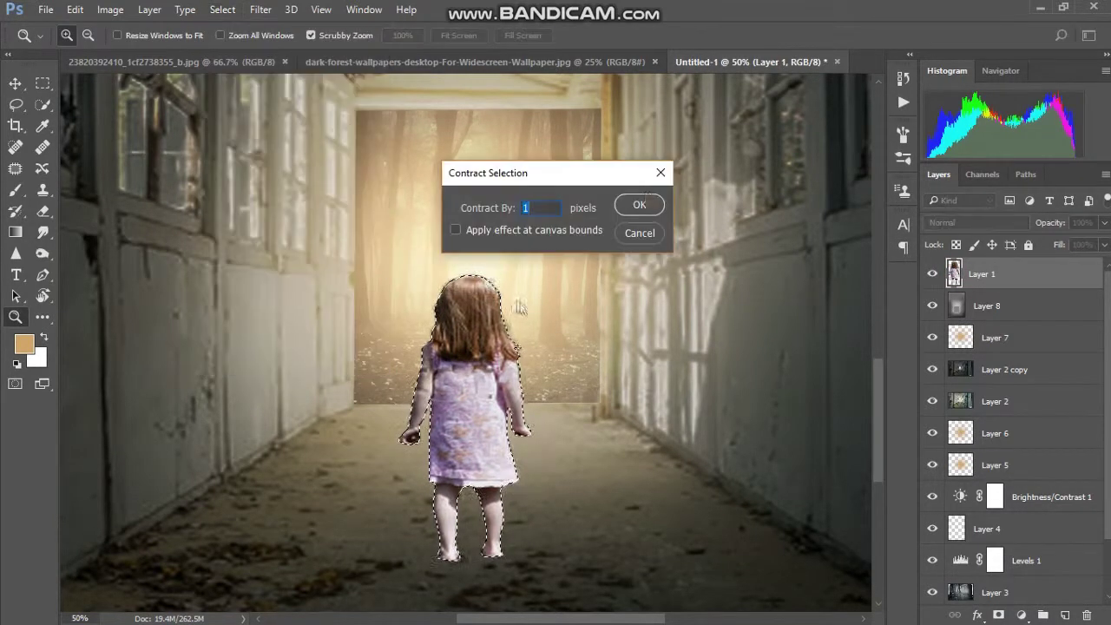
left_click(639, 206)
key("ctrl+j")
Delete the original Layer 1 and select the new girl layer, Layer 9
left_click(958, 306)
left_click(932, 305)
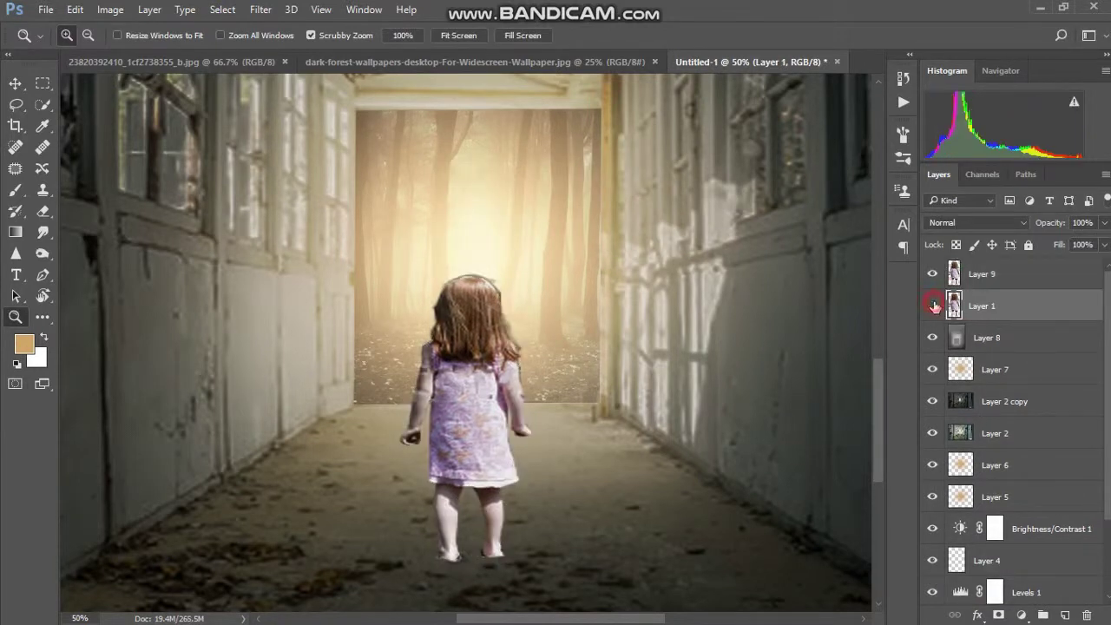
key("Delete")
left_click(994, 280)
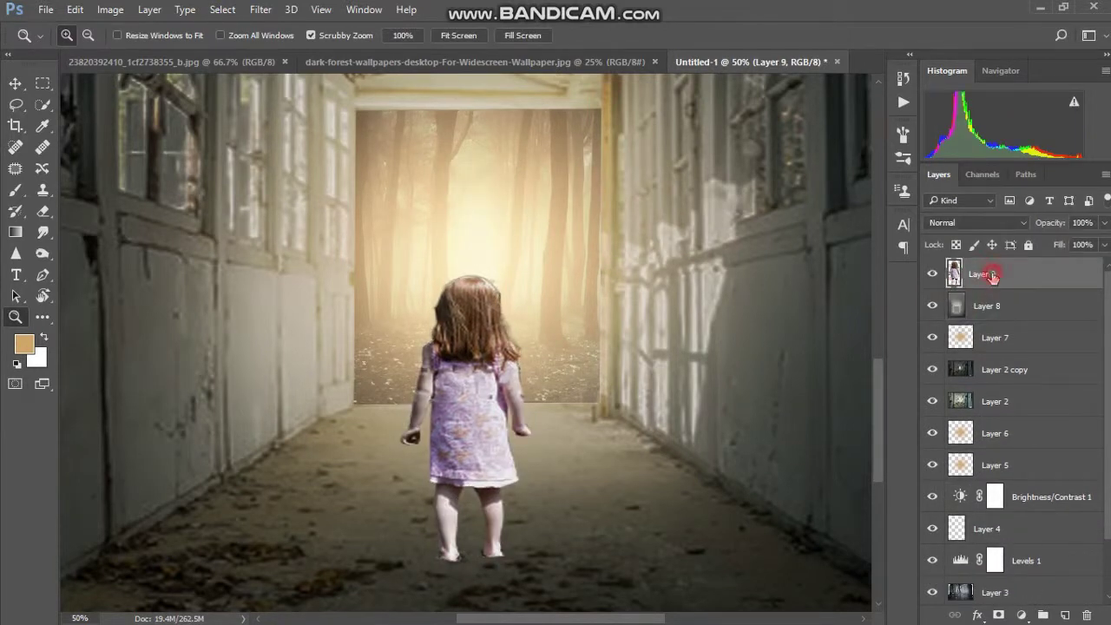
Darken the girl with a lowered Curves adjustment and duplicate her layer
key("ctrl+m")
left_click_drag(486, 255, 490, 262)
left_click(778, 118)
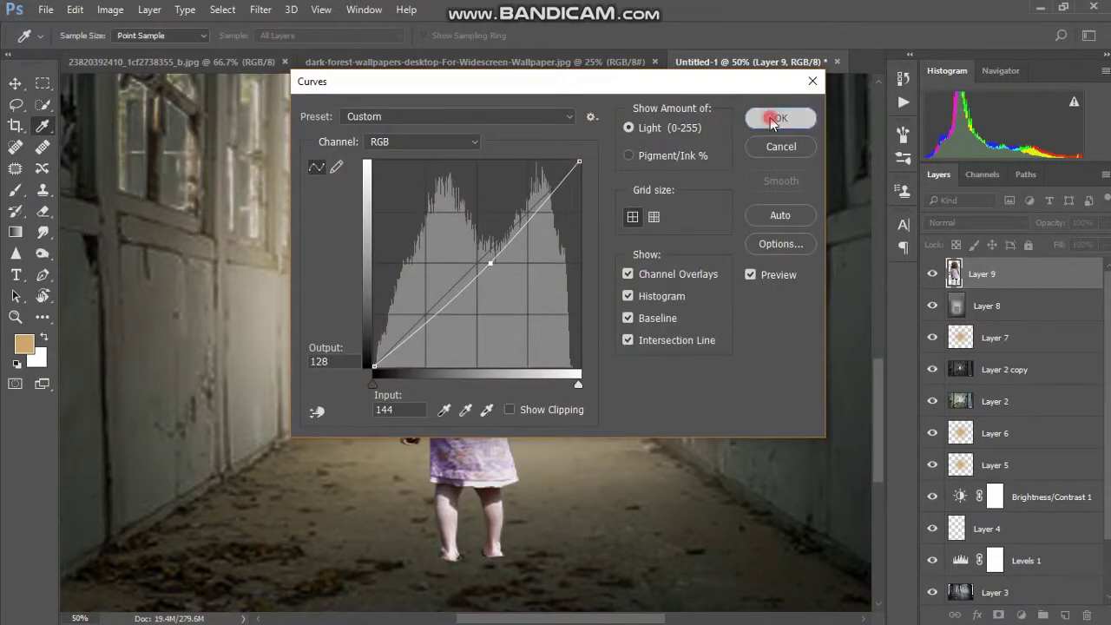
key("ctrl+j")
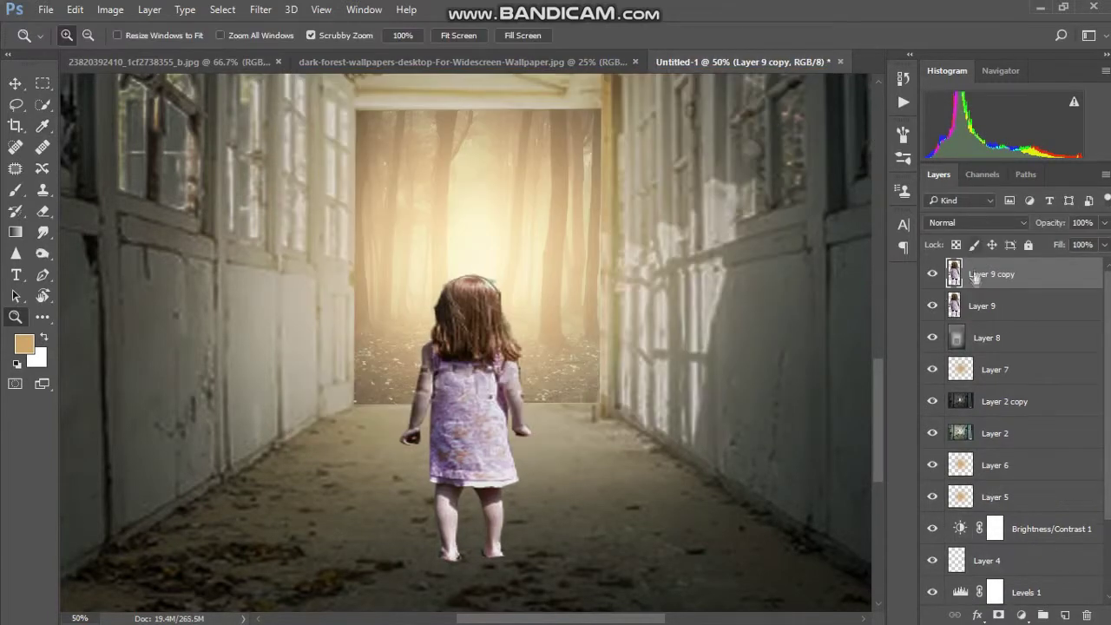
Fill the girl's shape on Layer 9 with near-black to make a silhouette
left_click(981, 305)
key("x")
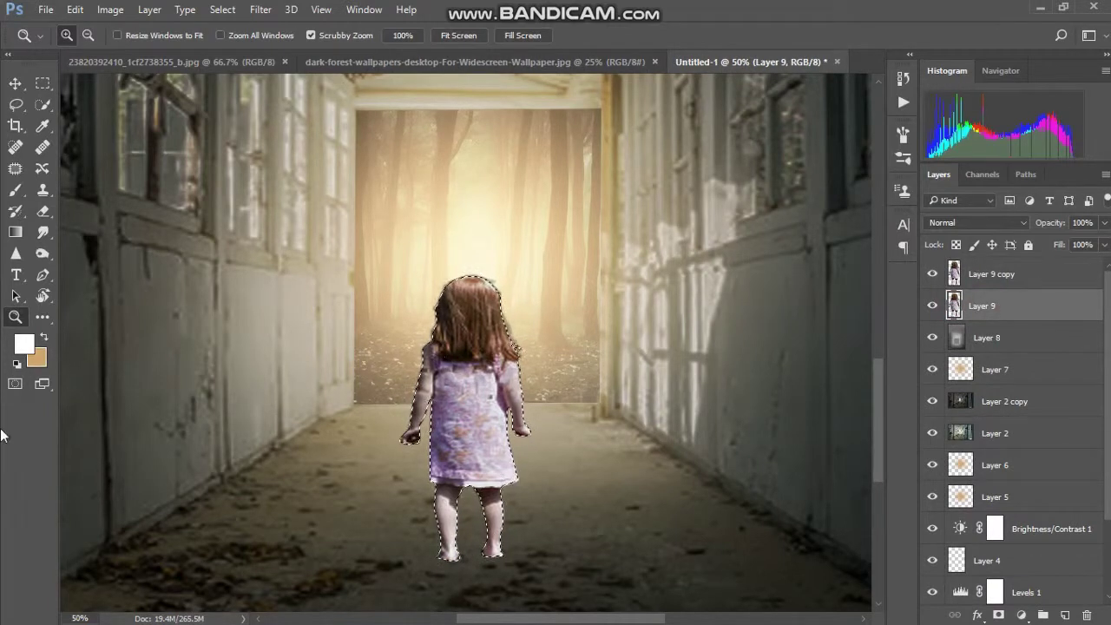
left_click(43, 126)
left_click(24, 344)
left_click(596, 377)
left_click(966, 164)
key("b")
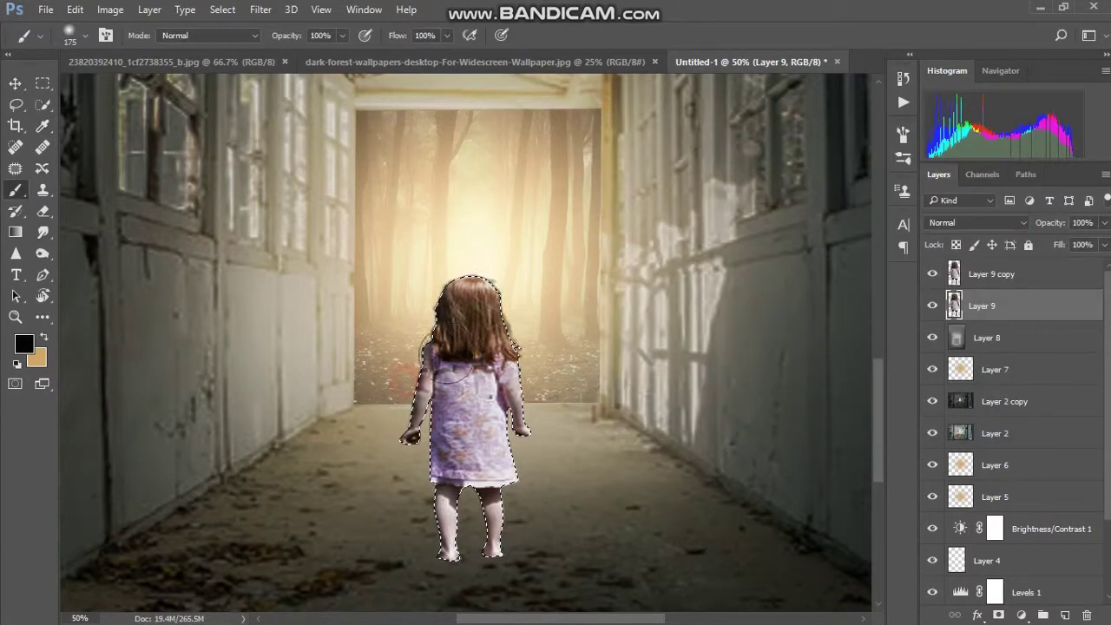
key("alt+BackSpace")
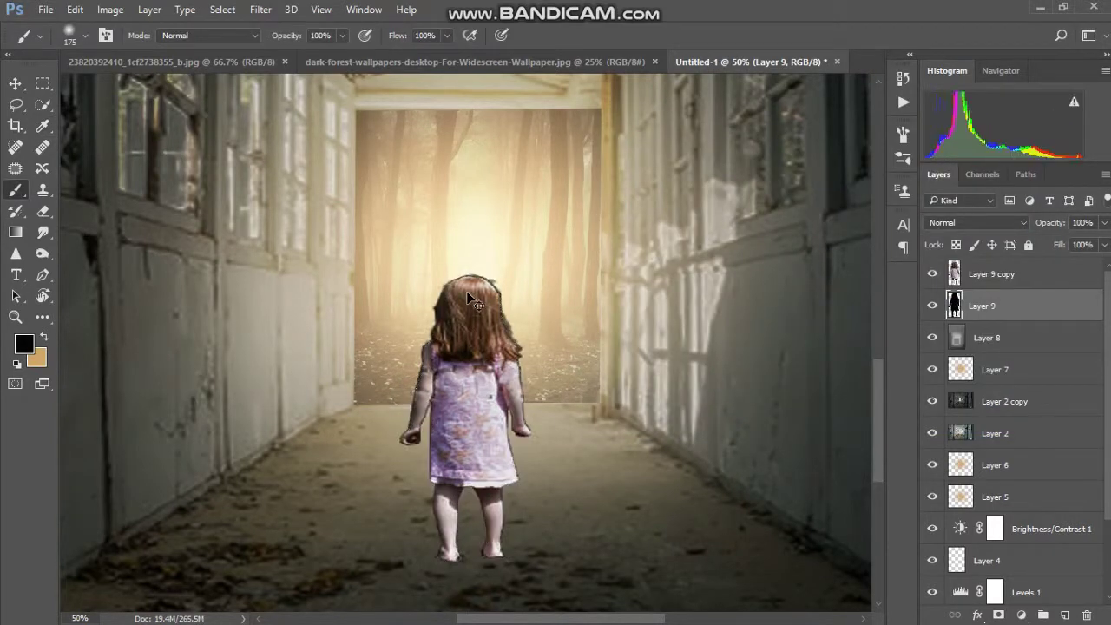
key("ctrl+t")
Flip the black silhouette down beneath the girl's feet
left_click_drag(465, 275, 467, 614)
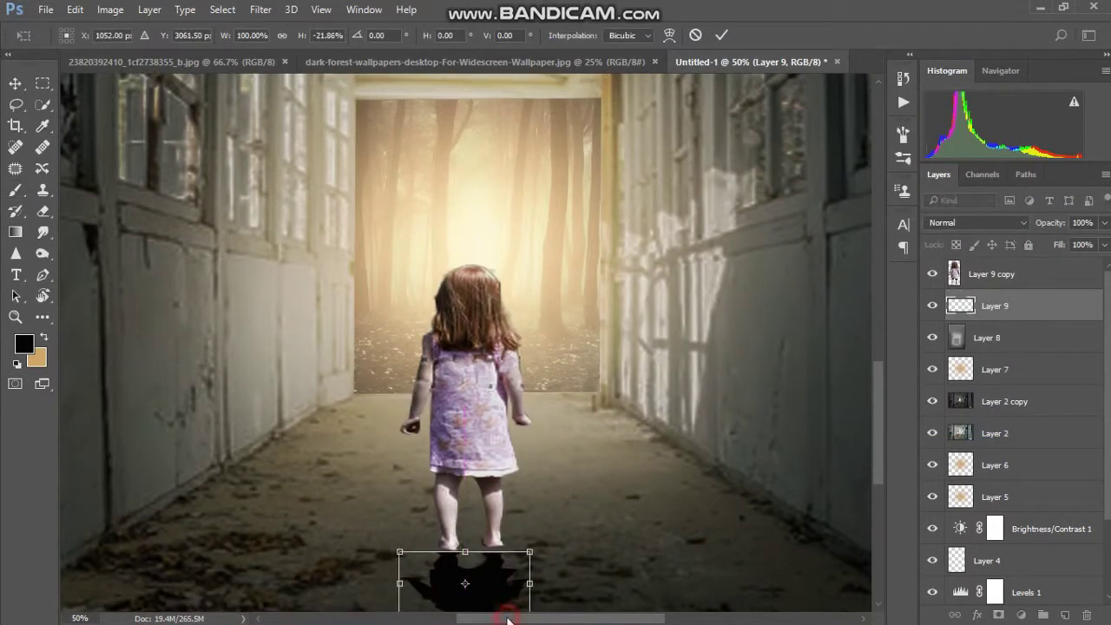
key("Return")
key("b")
key("v")
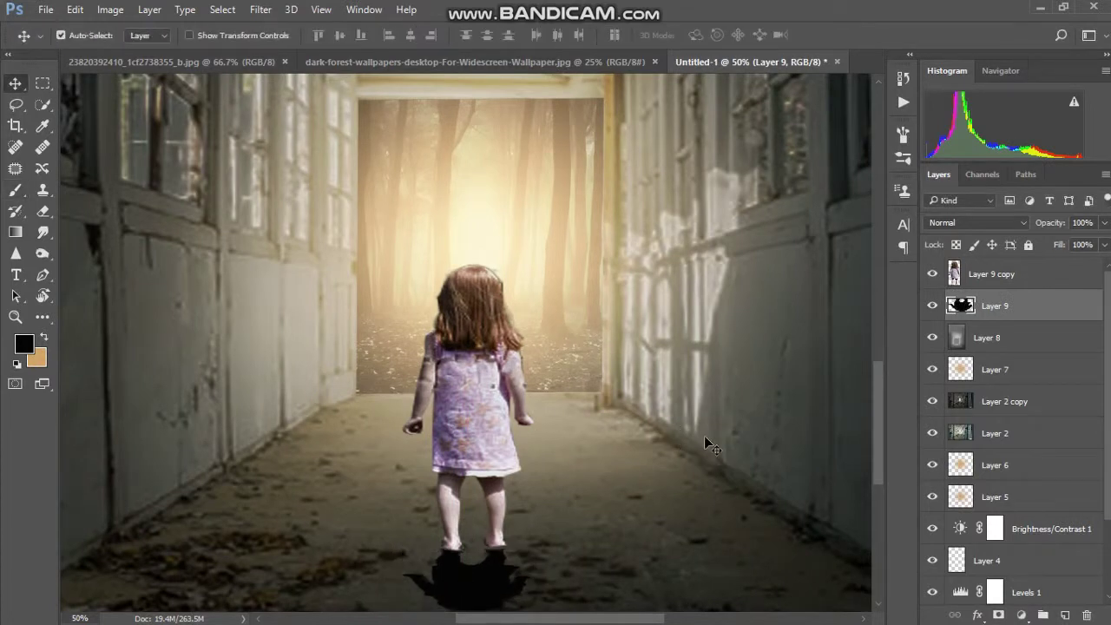
key("z")
left_click(473, 399, "alt")
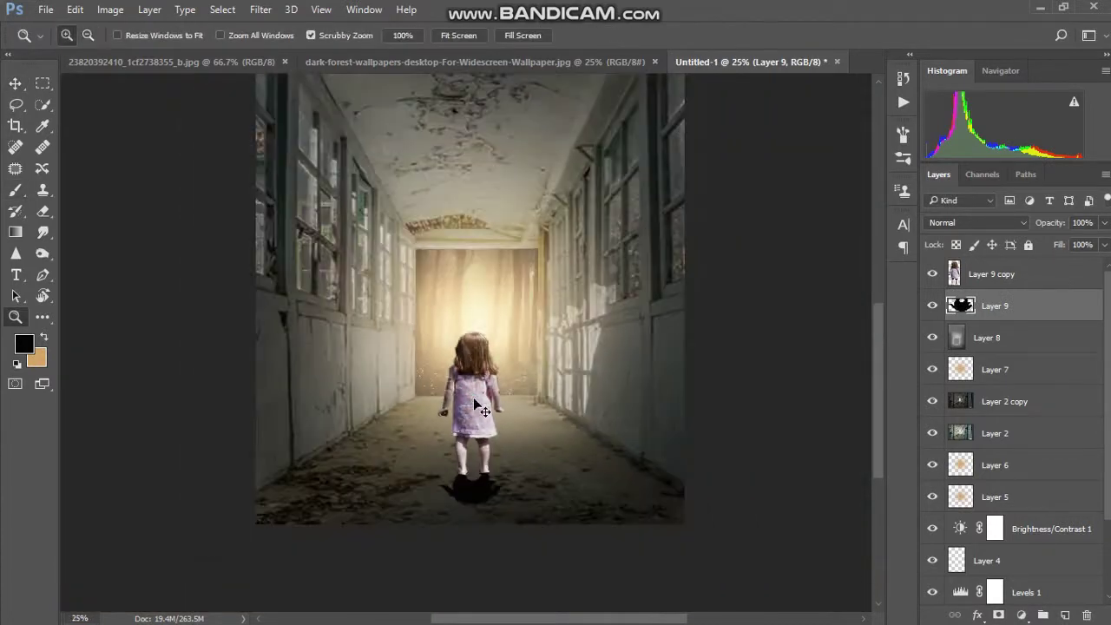
Stretch and distort the silhouette into a shadow lying along the floor
key("ctrl+t")
mouse_move(469, 509)
left_mouse_down()
mouse_move(469, 568)
mouse_move(470, 557)
mouse_move(540, 564)
left_mouse_up()
right_click(488, 527)
left_click(521, 333)
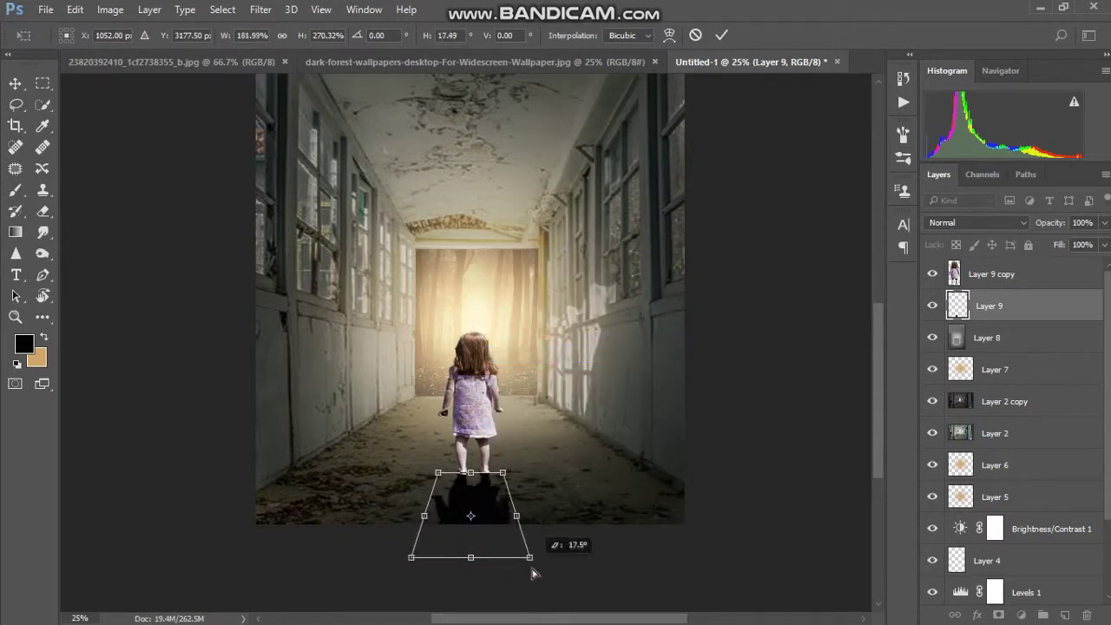
left_click(720, 35)
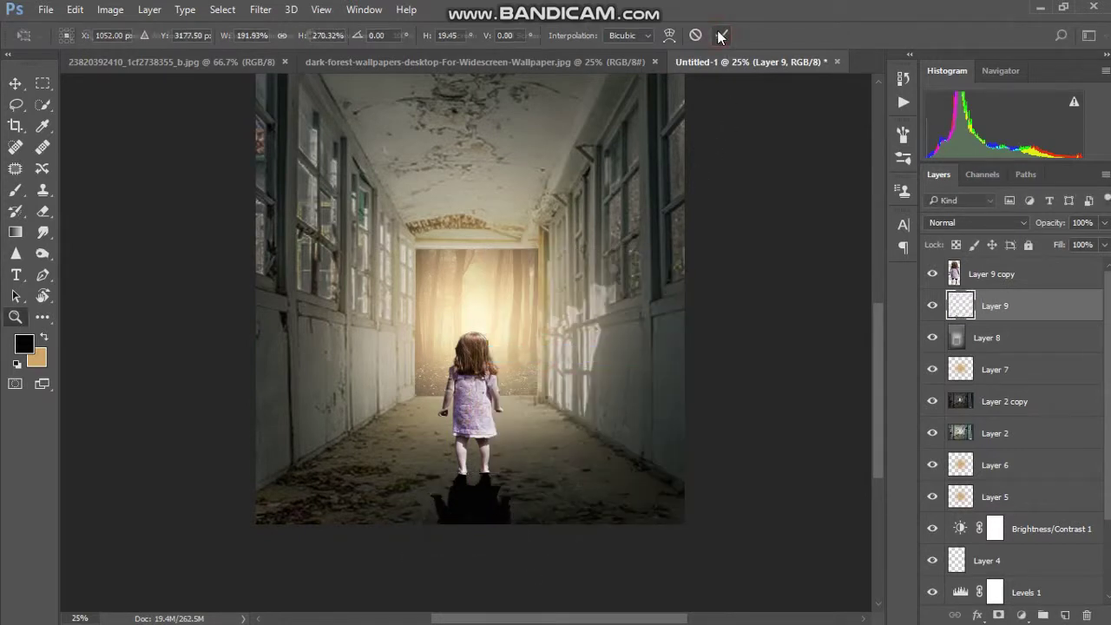
Soften the floor shadow with a Gaussian Blur
left_click(276, 10)
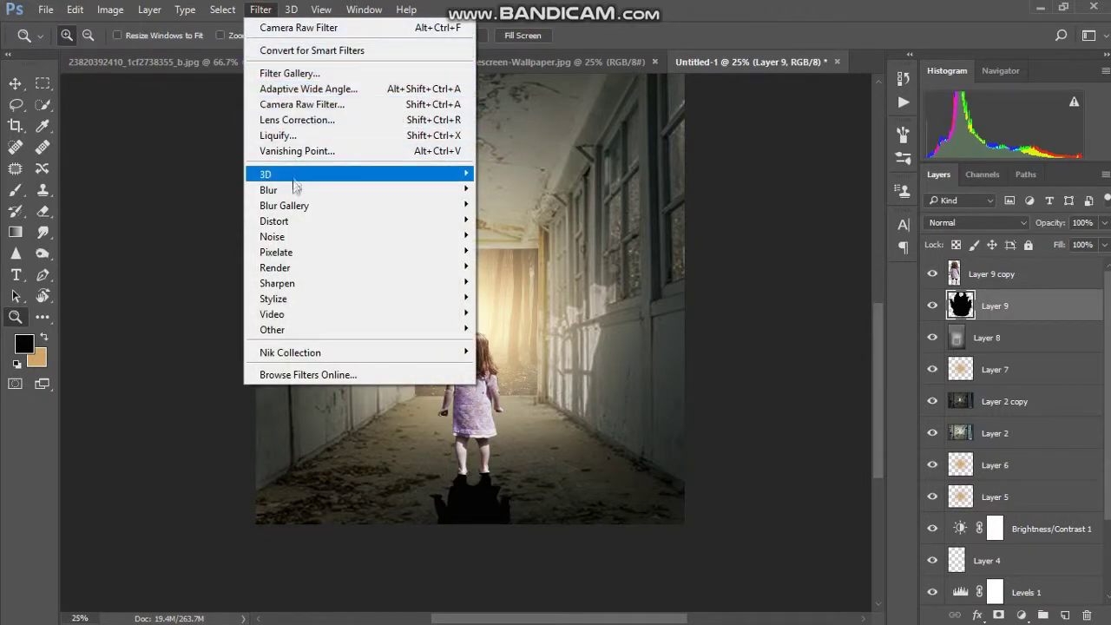
mouse_move(268, 190)
left_click(507, 251)
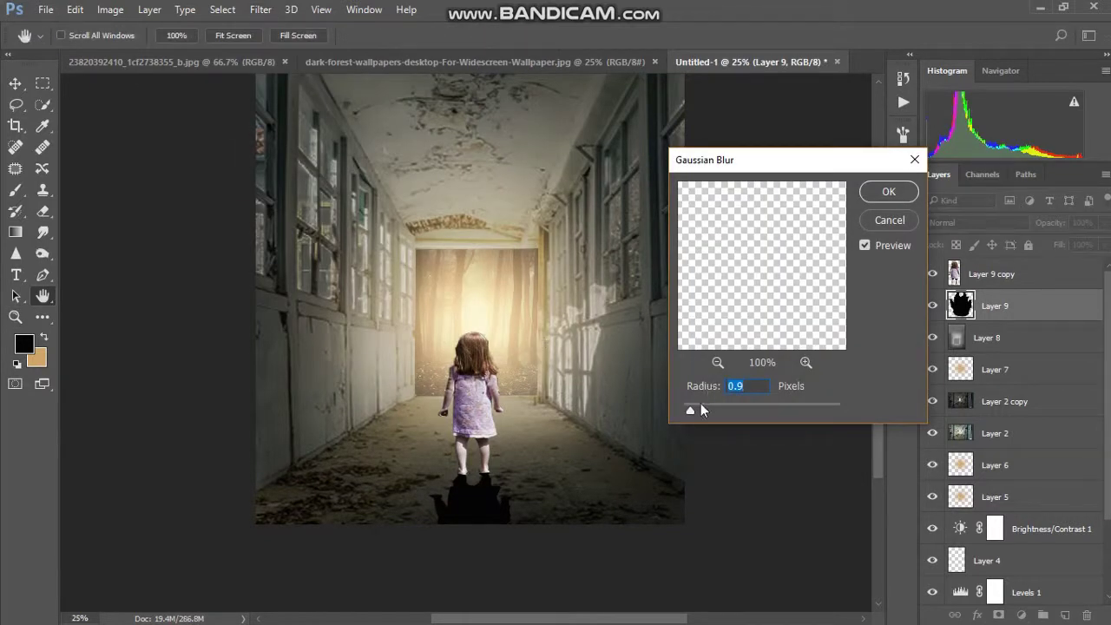
left_click_drag(715, 407, 755, 408)
left_click(893, 191)
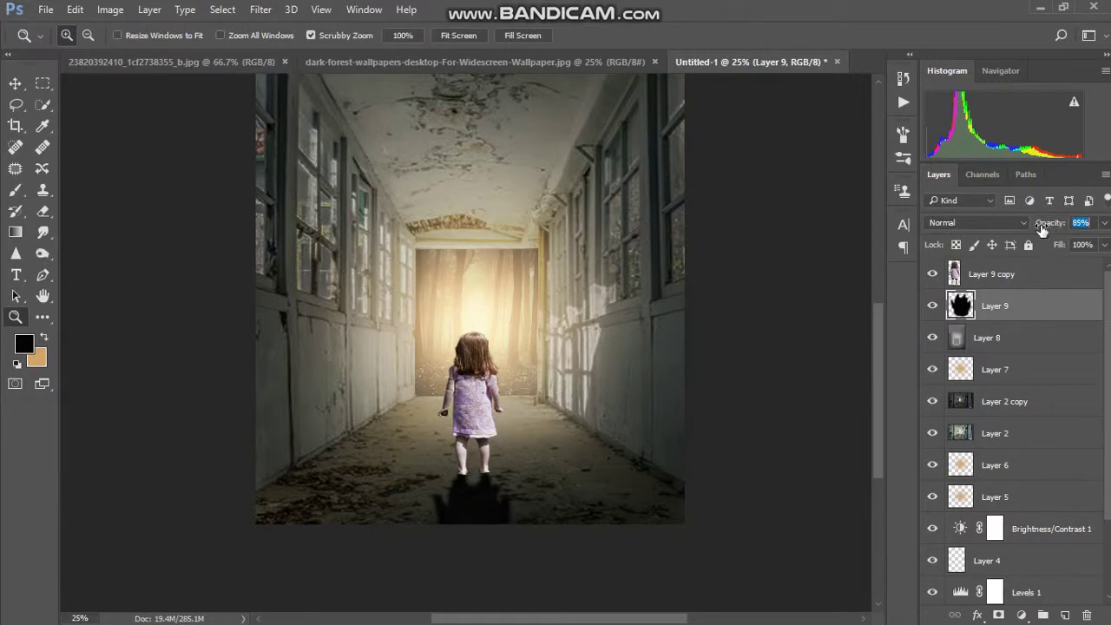
left_click(1010, 278)
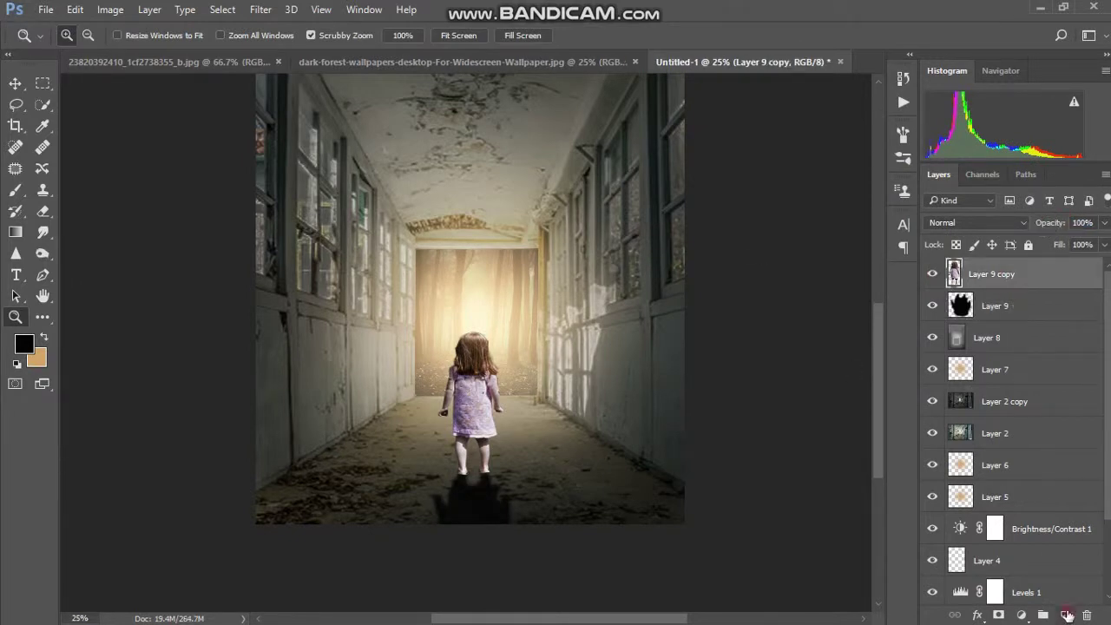
Add Layer 10 filled 50% gray in the girl's shape, set to Overlay blending
left_click(1067, 614)
left_click(953, 301, "ctrl")
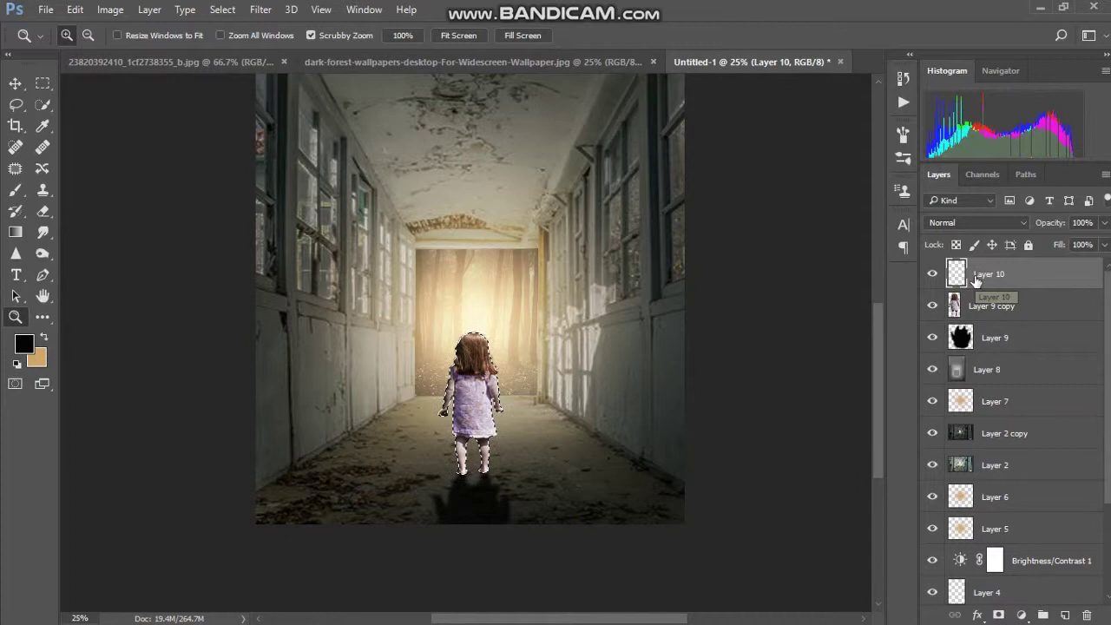
key("shift+F5")
left_click(676, 170)
key("z")
left_click(974, 222)
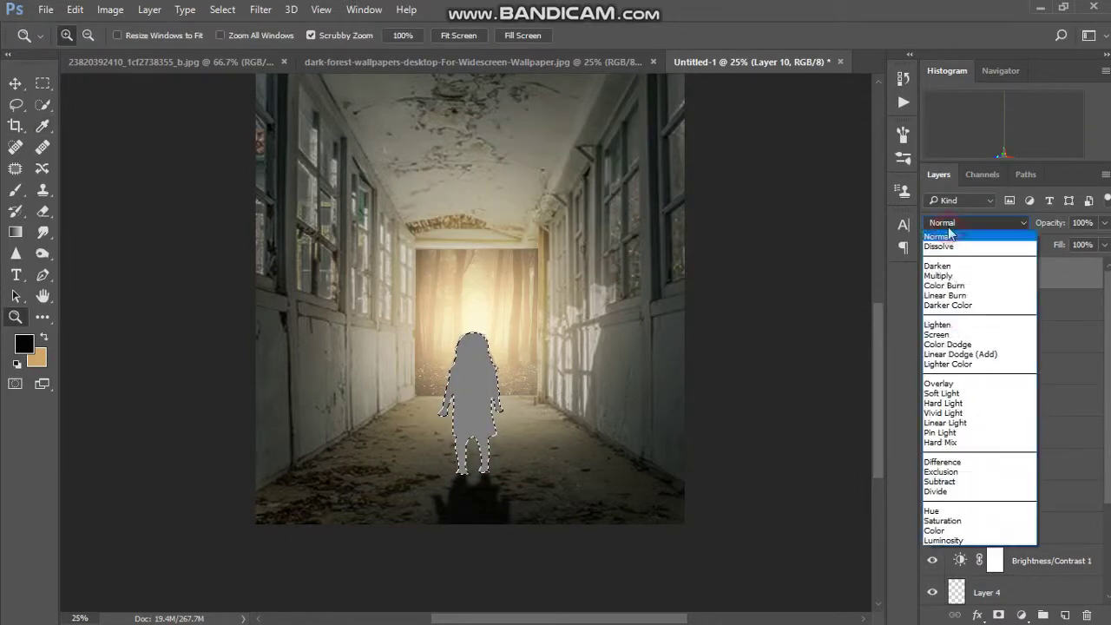
left_click(940, 386)
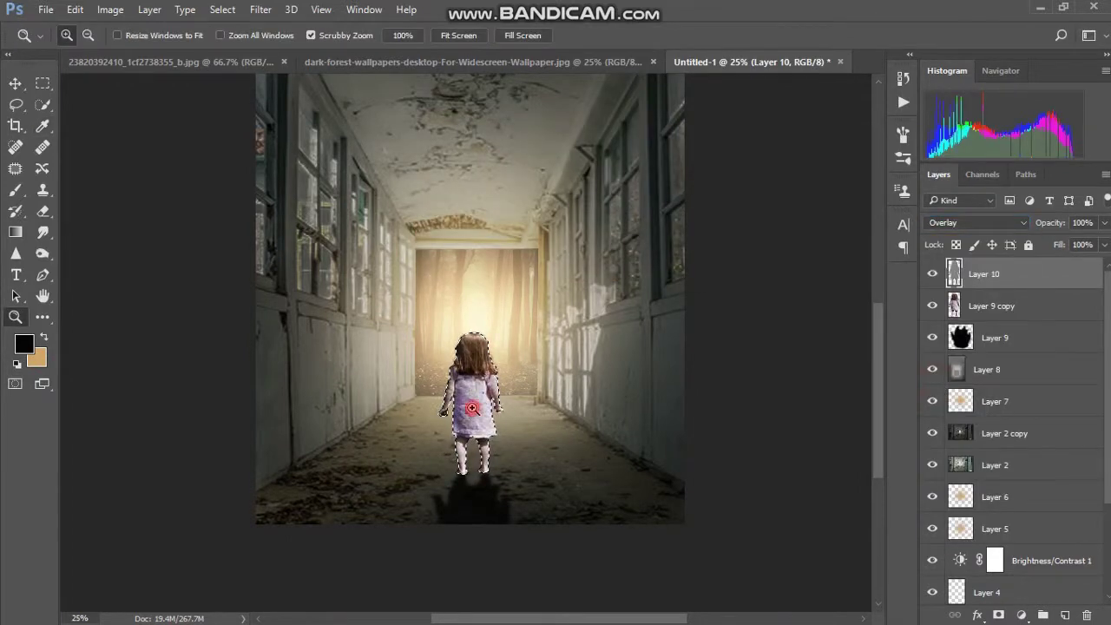
Burn the girl's left foot with a 90 px Burn brush
left_click(473, 406)
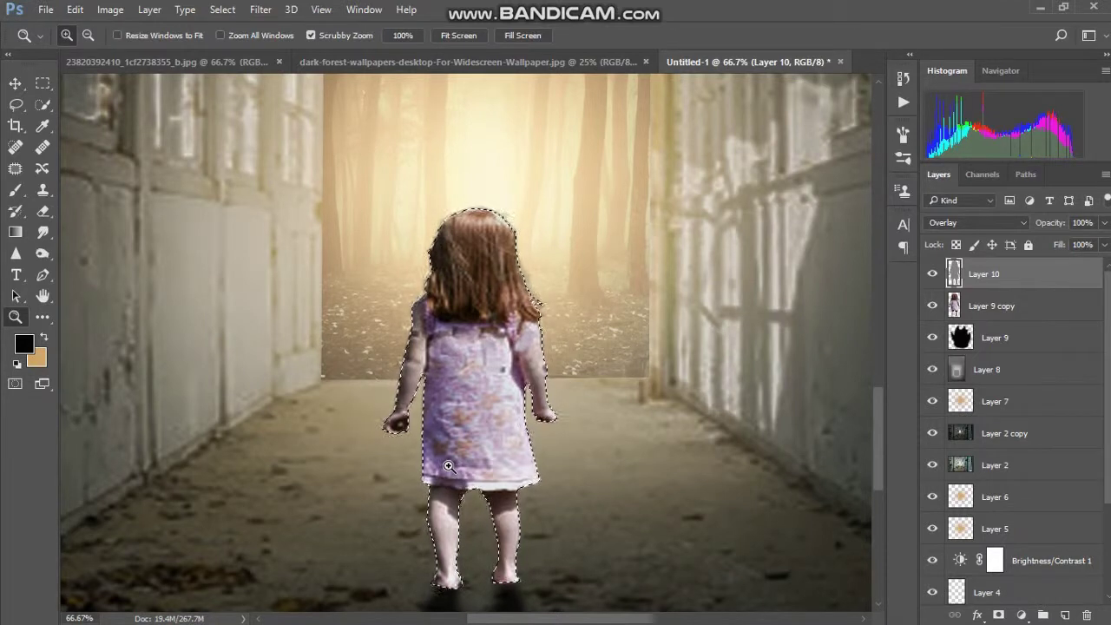
scroll(880, 419, "down", 3)
key("ctrl+1")
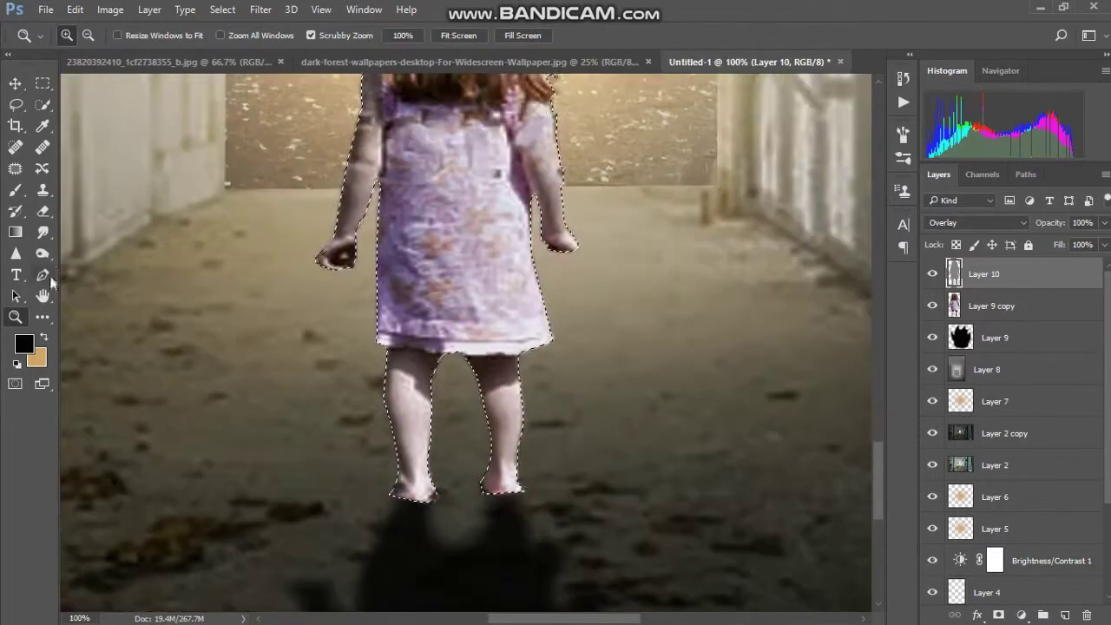
key("o")
key("[")
key("[")
key("[")
mouse_move(373, 508)
left_mouse_down()
mouse_move(409, 503)
mouse_move(490, 352)
left_mouse_up()
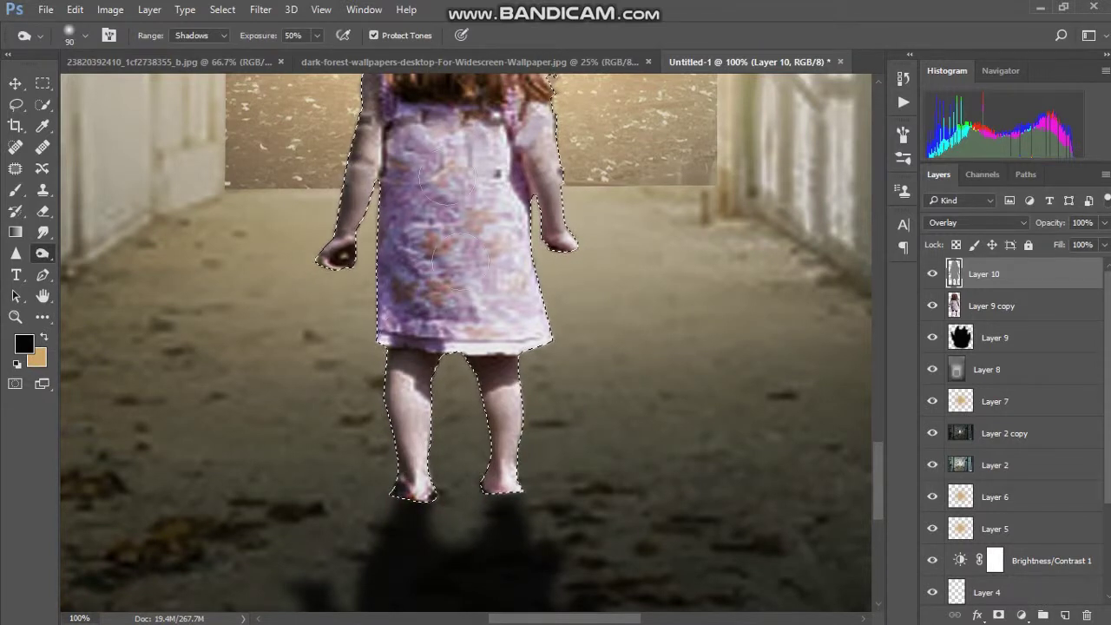
Float the dark forest image into its own window and close it
left_click_drag(451, 62, 455, 182)
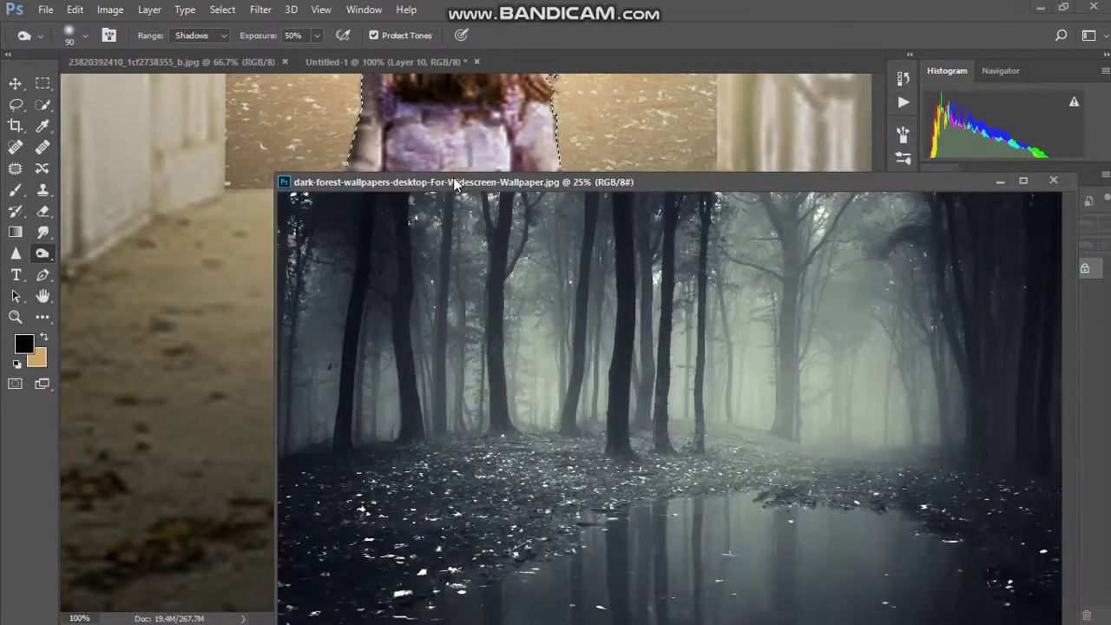
left_click_drag(665, 195, 675, 190)
left_click(824, 177)
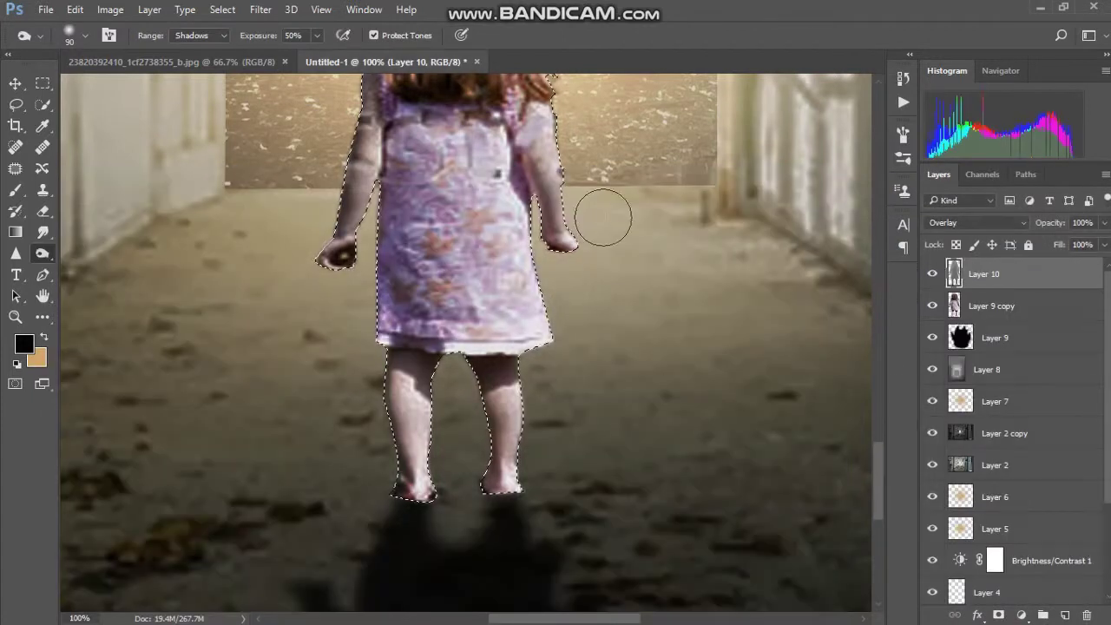
left_click_drag(880, 460, 880, 408)
Burn shadows into the girl's hair and dress, then pick a 90 px Dodge brush
mouse_move(468, 276)
left_mouse_down()
mouse_move(408, 408)
mouse_move(497, 441)
left_mouse_up()
left_click_drag(471, 345, 473, 460)
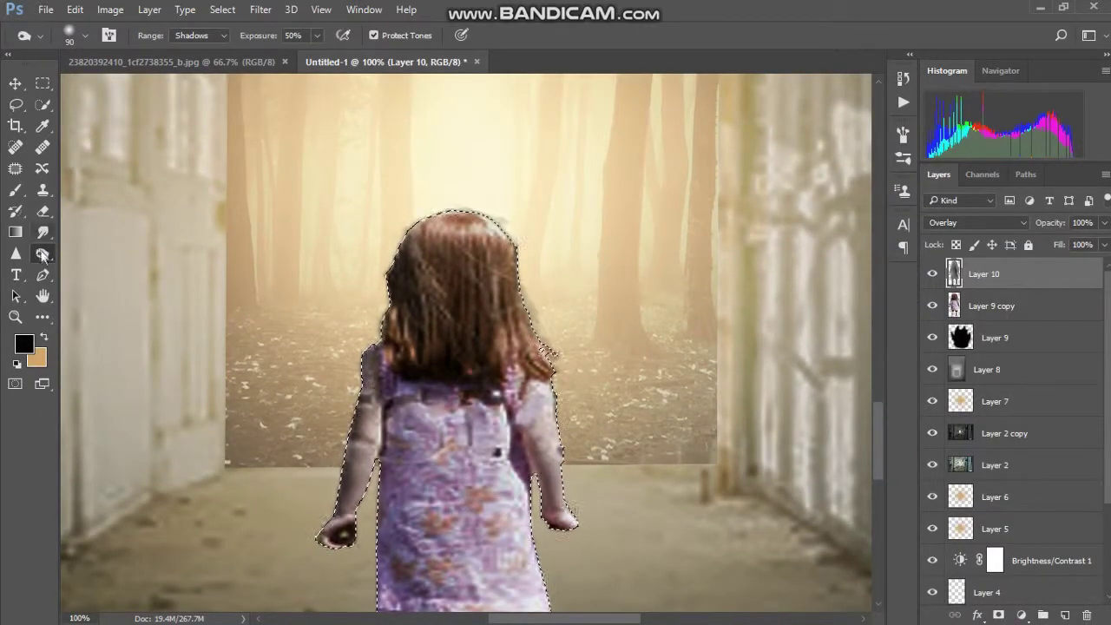
right_click(43, 274)
right_click(42, 253)
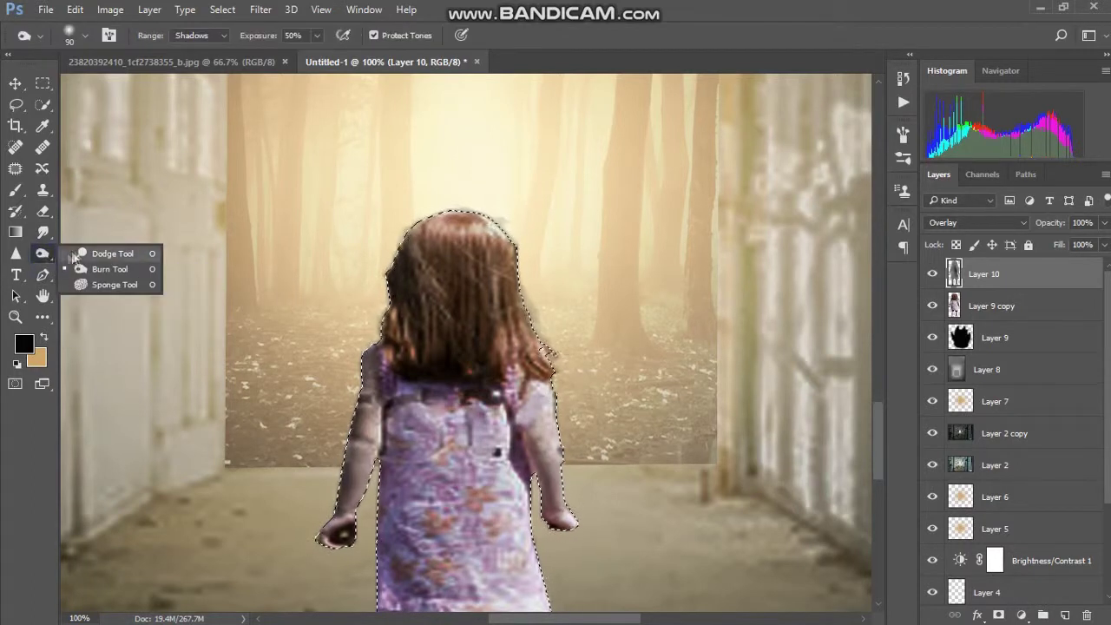
left_click(95, 246)
key("bracketleft")
key("bracketleft")
key("bracketleft")
key("bracketleft")
key("bracketleft")
key("bracketleft")
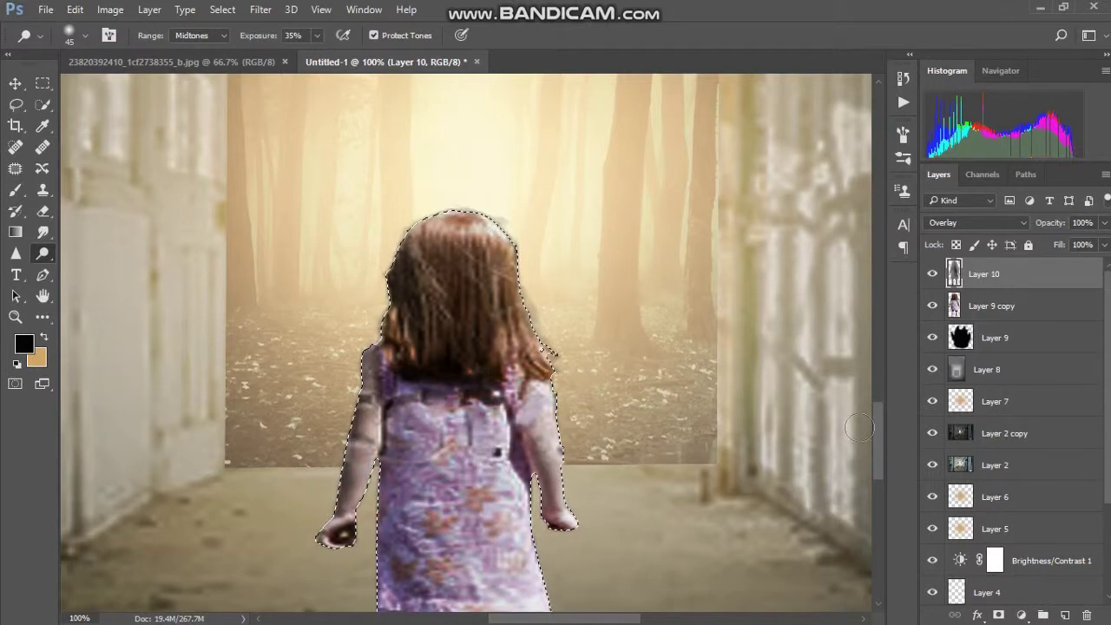
left_click_drag(878, 427, 877, 469)
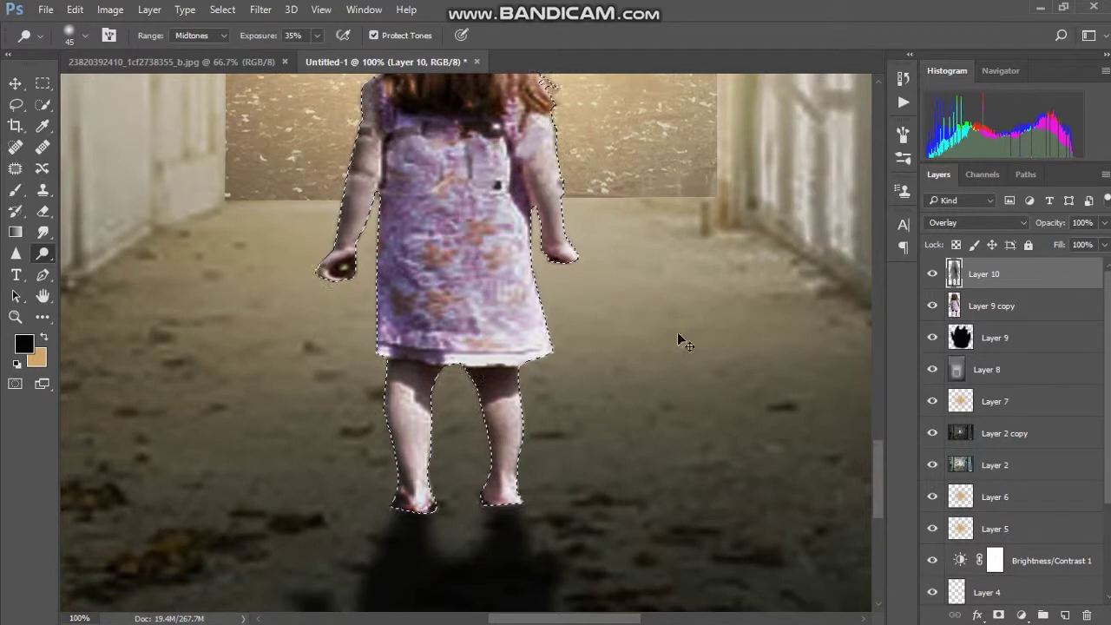
Zoom out to the whole image and toggle Layer 10 to compare
key("z")
left_click(573, 304, "alt")
left_click(574, 305, "alt")
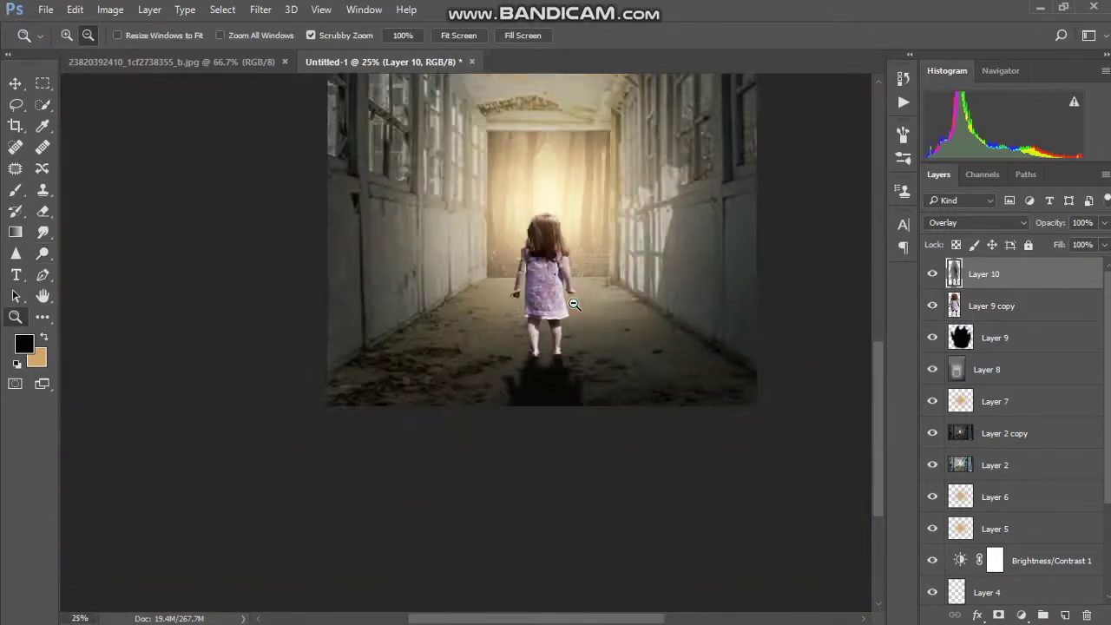
left_click(573, 304, "alt")
left_click(932, 274)
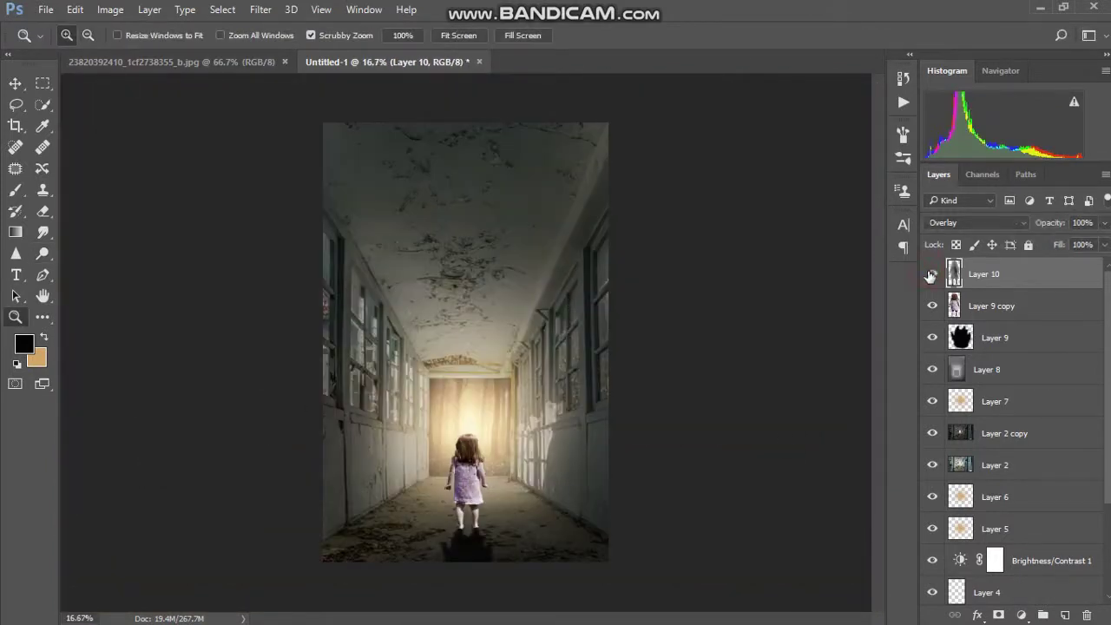
Crop to a narrower portrait frame around the corridor and the girl
left_click(15, 125)
left_click_drag(602, 127, 592, 164)
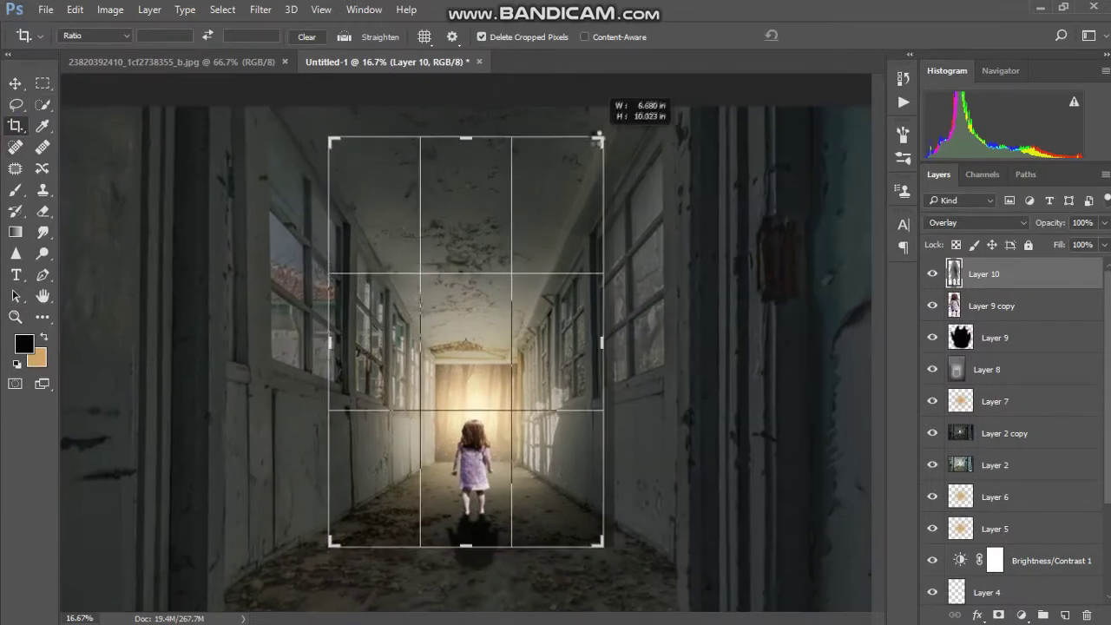
left_click_drag(345, 166, 365, 192)
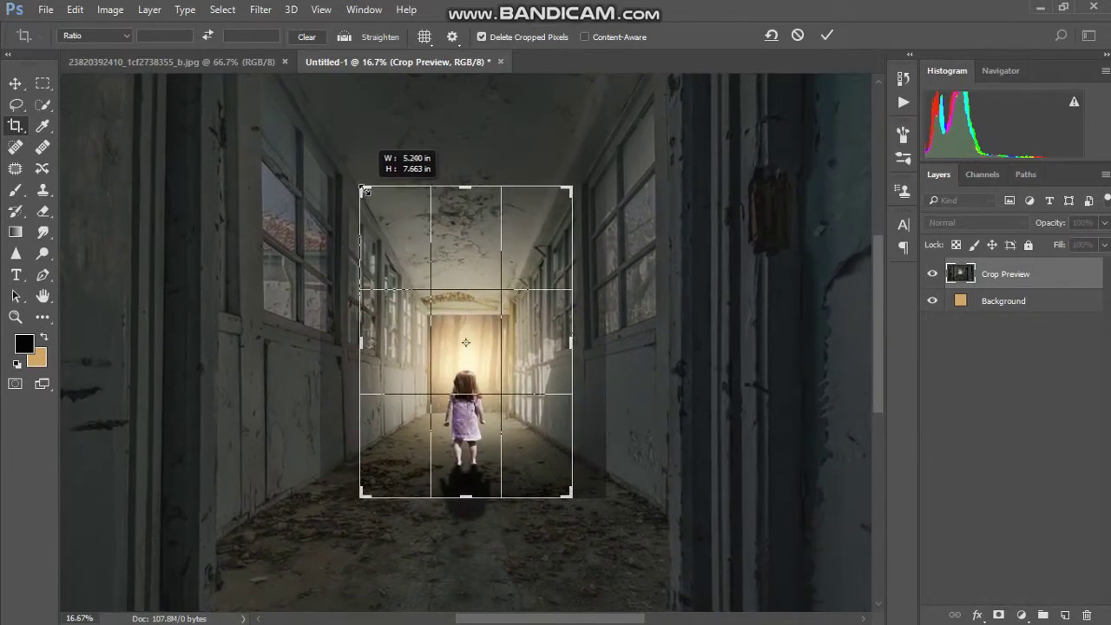
key("Return")
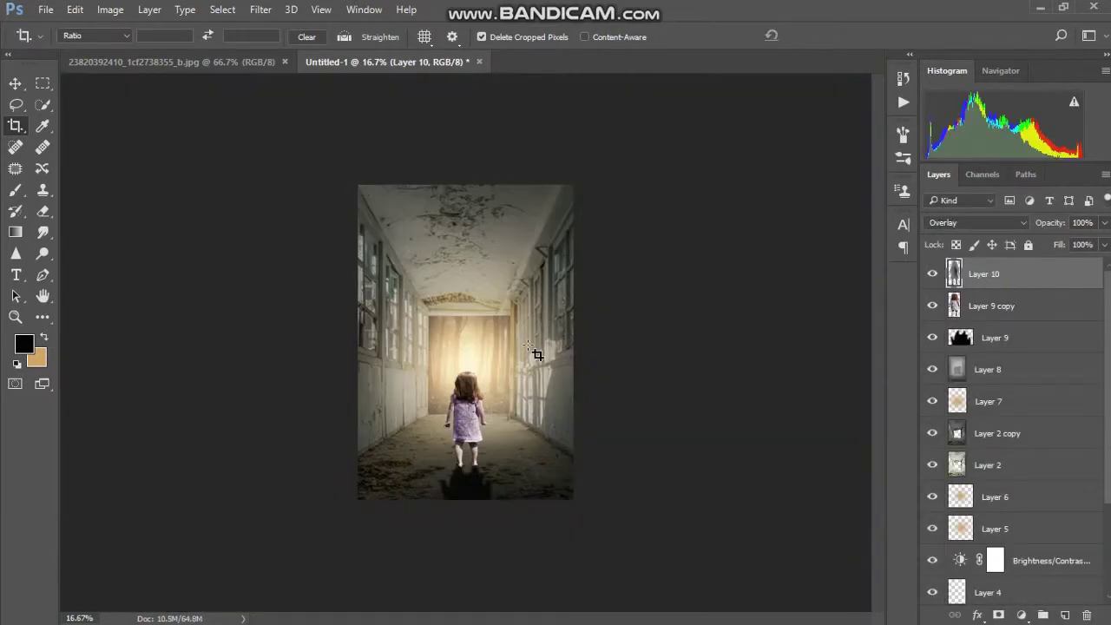
Set the view to 25% and add a Color Lookup layer with a film-style preset
key("z")
left_click(475, 414)
left_click(476, 414, "alt")
left_click(1020, 615)
left_click(954, 503)
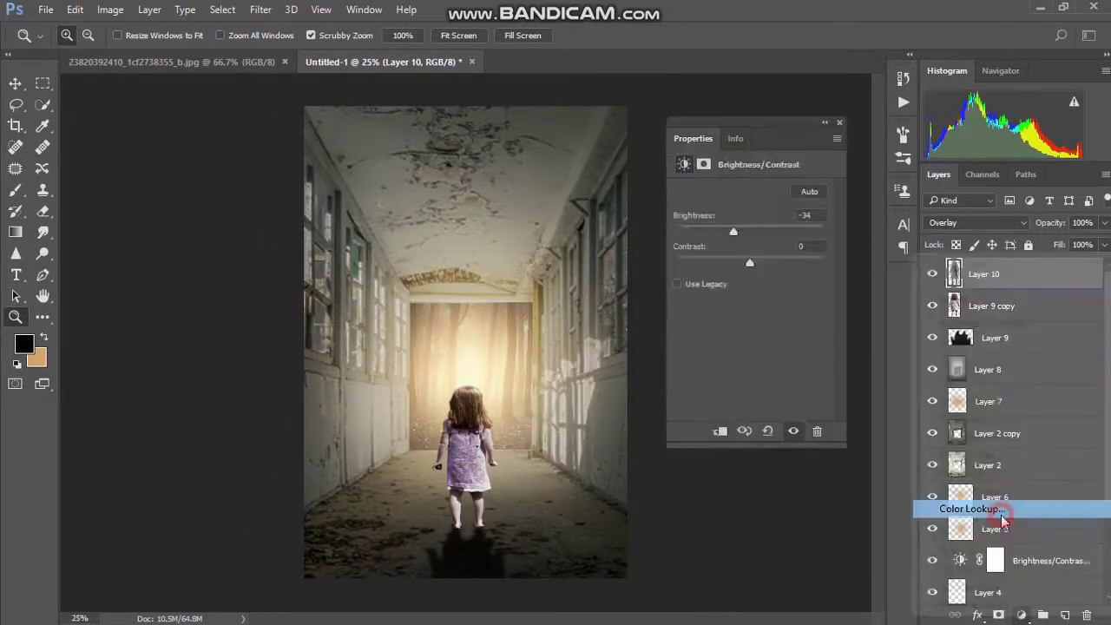
left_click(792, 193)
left_click(782, 333)
key("Down")
key("Down")
key("Up")
key("Down")
key("Down")
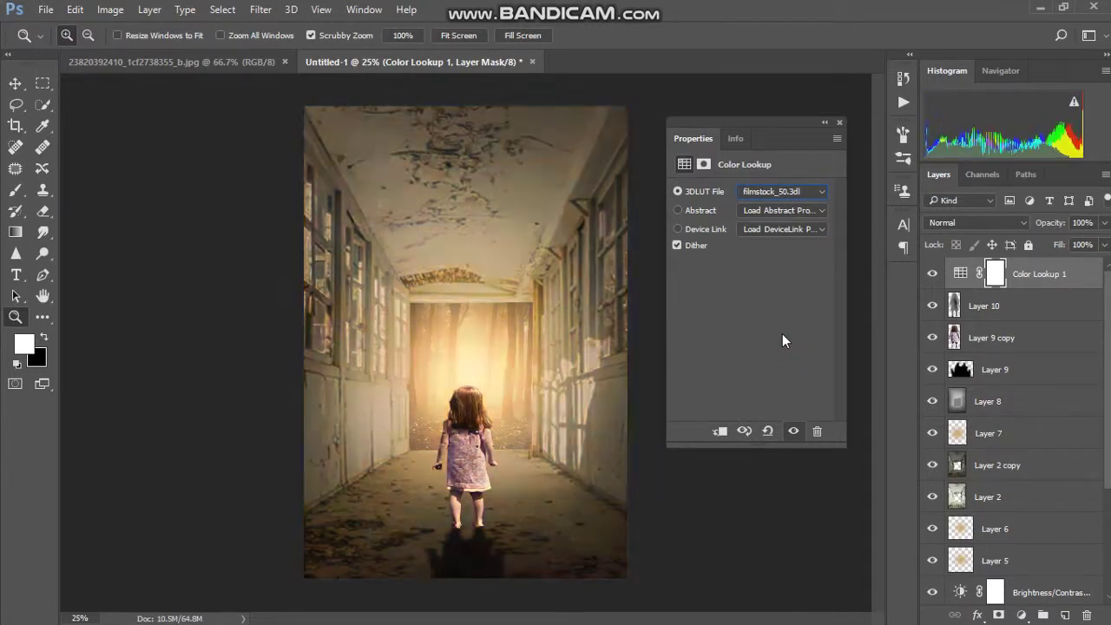
key("Down")
key("Down")
key("Down")
key("Down")
key("Down")
key("Down")
key("Down")
key("Down")
key("Down")
key("Down")
key("Down")
key("Down")
key("Down")
key("Down")
key("Down")
left_click(840, 122)
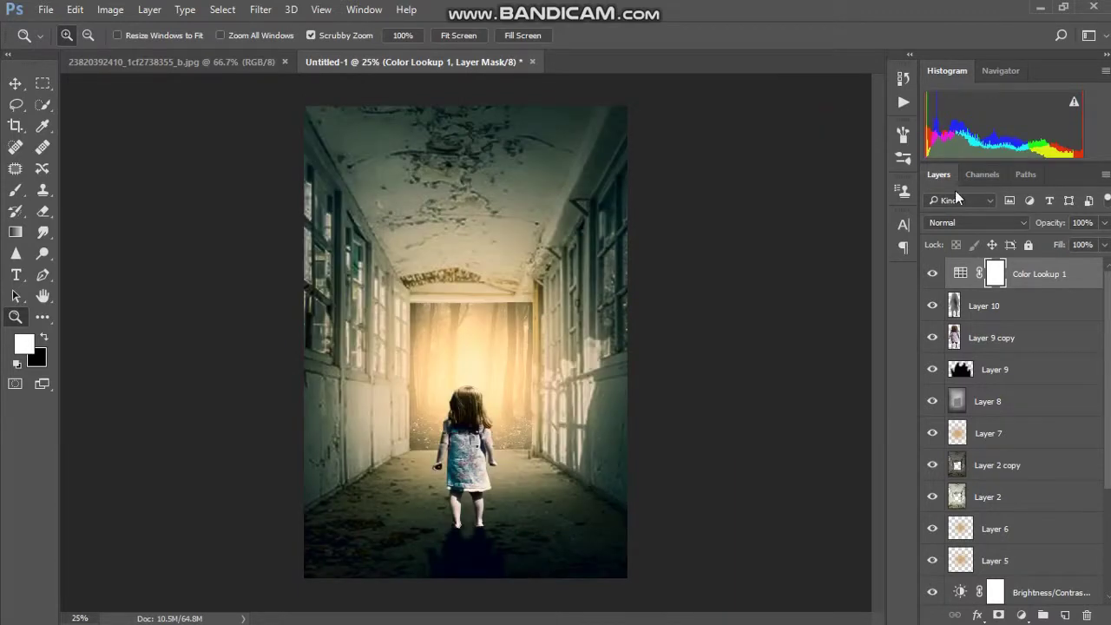
Add a Vibrance adjustment layer at -25
left_click_drag(1054, 228, 1026, 227)
left_click(1021, 615)
left_click(1026, 401)
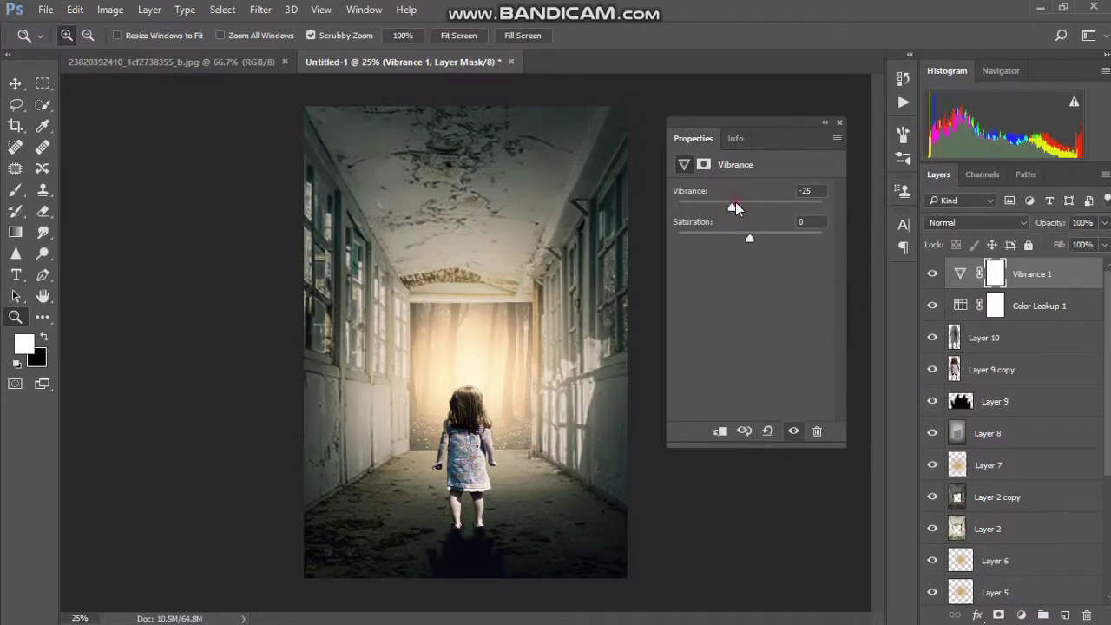
left_click(839, 123)
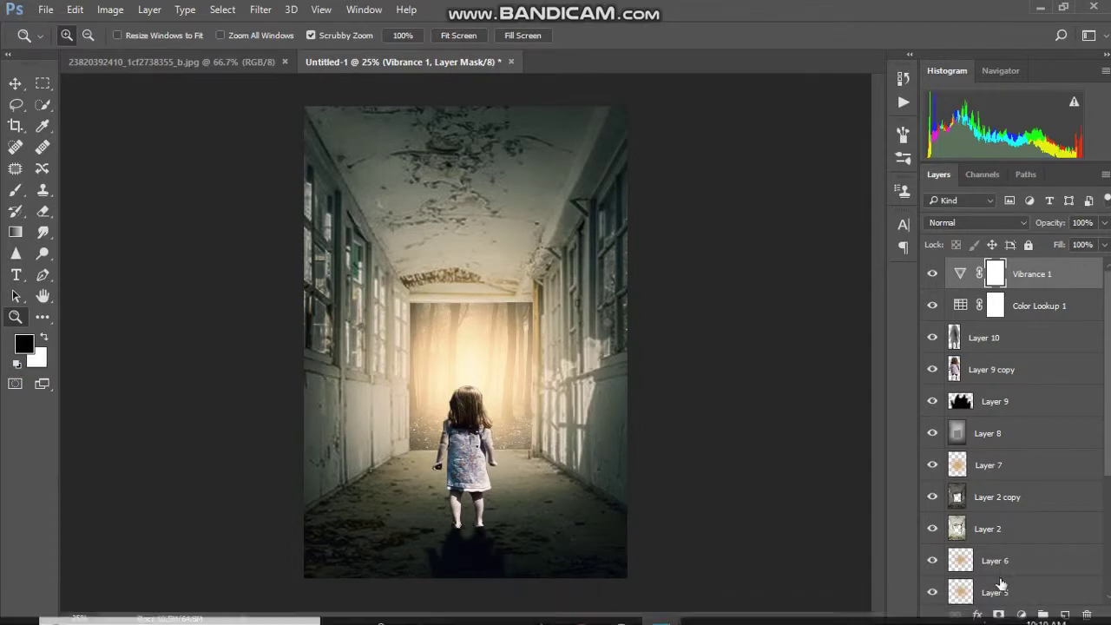
Add a reversed radial Gradient Fill vignette, centre lowered, at 72% opacity
left_click(1021, 616)
left_click(998, 279)
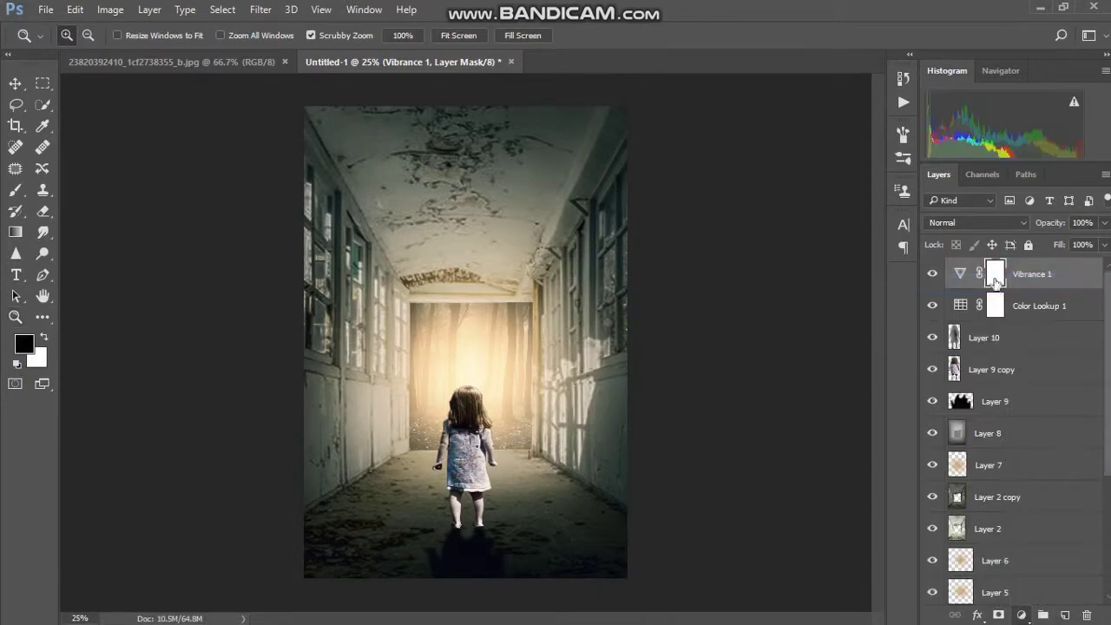
left_click(789, 172)
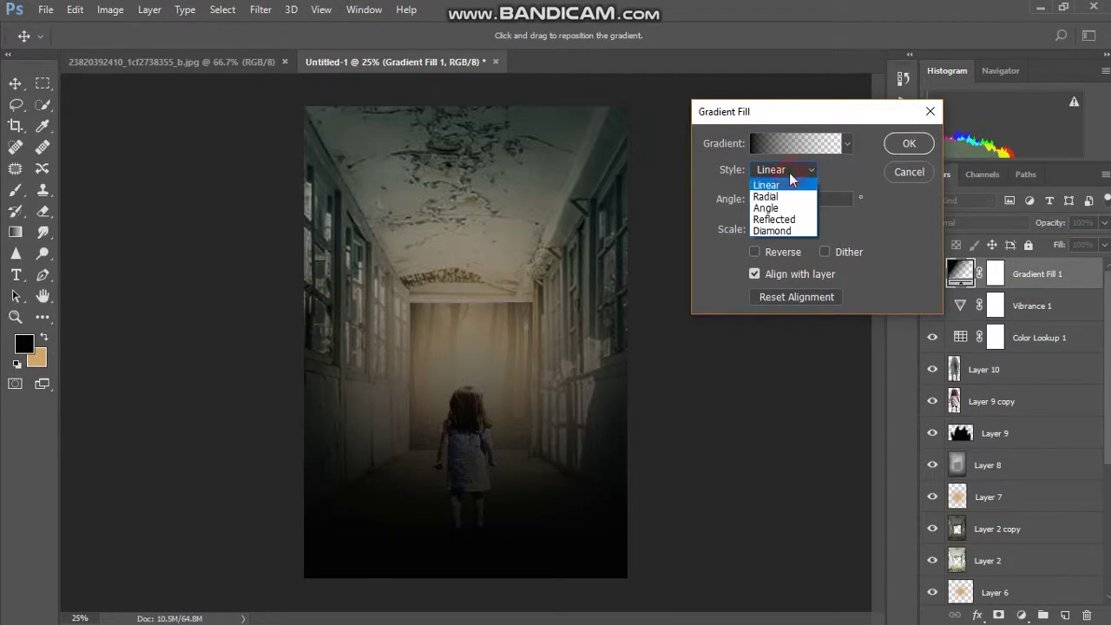
left_click(754, 252)
left_click_drag(512, 382, 510, 408)
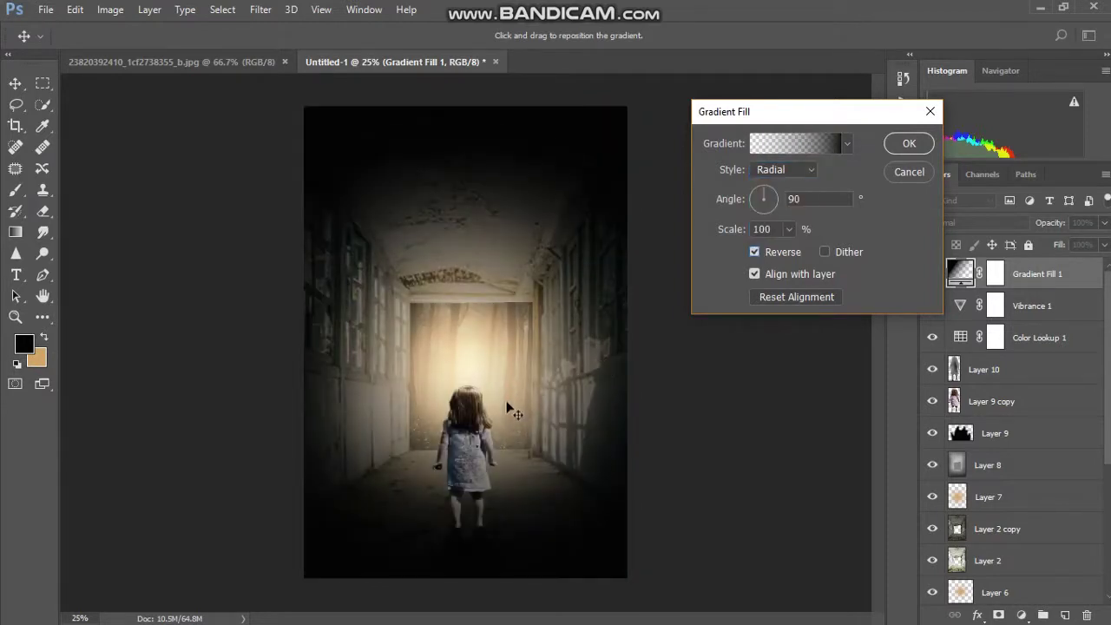
left_click(908, 144)
key("z")
left_click(1045, 222)
type("72")
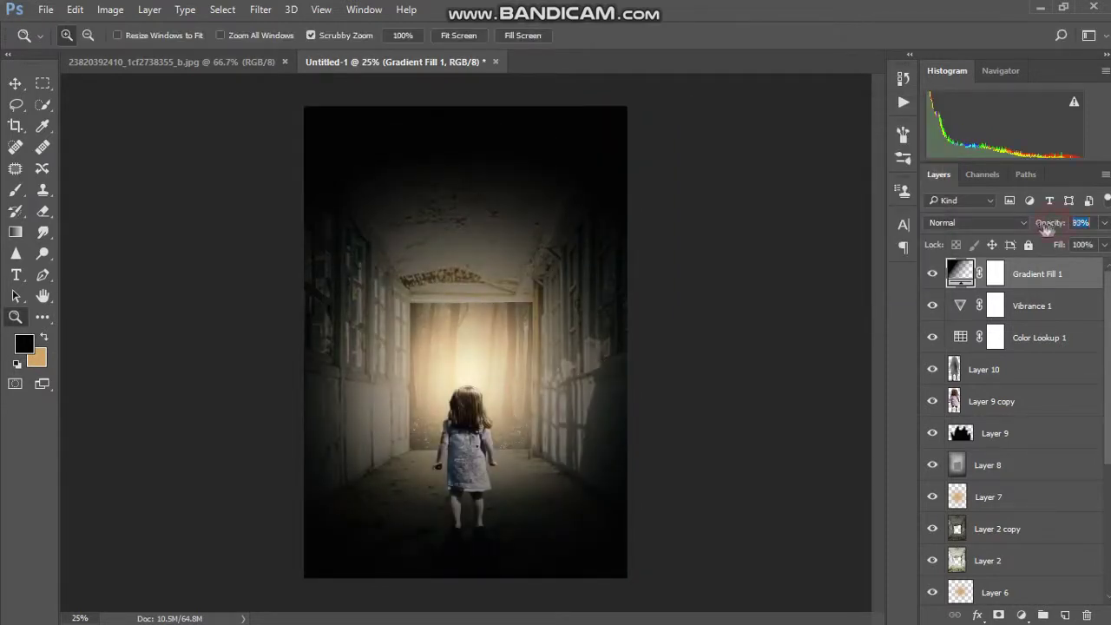
key("Return")
Set the vignette Gradient Fill 1 opacity to 62%
type("62")
key("Return")
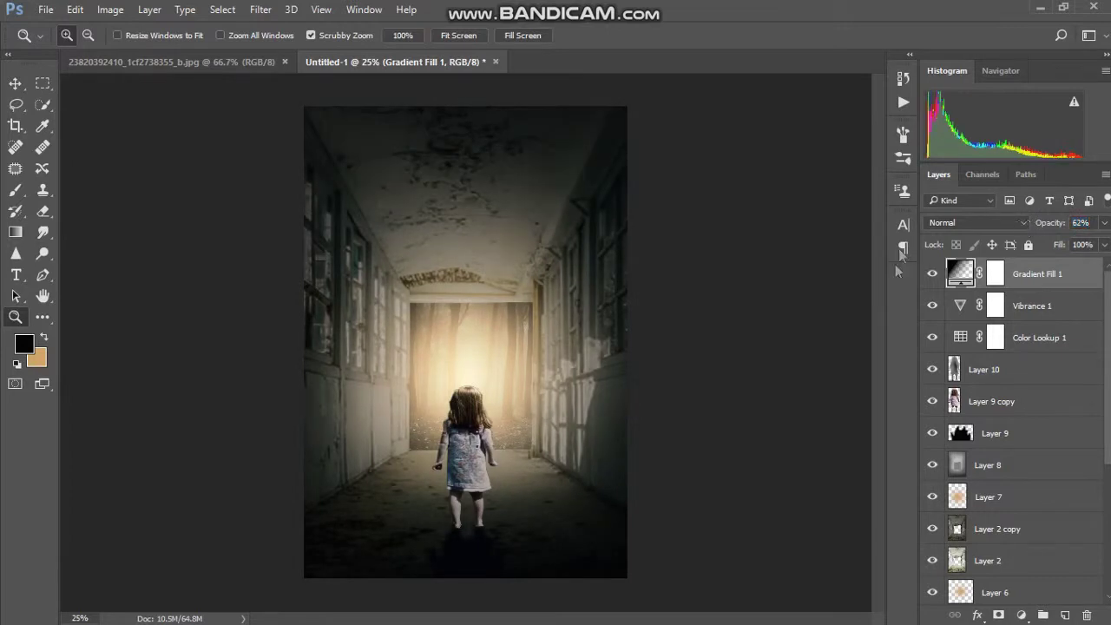
left_click(353, 304)
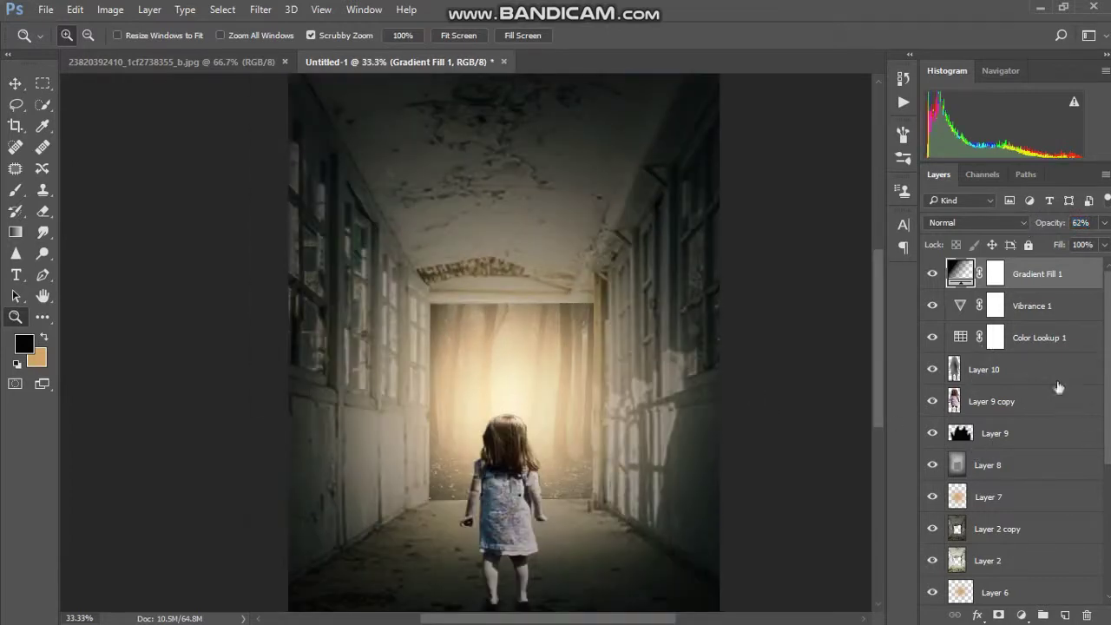
On a new layer above Layer 8, paint floor fog behind the girl with a 700 cloud brush
left_click(1070, 469)
left_click(1065, 614)
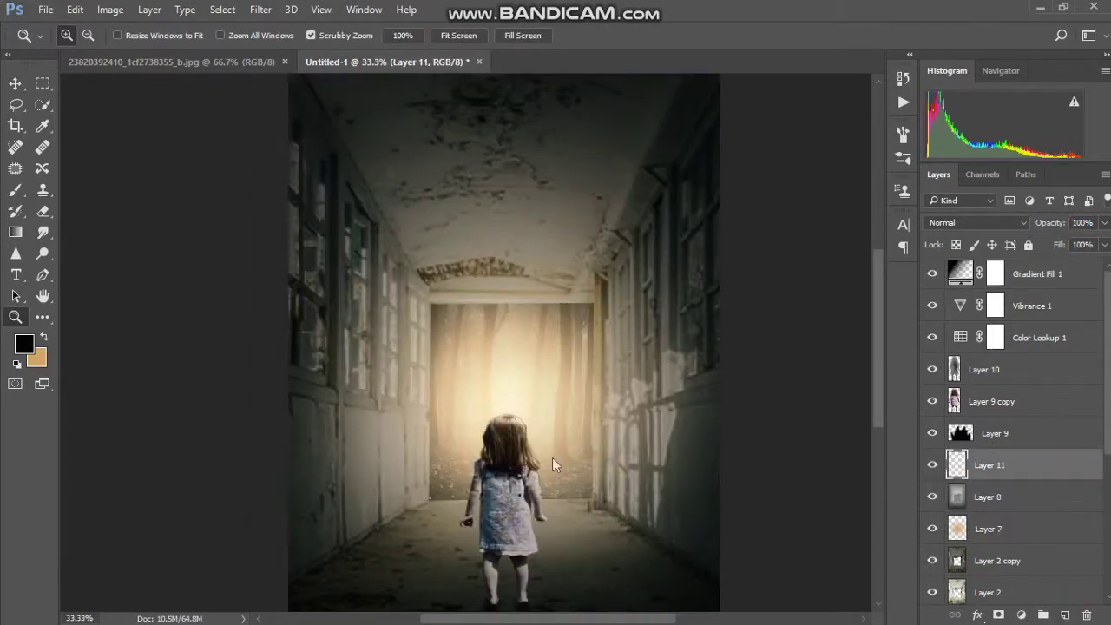
left_click(15, 190)
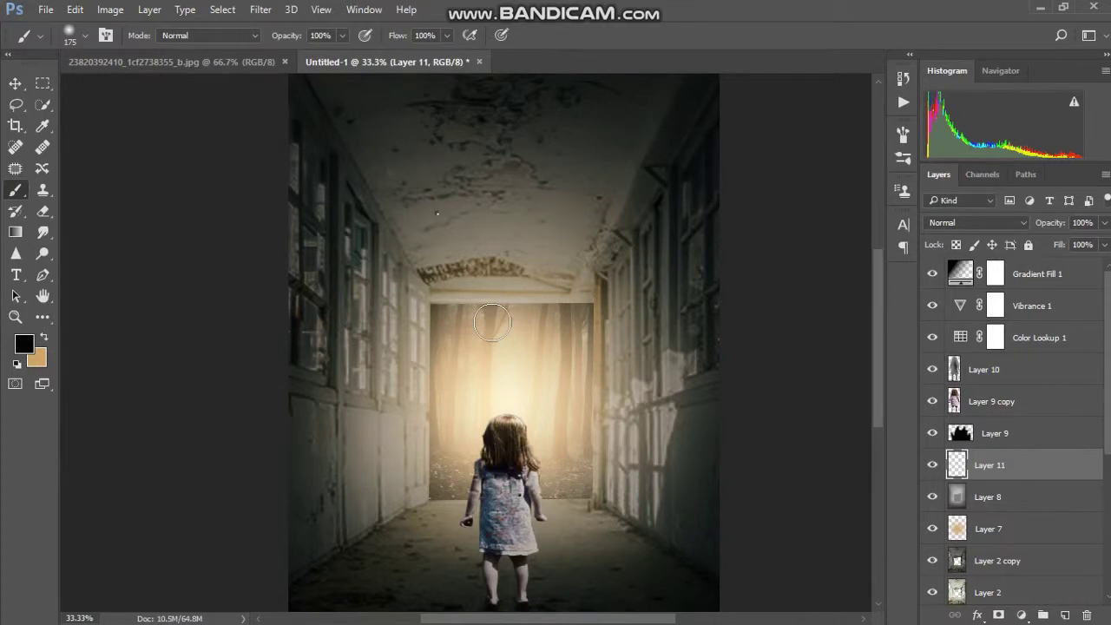
key("period")
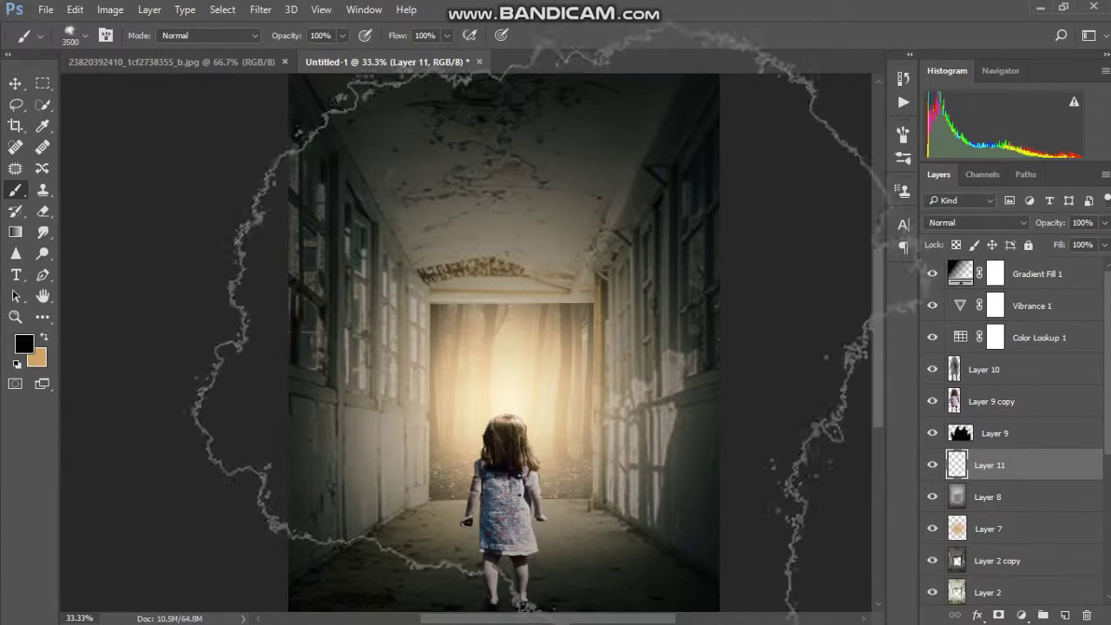
key("period")
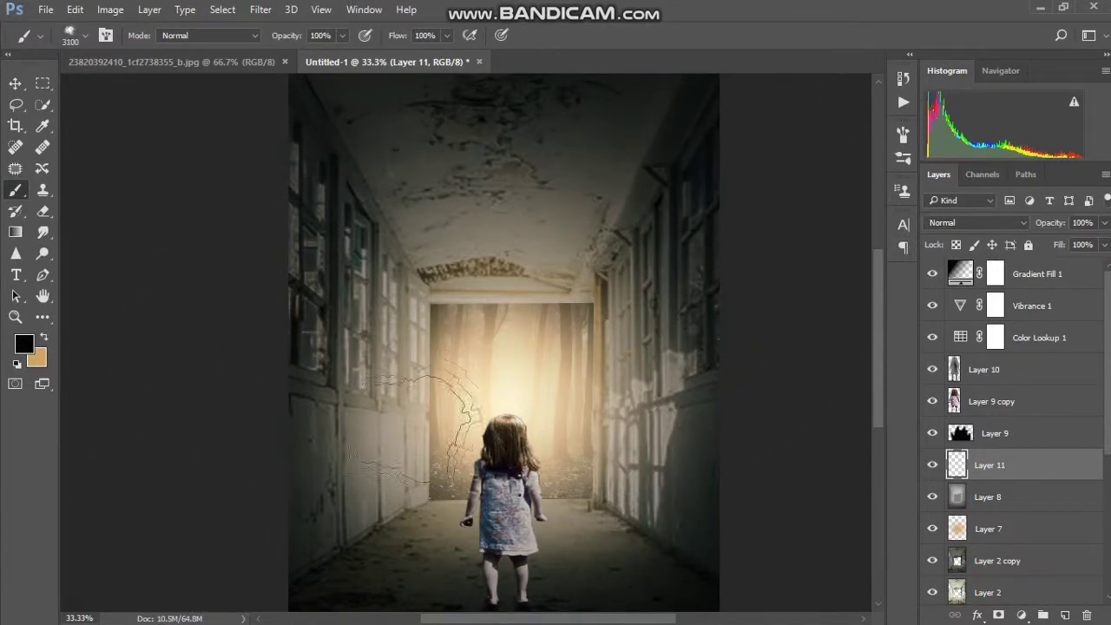
key("period")
key("period")
key("period")
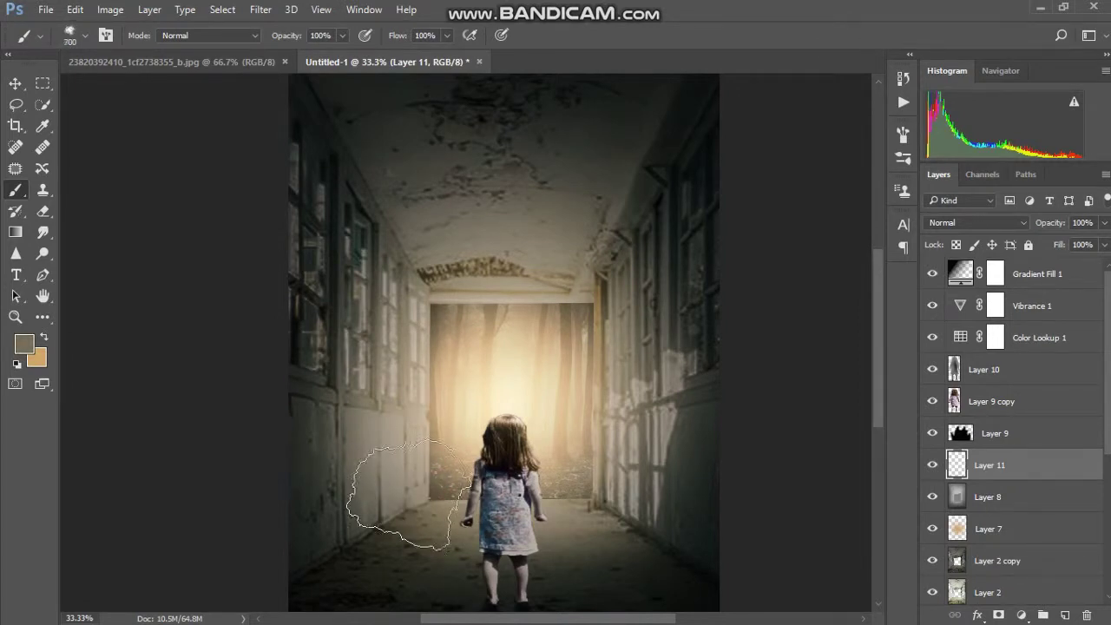
left_click_drag(469, 469, 590, 460)
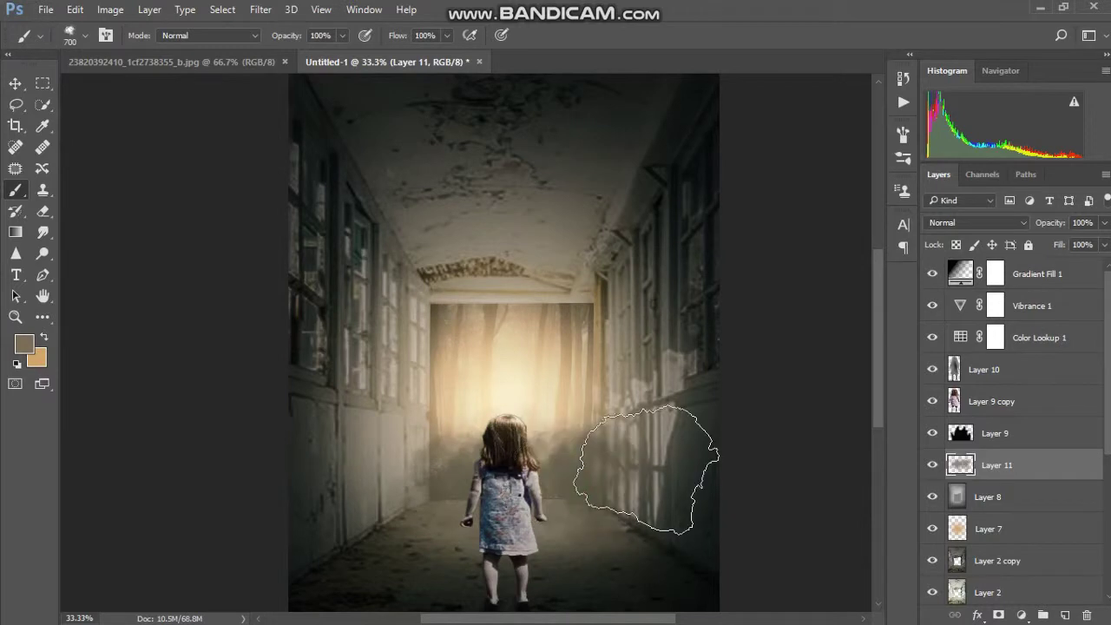
left_click_drag(469, 460, 399, 460)
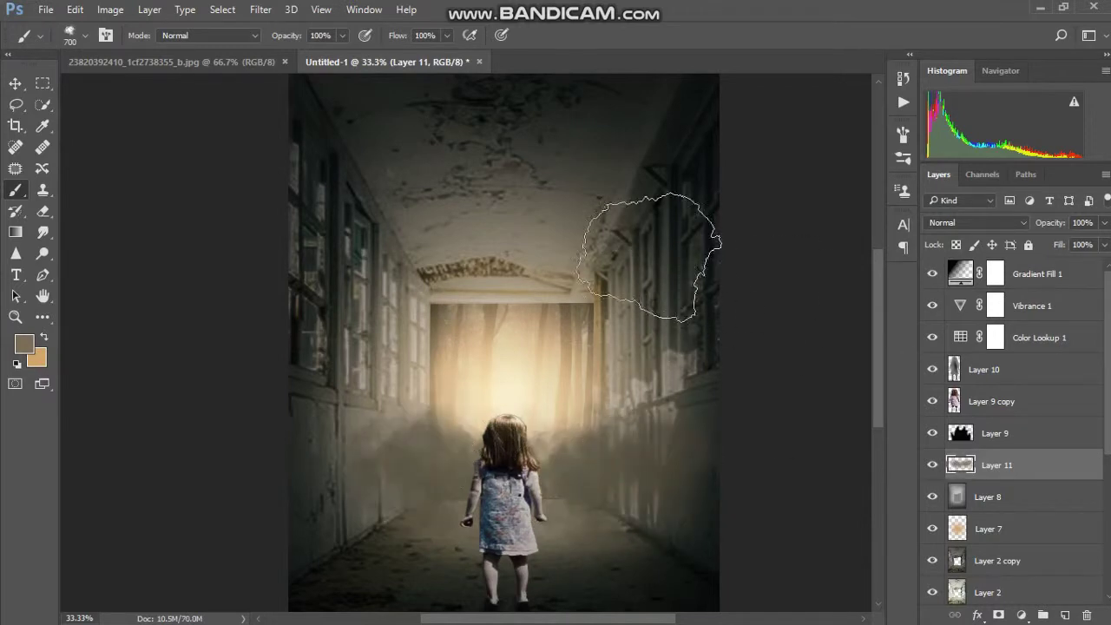
Soften the fog with a Gaussian Blur and lower its layer opacity to 83%
left_click(261, 10)
mouse_move(268, 190)
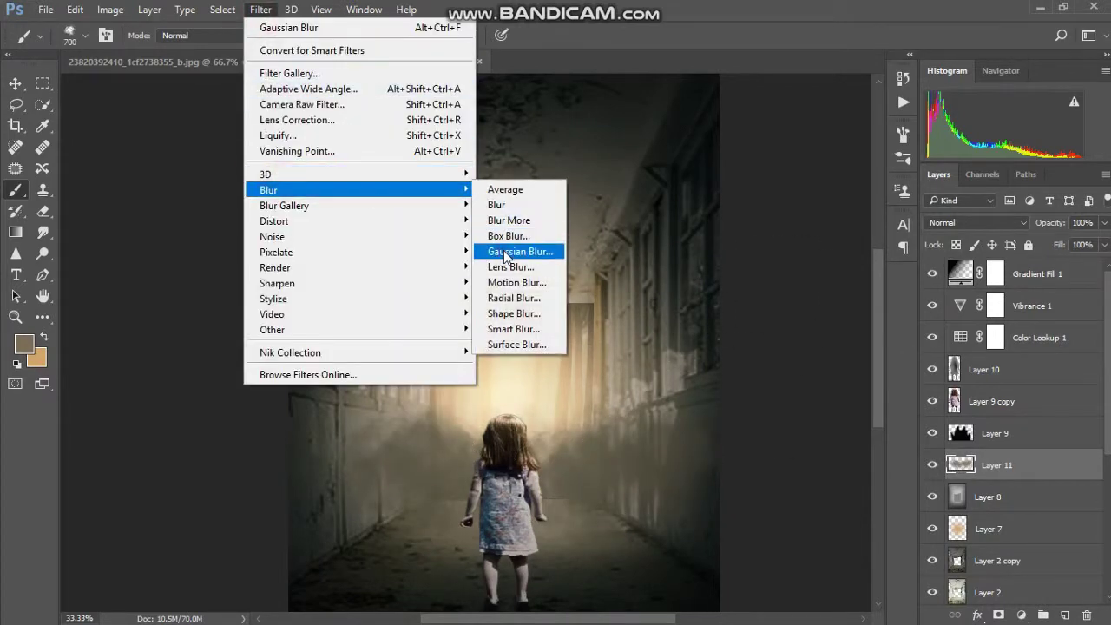
left_click(506, 251)
left_click_drag(808, 410, 742, 411)
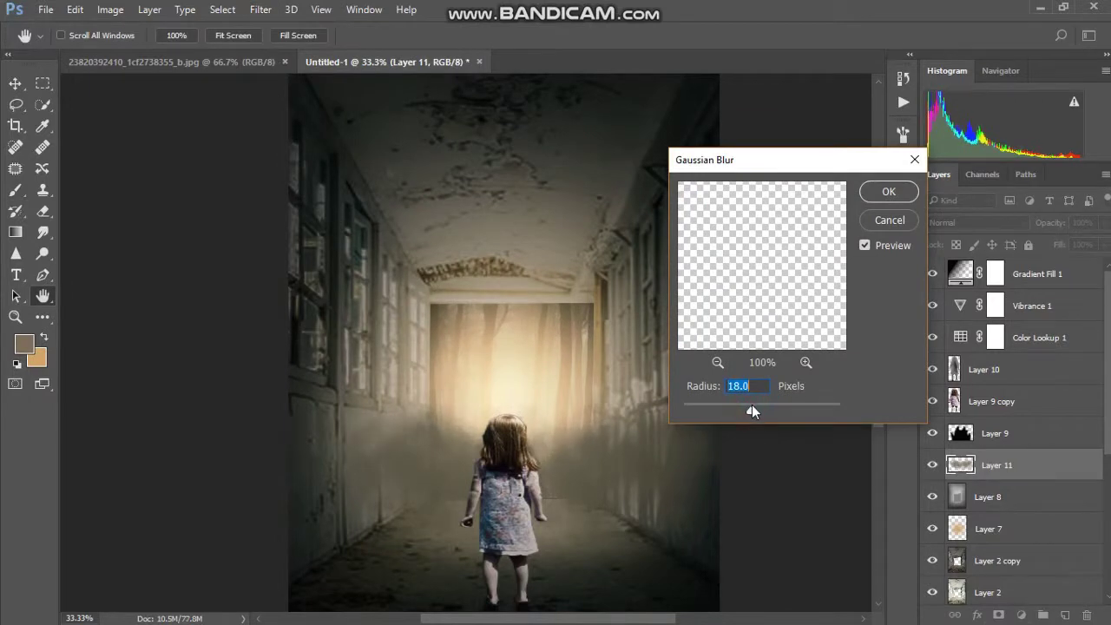
left_click(887, 191)
left_click_drag(1052, 223, 1027, 237)
On another new layer, paint more fog beside the girl with a 150 brush
left_click(1064, 616)
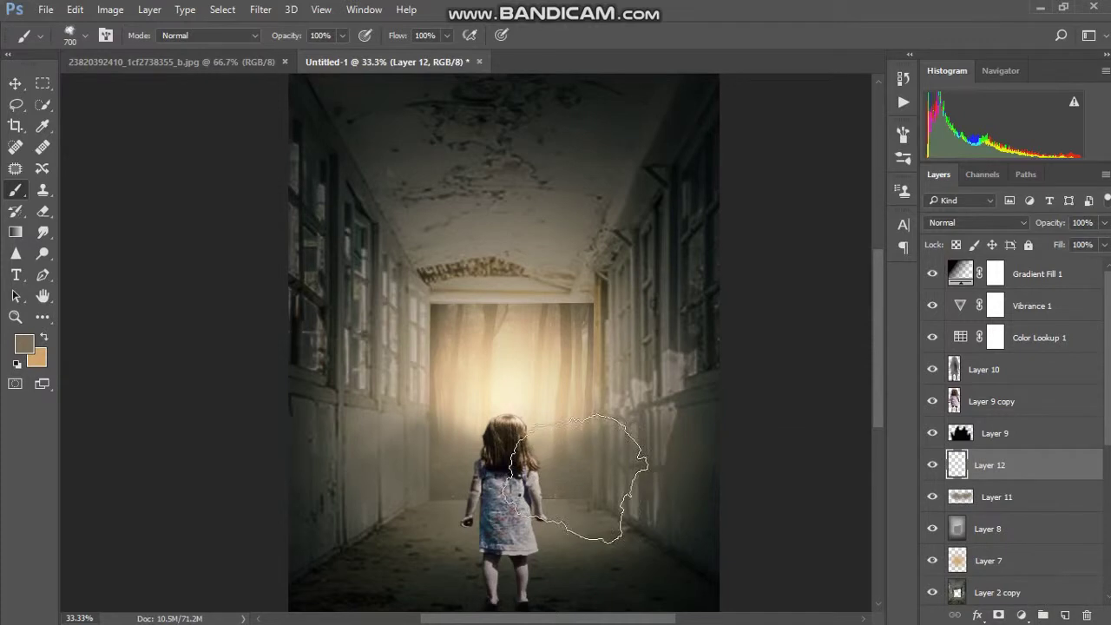
key("bracketleft")
key("bracketleft")
key("bracketleft")
key("bracketleft")
key("bracketleft")
key("bracketleft")
left_click_drag(586, 493, 532, 492)
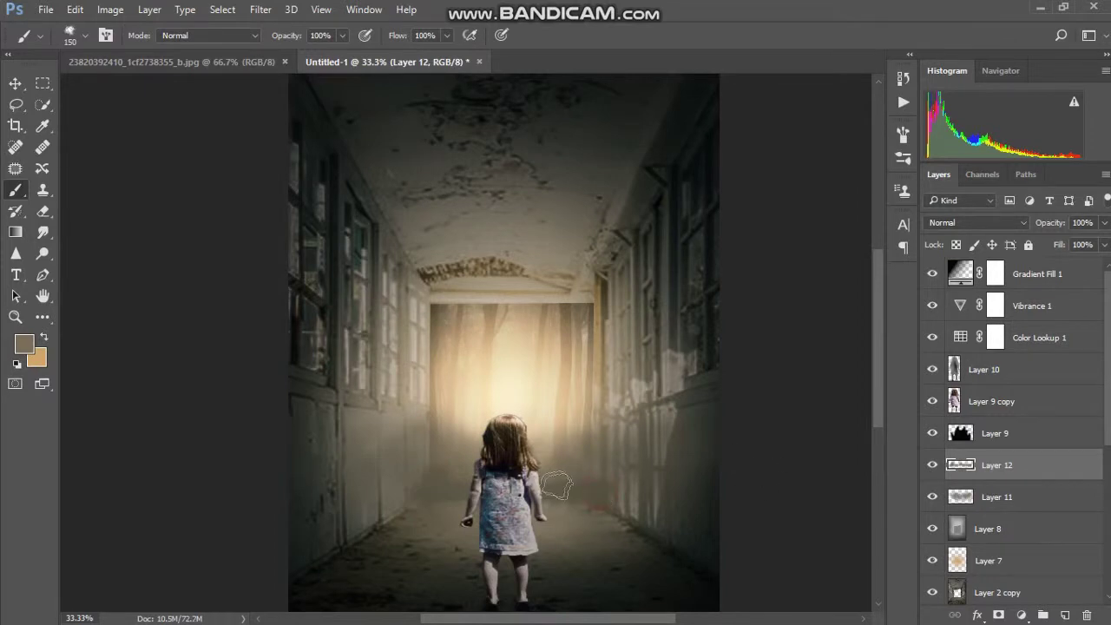
left_click(260, 10)
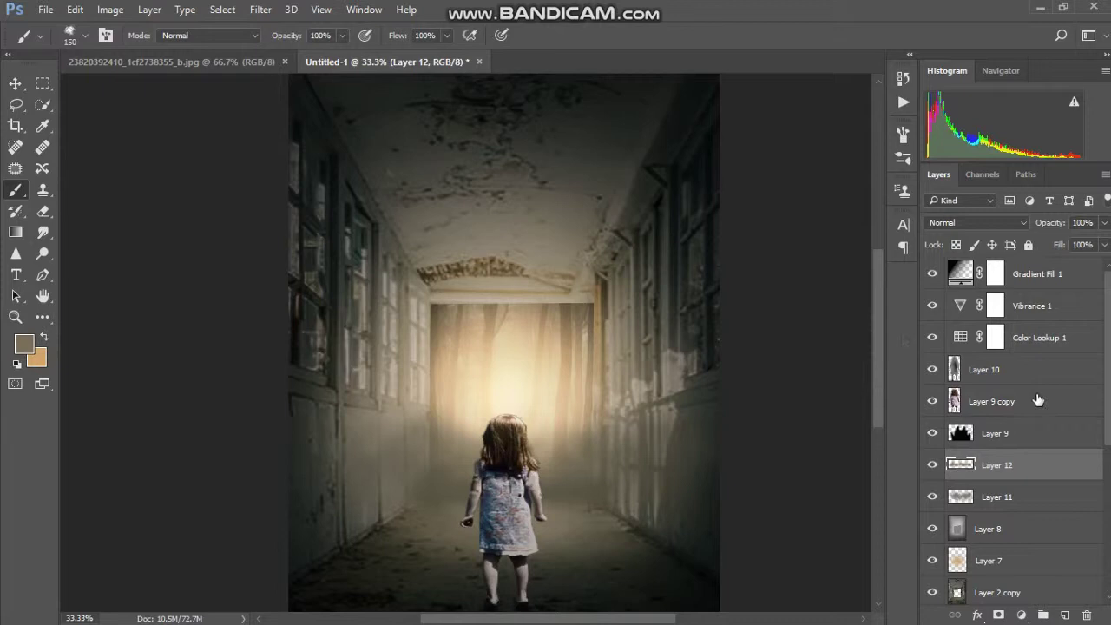
key("v")
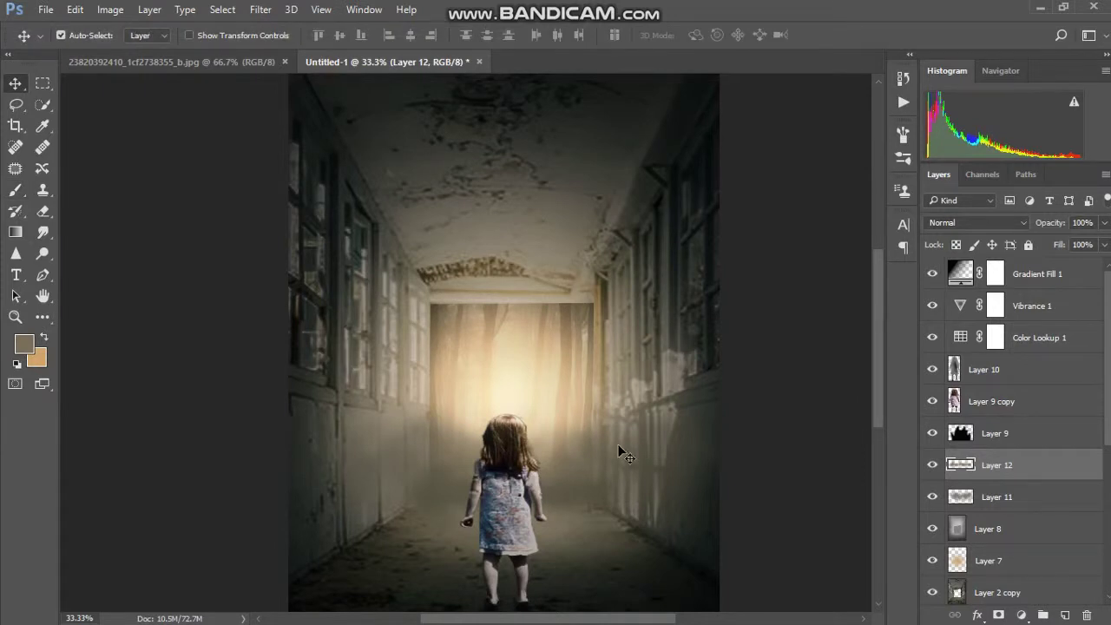
Paint brownish smoke across the corridor floor on a new layer above the vignette
key("b")
left_click(1067, 289)
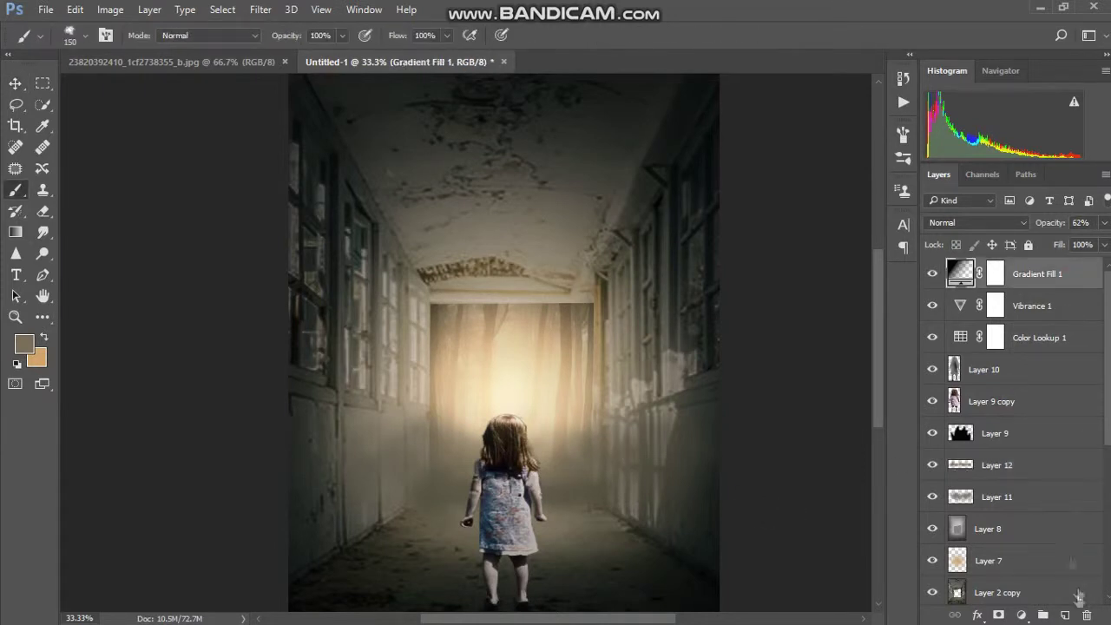
left_click(1065, 614)
mouse_move(322, 508)
left_mouse_down()
mouse_move(499, 584)
mouse_move(607, 575)
mouse_move(701, 546)
mouse_move(668, 582)
mouse_move(512, 590)
left_mouse_up()
left_click_drag(310, 587, 541, 590)
scroll(879, 404, "down", 2)
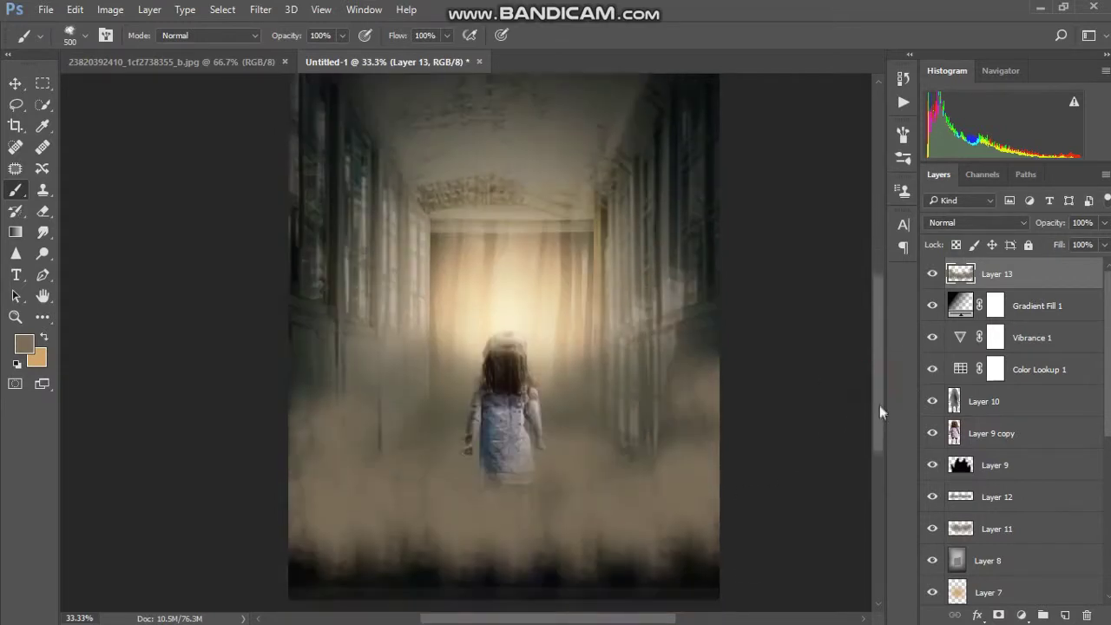
mouse_move(580, 548)
left_mouse_down()
mouse_move(517, 568)
mouse_move(292, 545)
mouse_move(408, 580)
mouse_move(367, 563)
left_mouse_up()
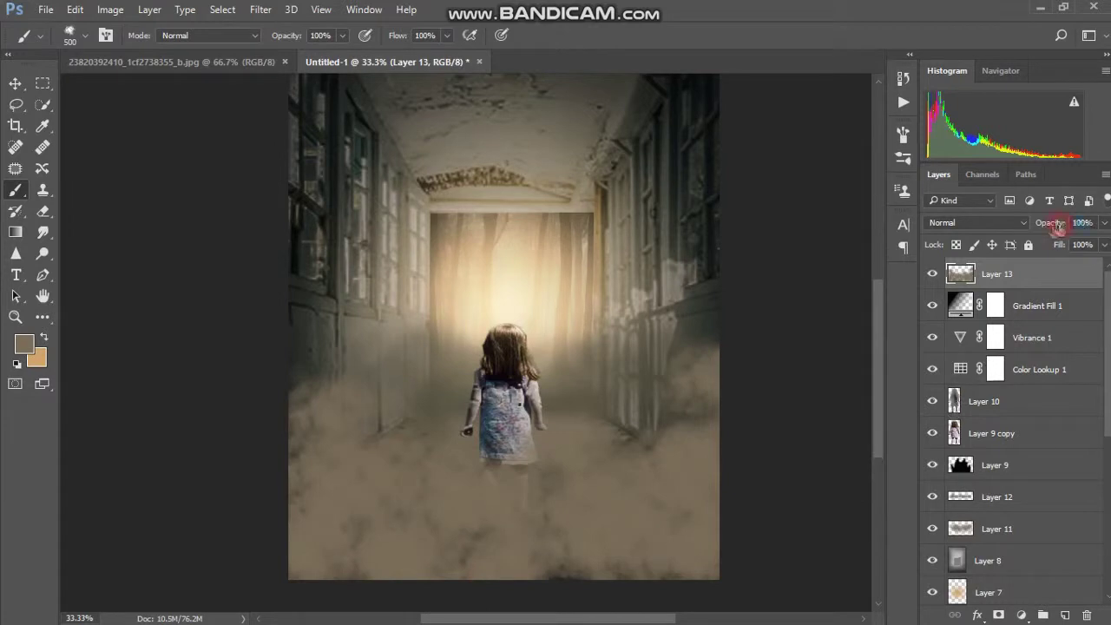
Set the smoke layer to 68% opacity and move it down toward the image bottom
left_click_drag(1058, 227, 1027, 237)
key("ctrl+t")
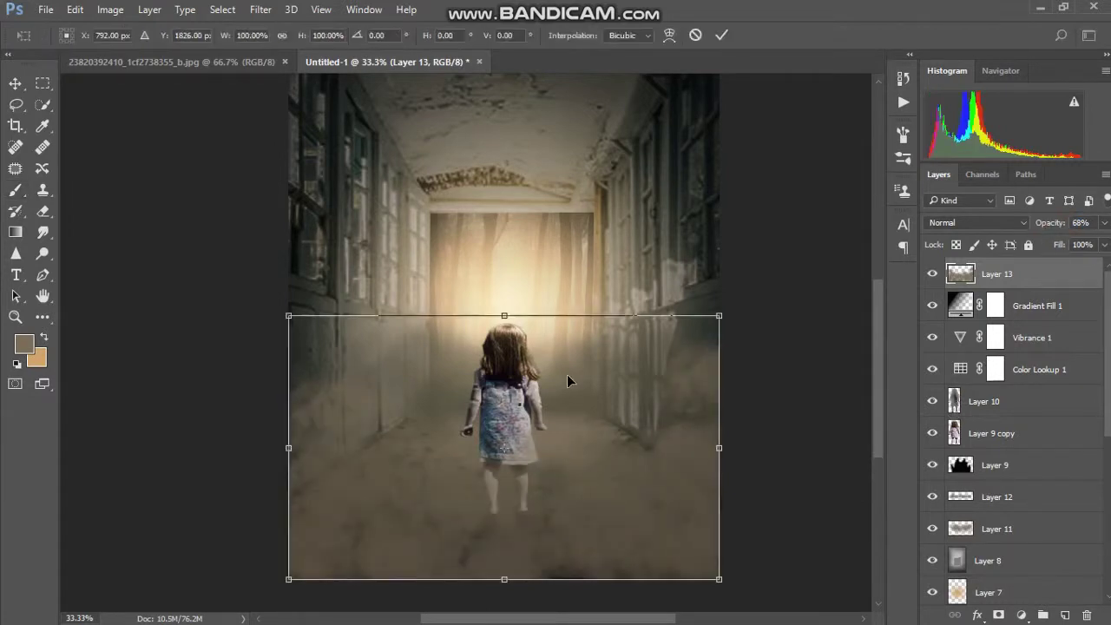
left_click_drag(646, 431, 645, 502)
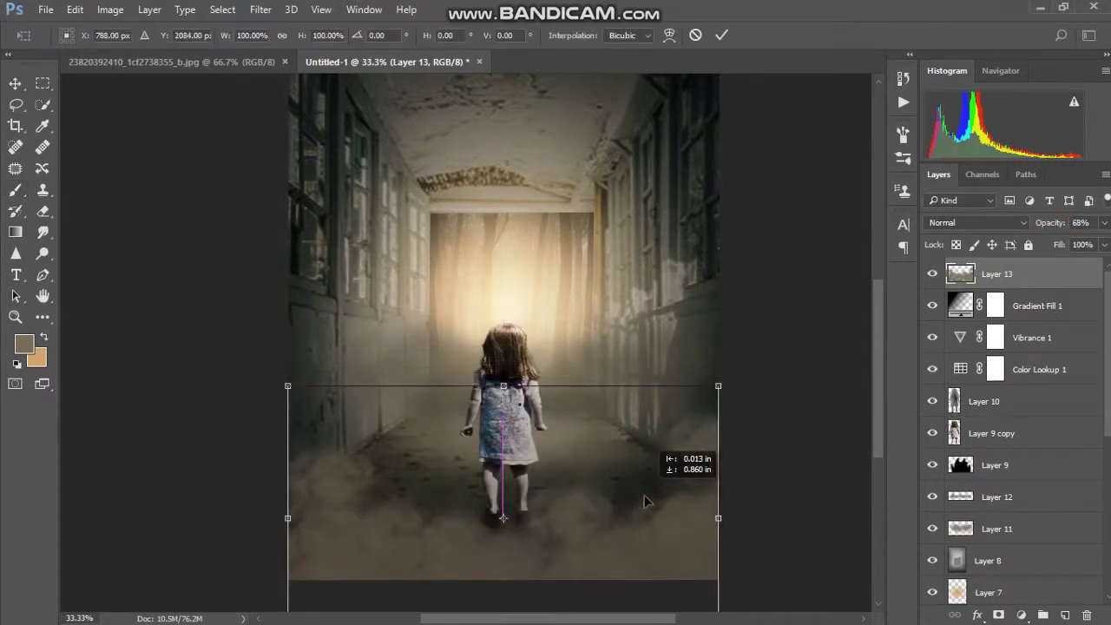
key("Return")
Compare blend modes on the smoke, keep Normal, and set its opacity to 54%
left_click(260, 9)
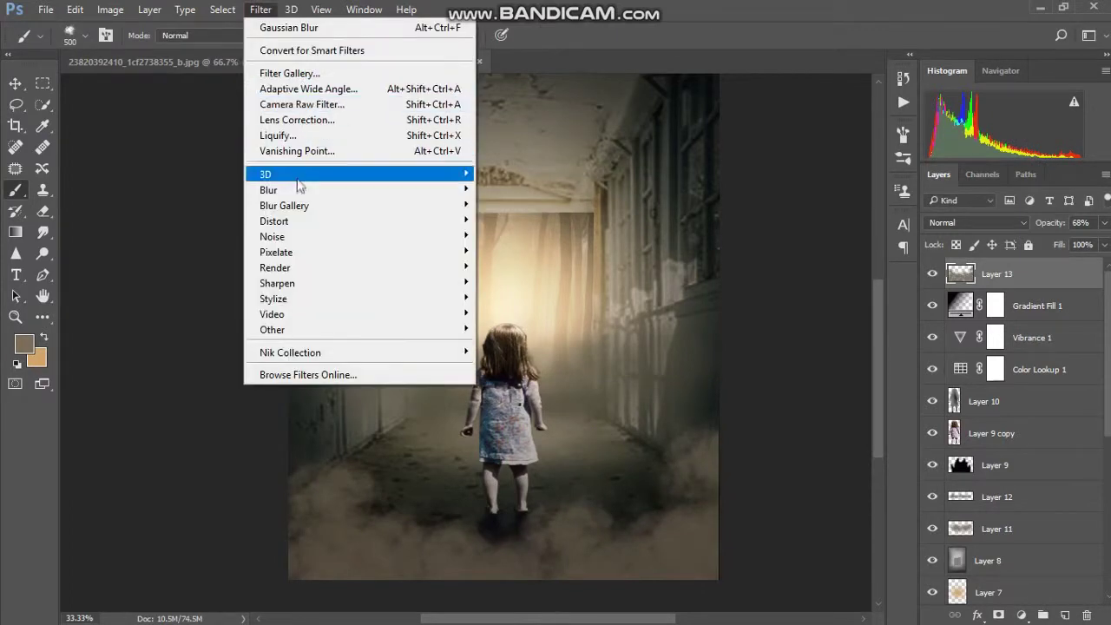
key("Escape")
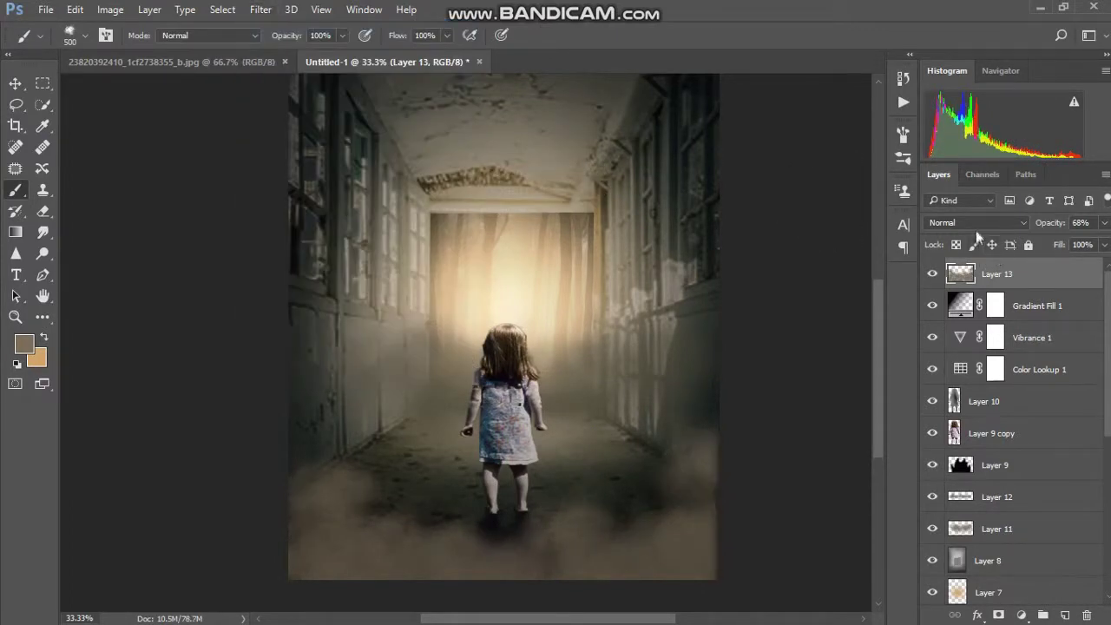
left_click(975, 223)
left_click(958, 271)
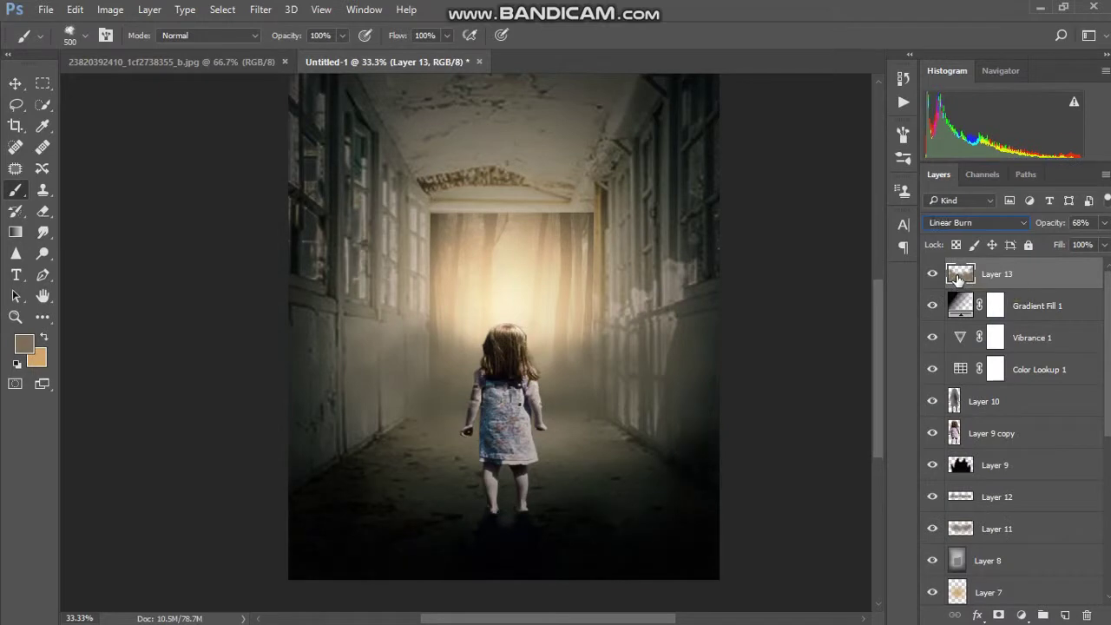
key("Down")
key("Down")
key("Down")
key("Down")
key("Down")
key("Down")
key("Down")
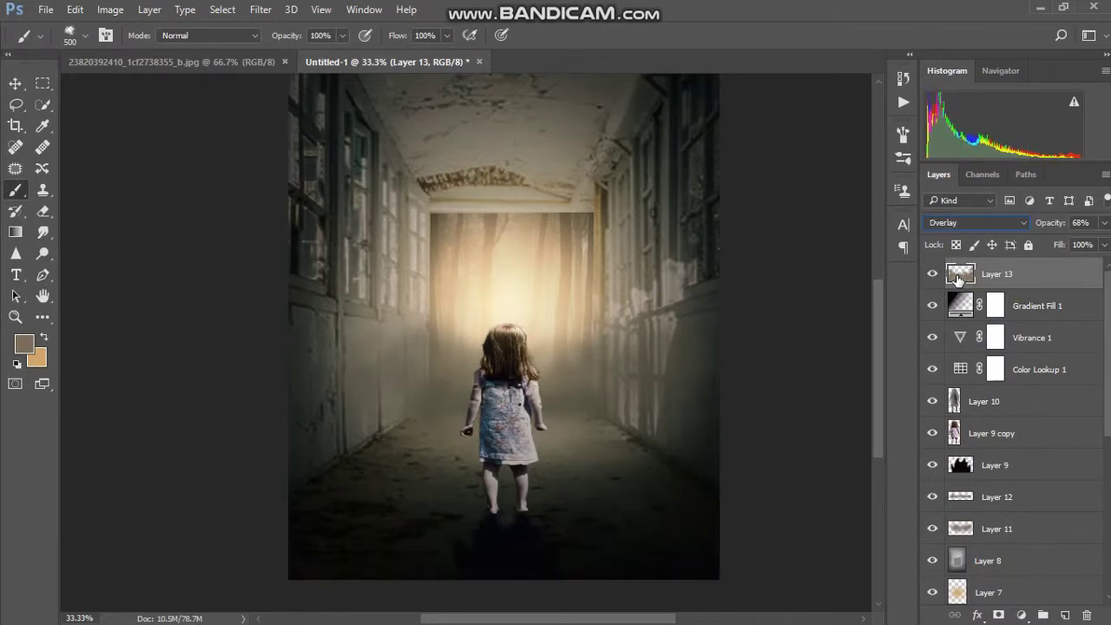
key("Up")
key("Up")
key("Up")
key("Up")
key("Up")
key("Up")
key("Up")
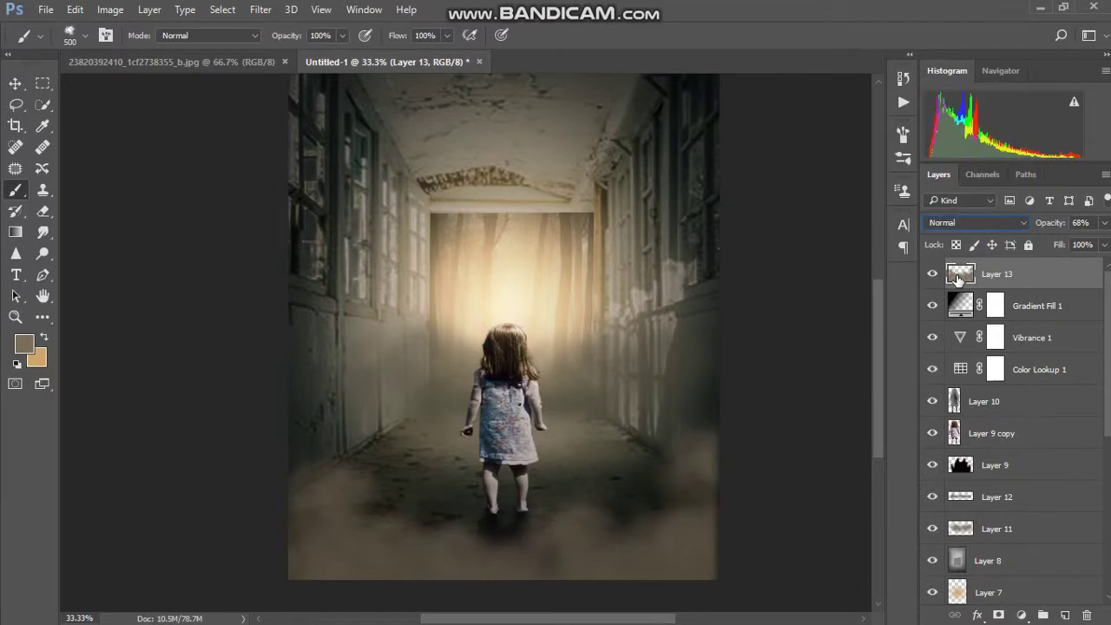
left_click_drag(1064, 227, 1052, 226)
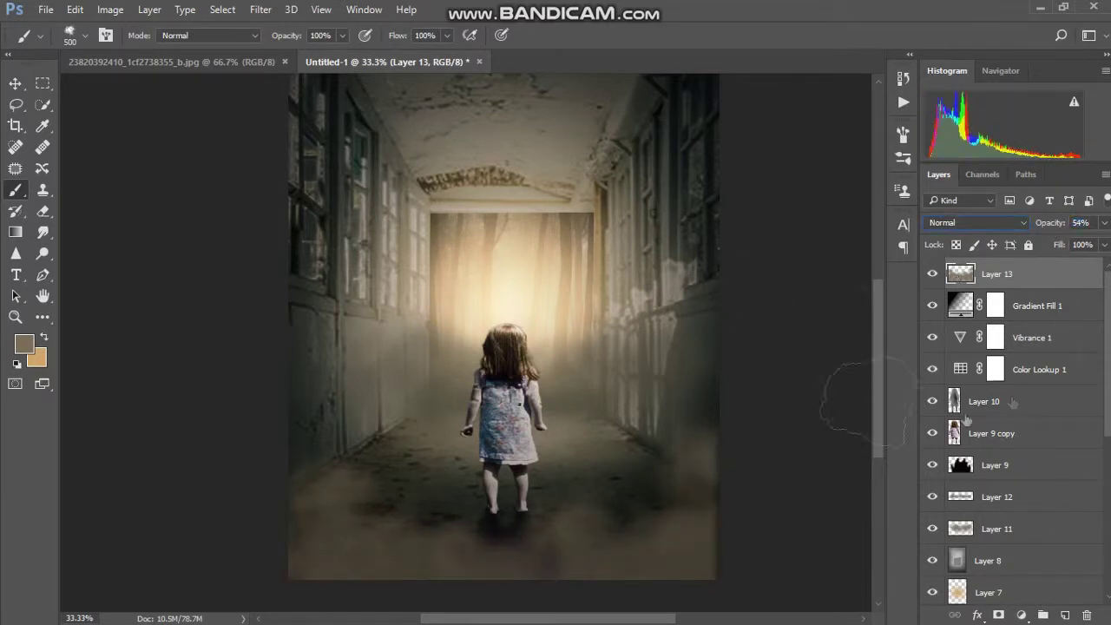
left_click(24, 349)
Paint light grey fog across the lower floor on Layer 14 with a 900 cloud brush
left_click(651, 281)
left_click(594, 240)
left_click(932, 164)
left_click(1071, 614)
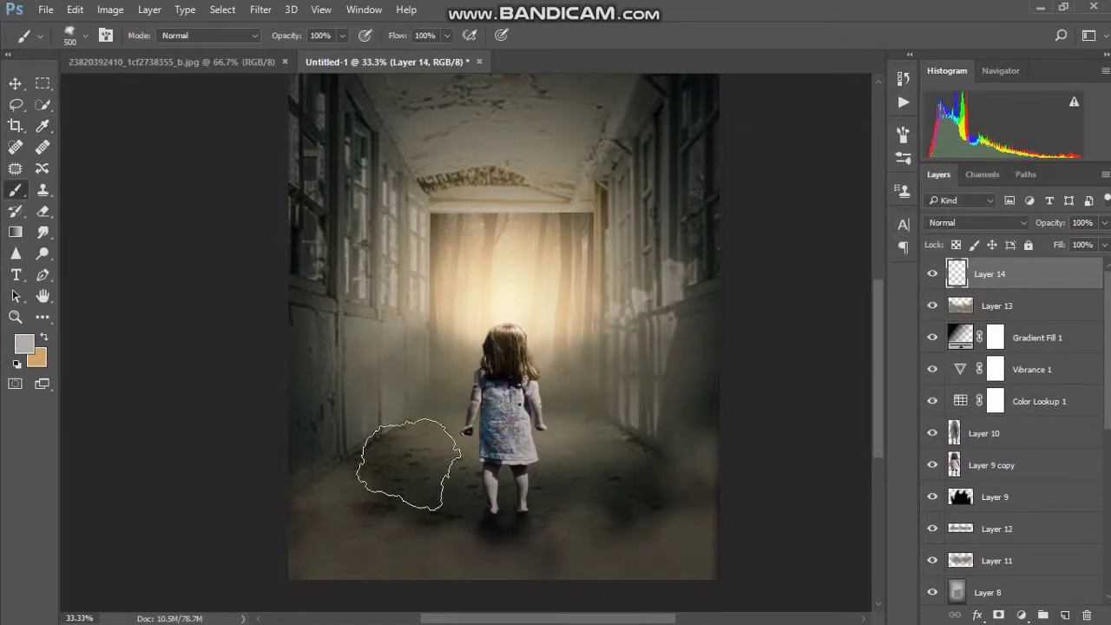
left_click(338, 479)
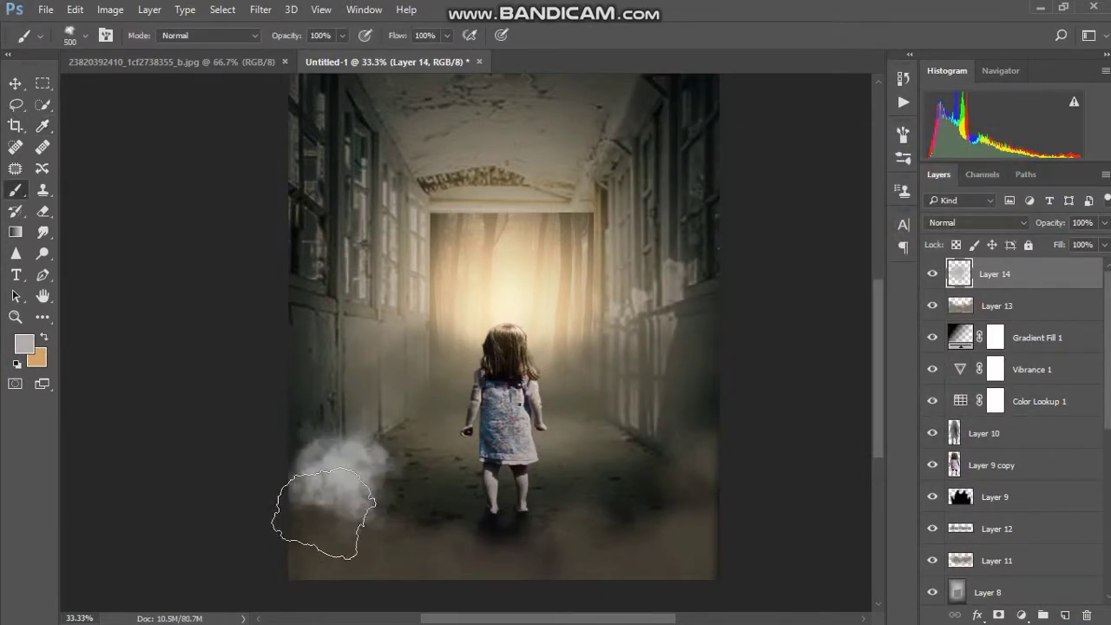
key("ctrl+z")
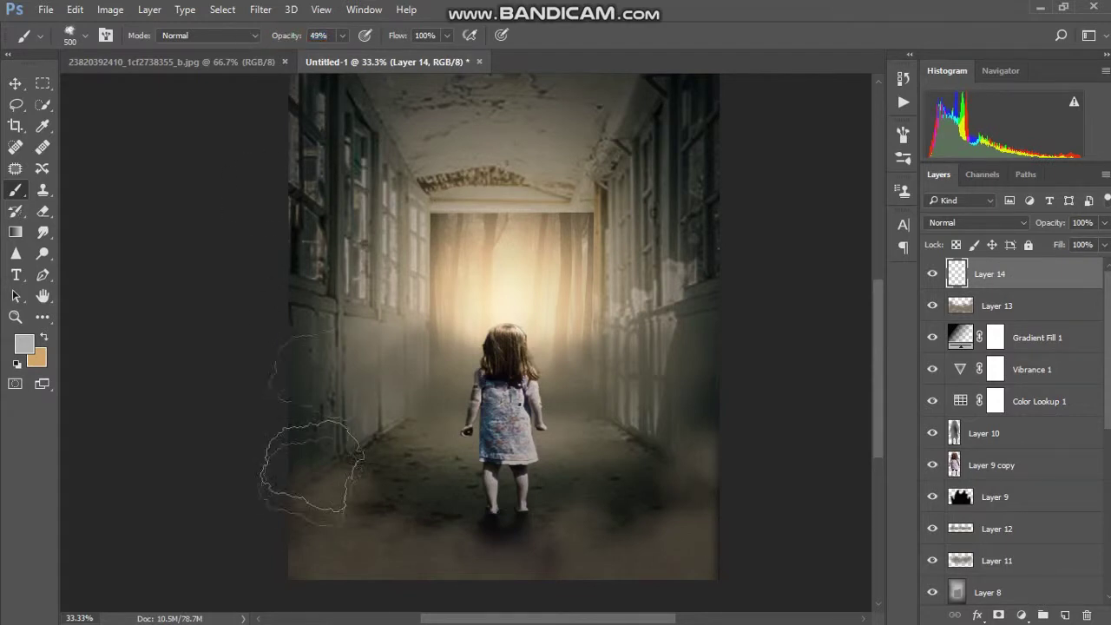
key("bracketright")
key("bracketright")
key("bracketright")
left_click(369, 525)
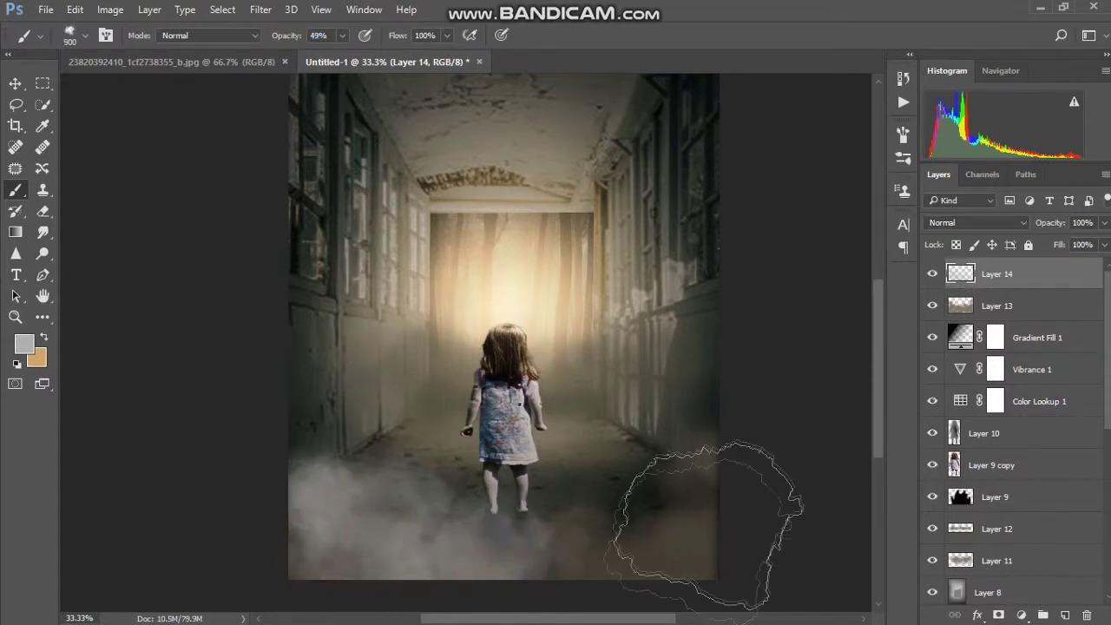
left_click(631, 556)
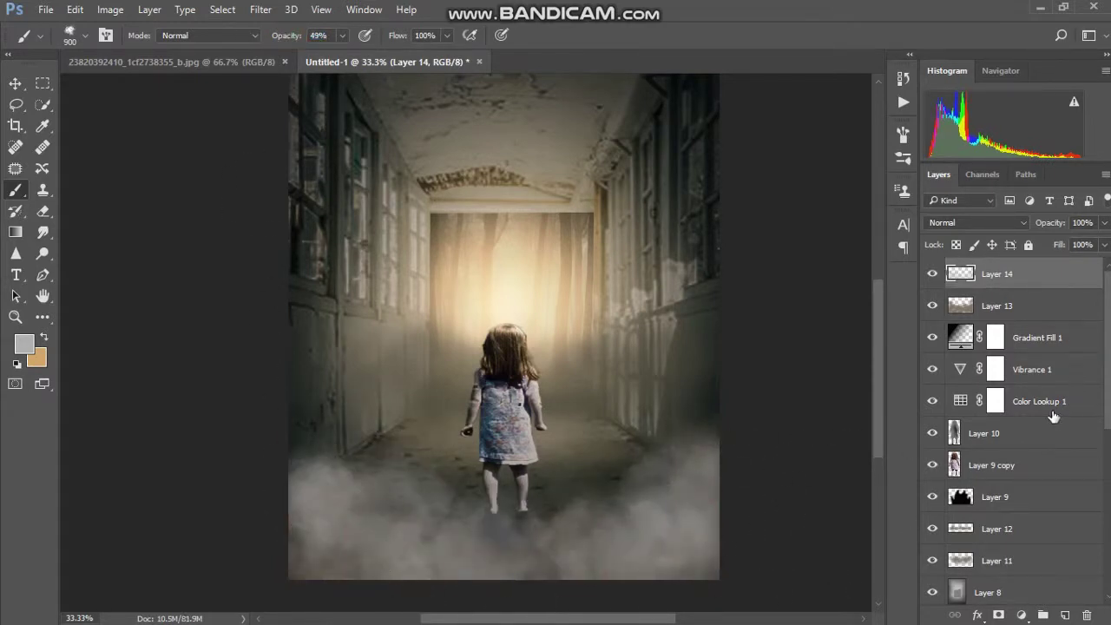
Fade Layer 14 to 29% opacity, stretch it to 144% width and shift it up-left
left_click(1044, 464)
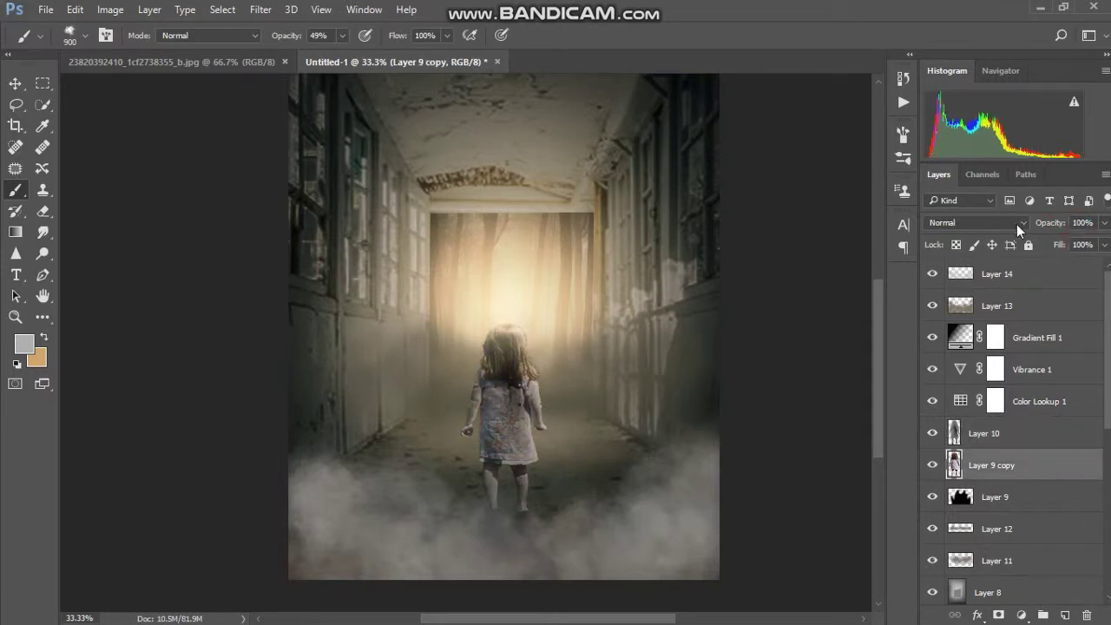
left_click(1074, 276)
left_click_drag(1050, 222, 998, 230)
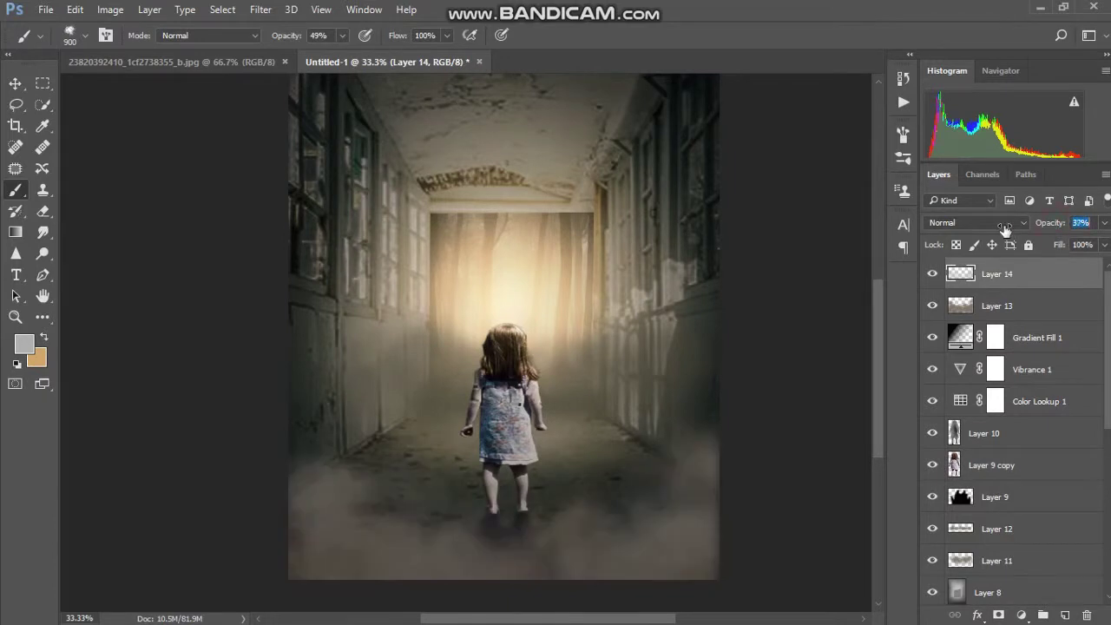
key("ctrl+t")
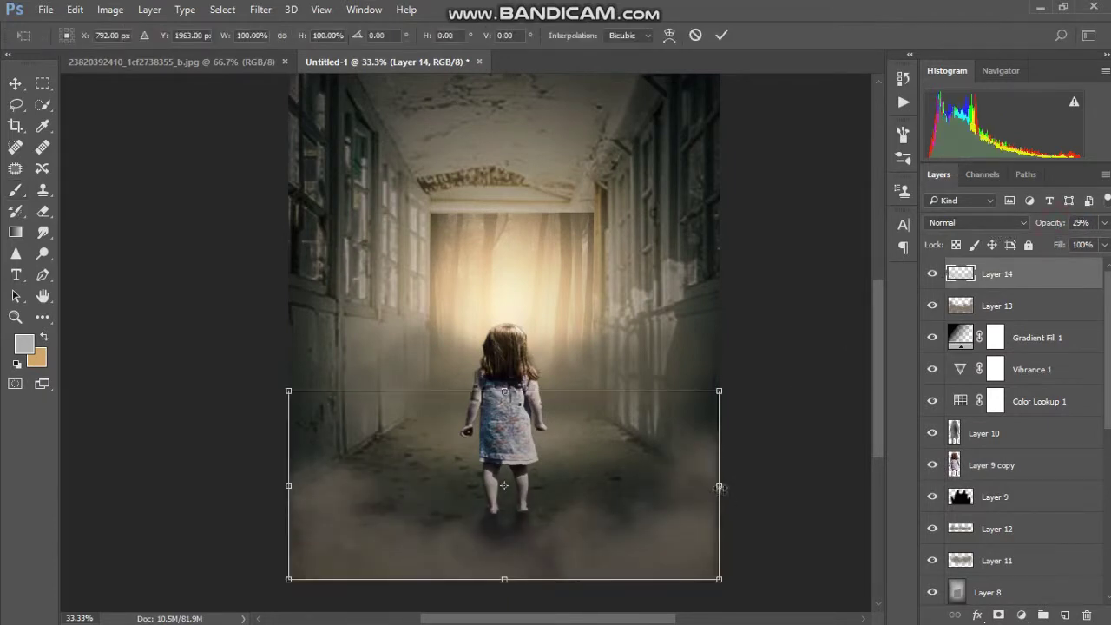
left_click_drag(718, 483, 869, 483)
mouse_move(657, 474)
left_mouse_down()
mouse_move(646, 449)
mouse_move(603, 431)
left_mouse_up()
key("Return")
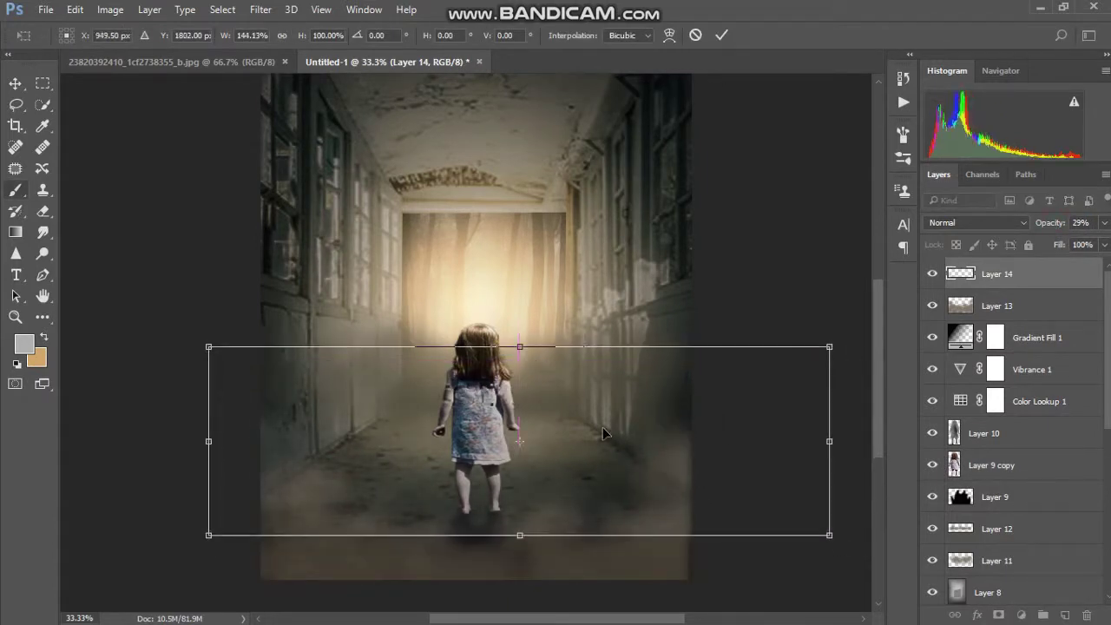
Erase the fog's hard bottom edge, then zoom out to view the whole image
key("b")
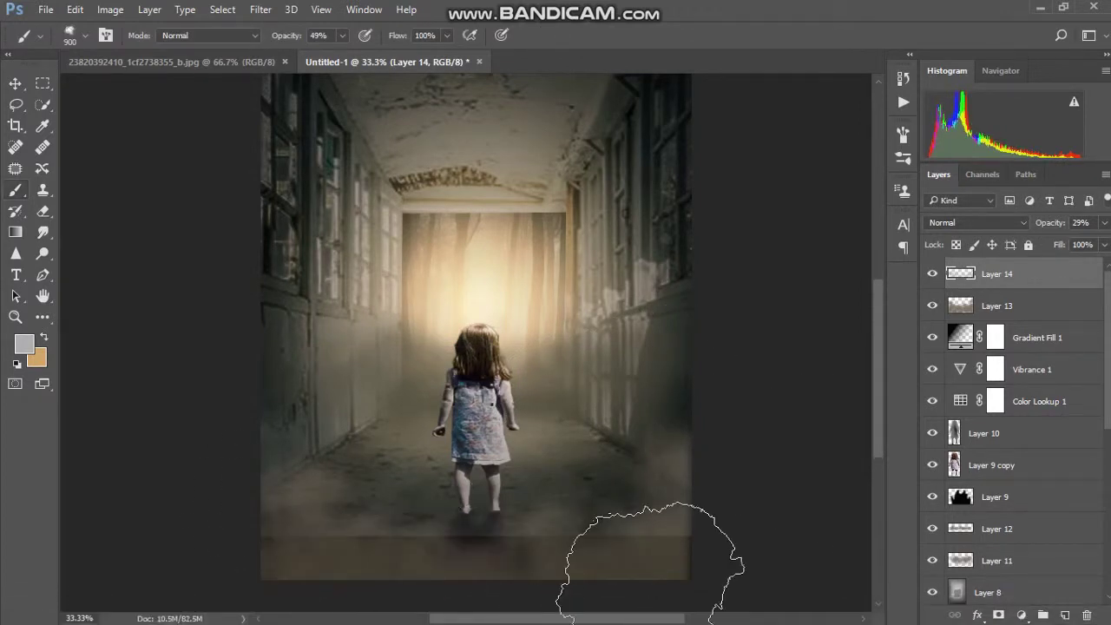
key("e")
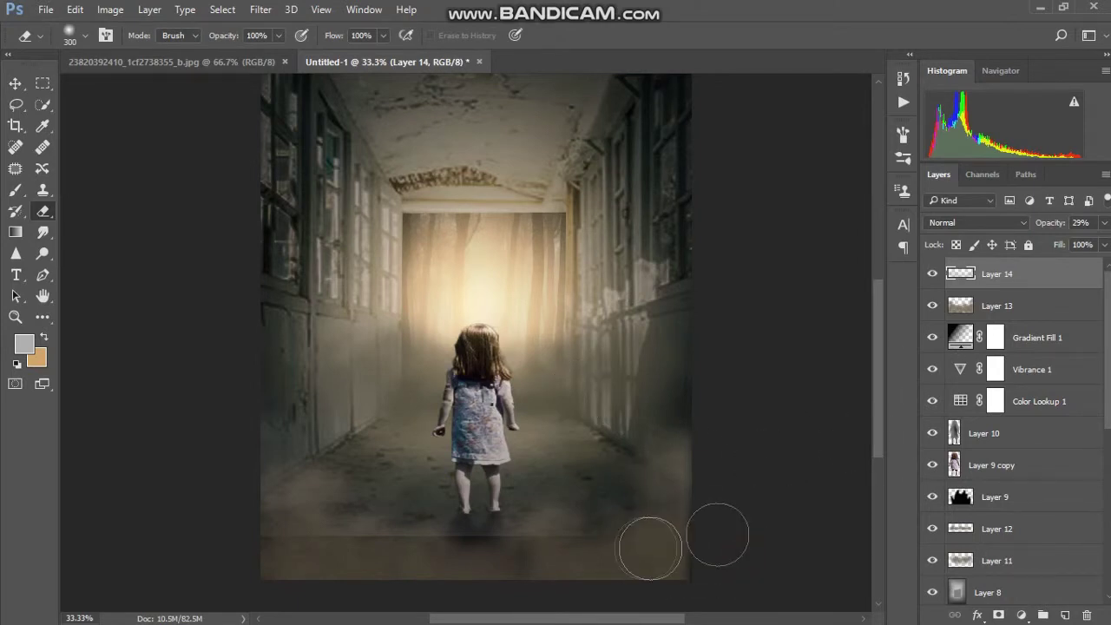
left_click_drag(519, 556, 312, 546)
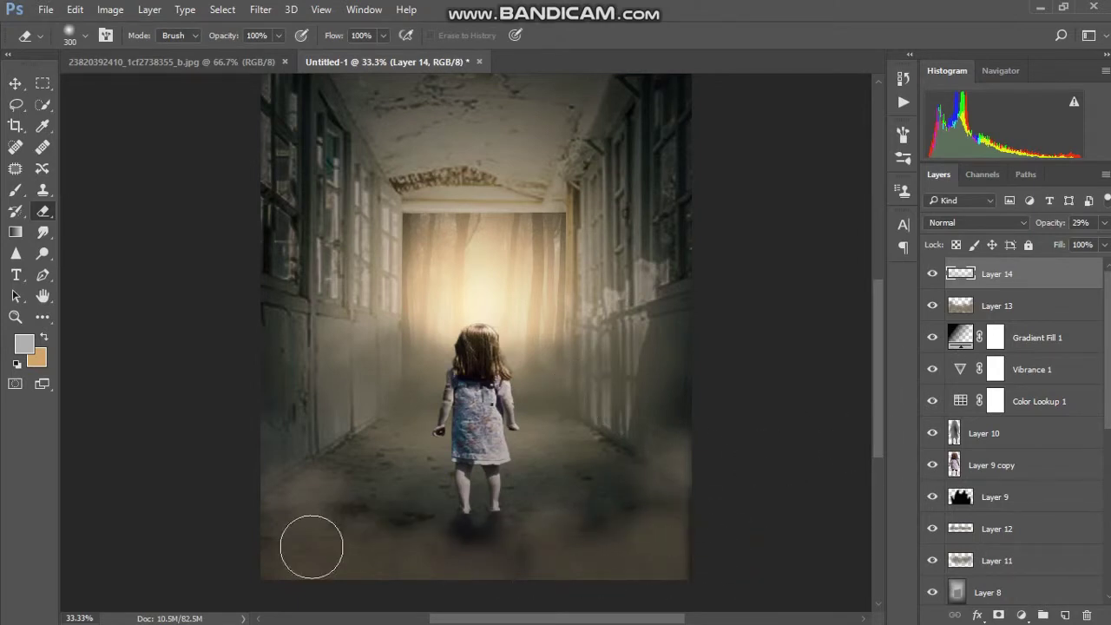
key("z")
left_click(634, 436, "alt")
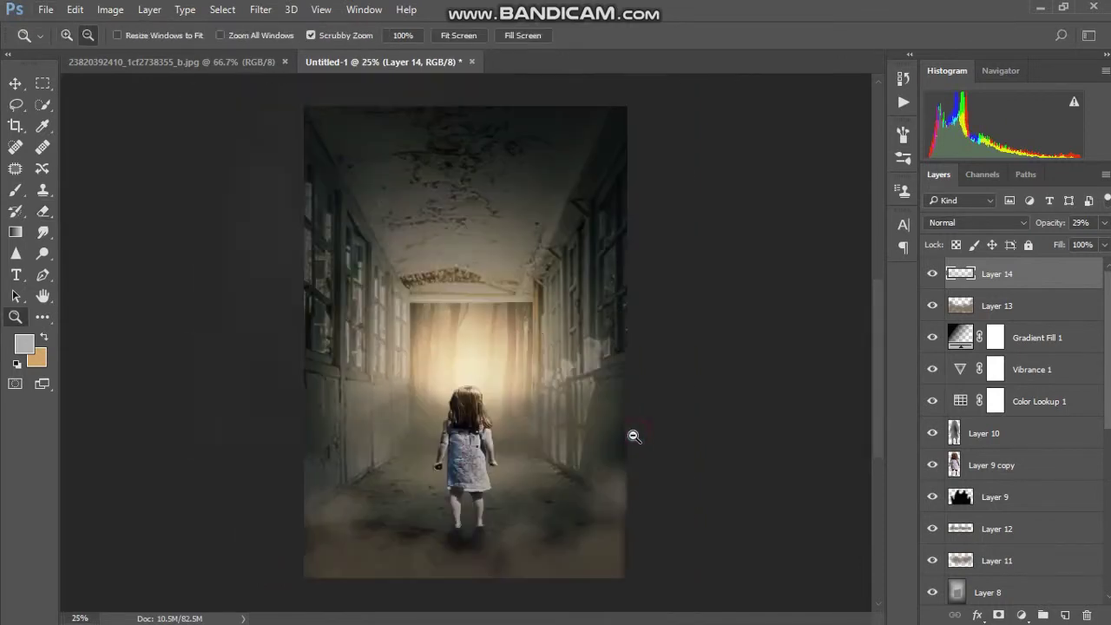